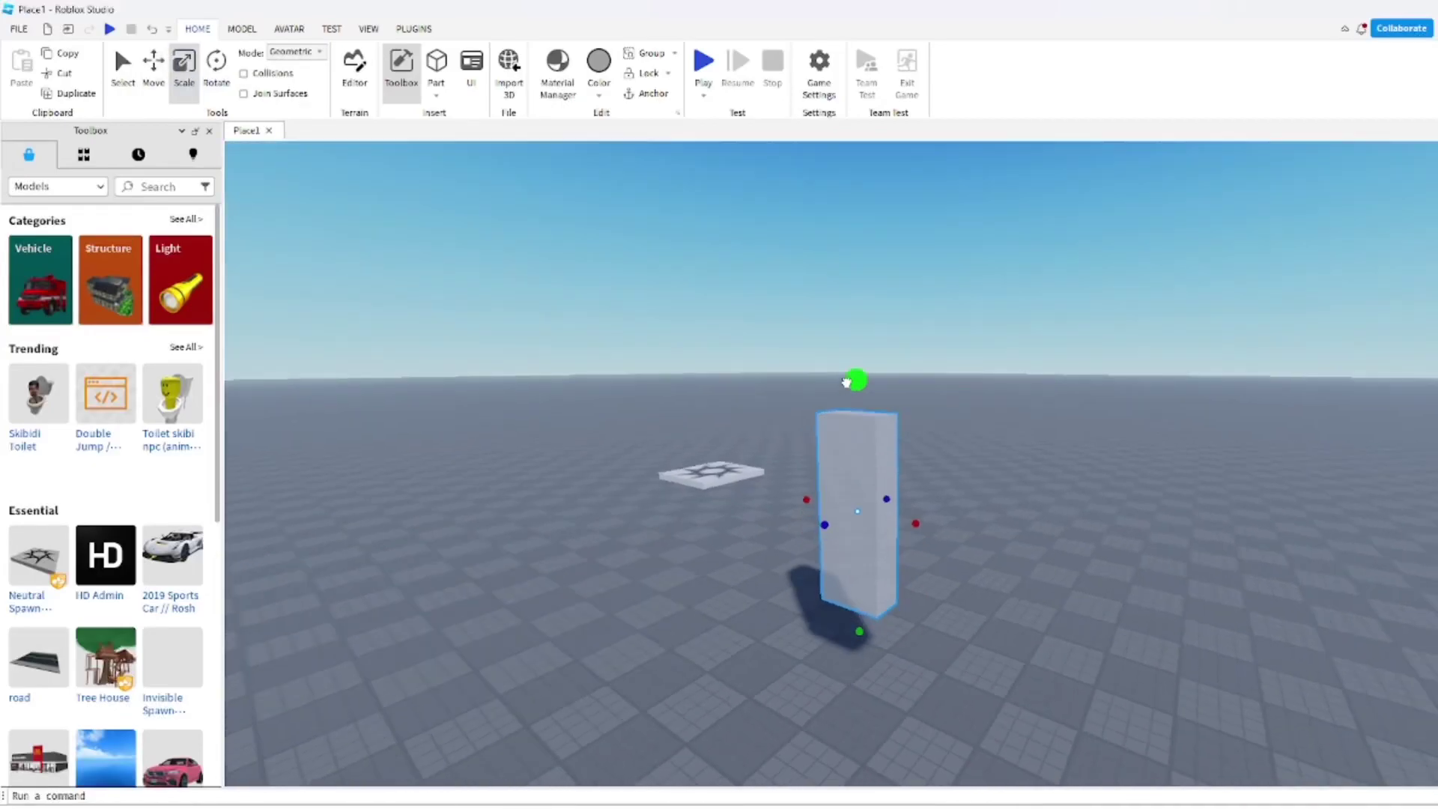
- Resize the tall block part in its width and height with the Scale tool
{"action": "right_click_drag", "start_coordinate": [852, 382], "coordinate": [906, 415]}
{"action": "left_click_drag", "start_coordinate": [912, 427], "coordinate": [779, 442]}
{"action": "left_click_drag", "start_coordinate": [1001, 313], "coordinate": [996, 404]}
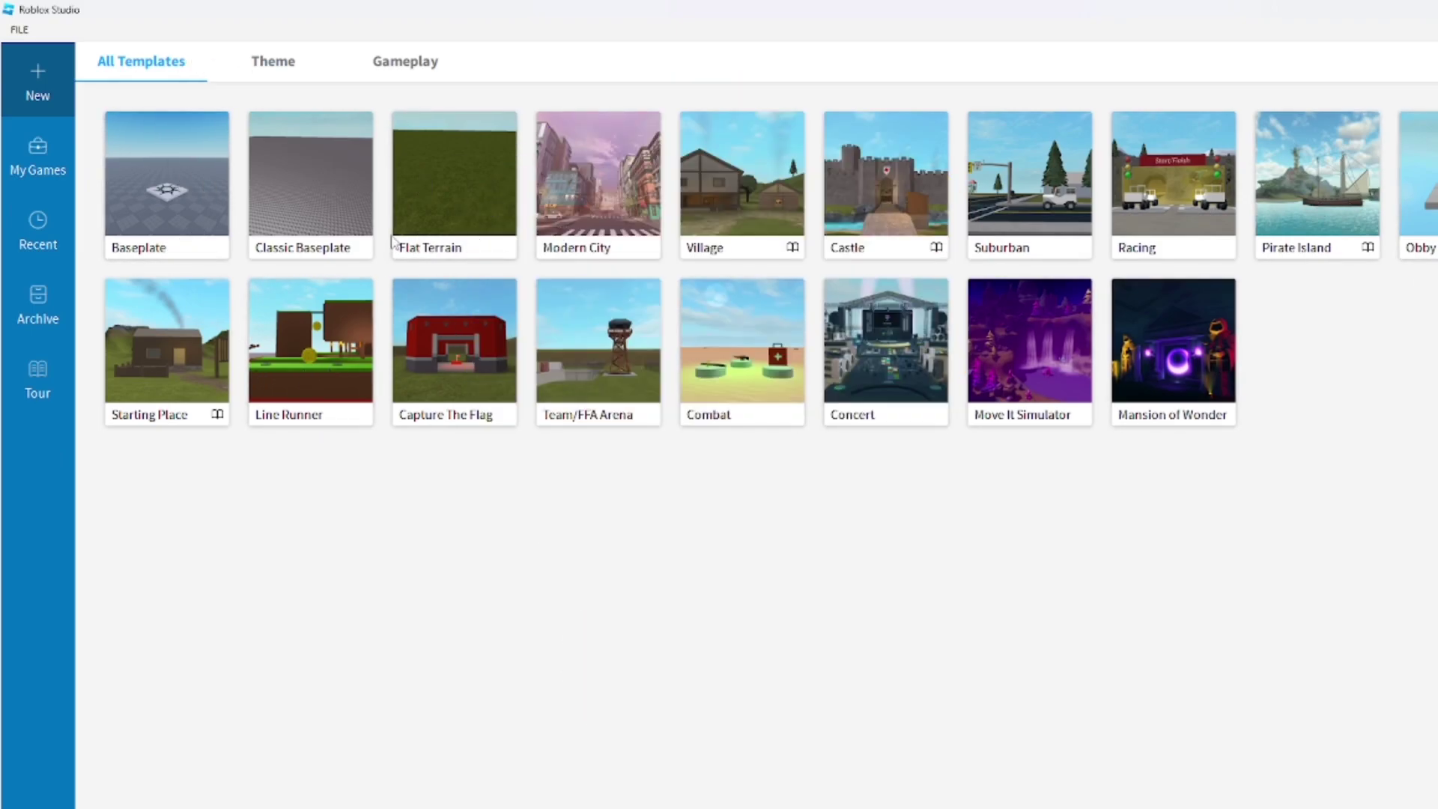
- Look through the Theme and Gameplay templates, then the personal, group and shared game lists
{"action": "left_click", "coordinate": [260, 72]}
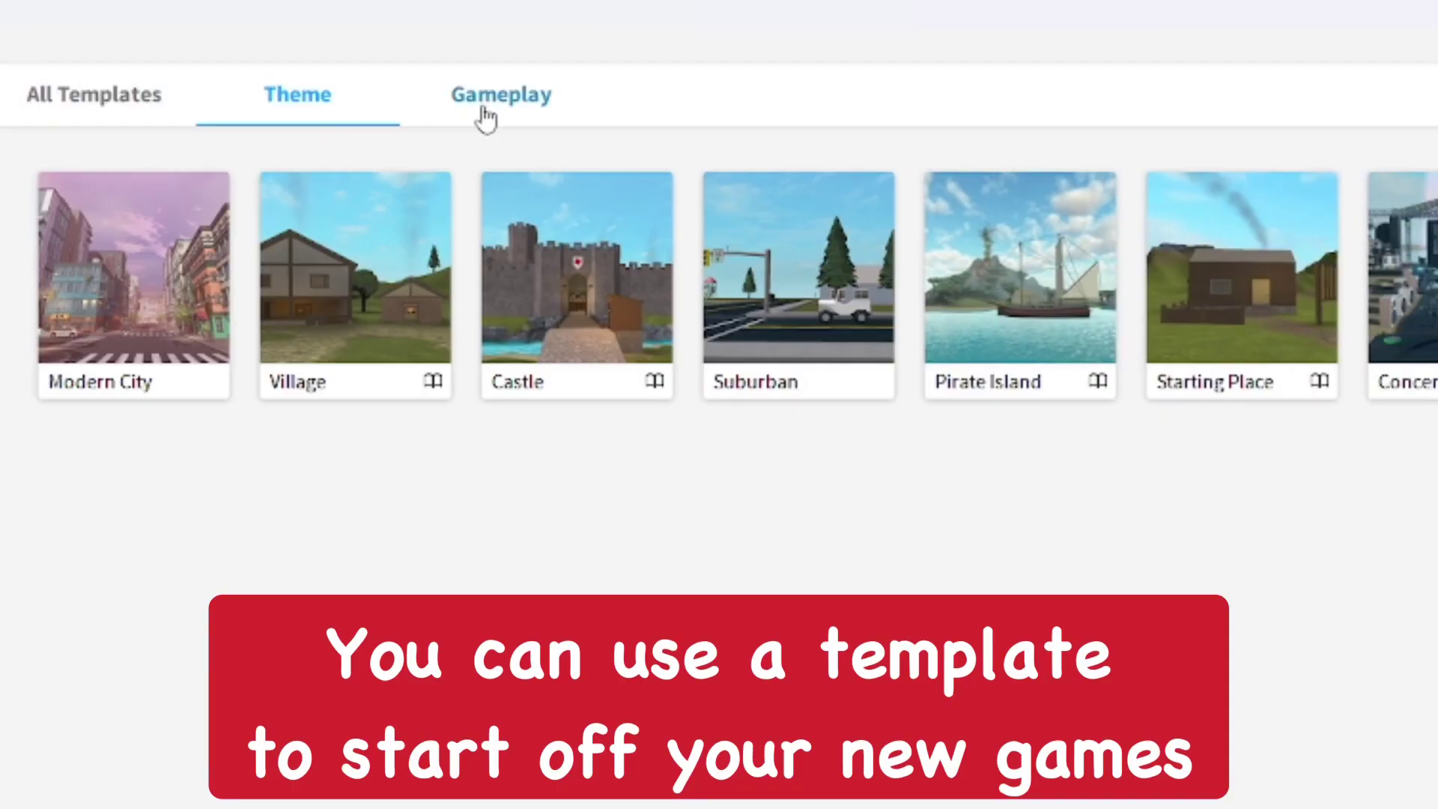
{"action": "left_click", "coordinate": [533, 112]}
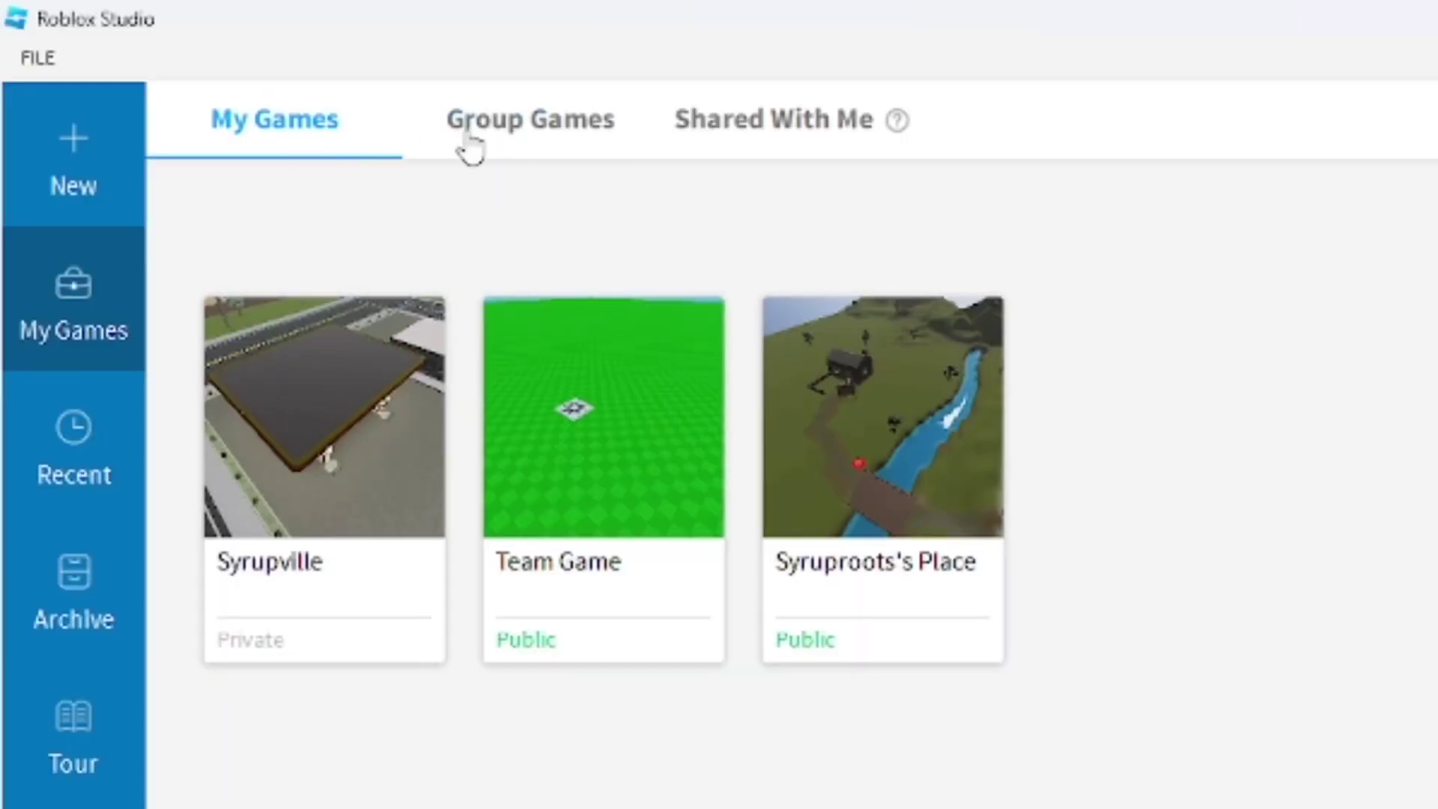
{"action": "left_click", "coordinate": [533, 138]}
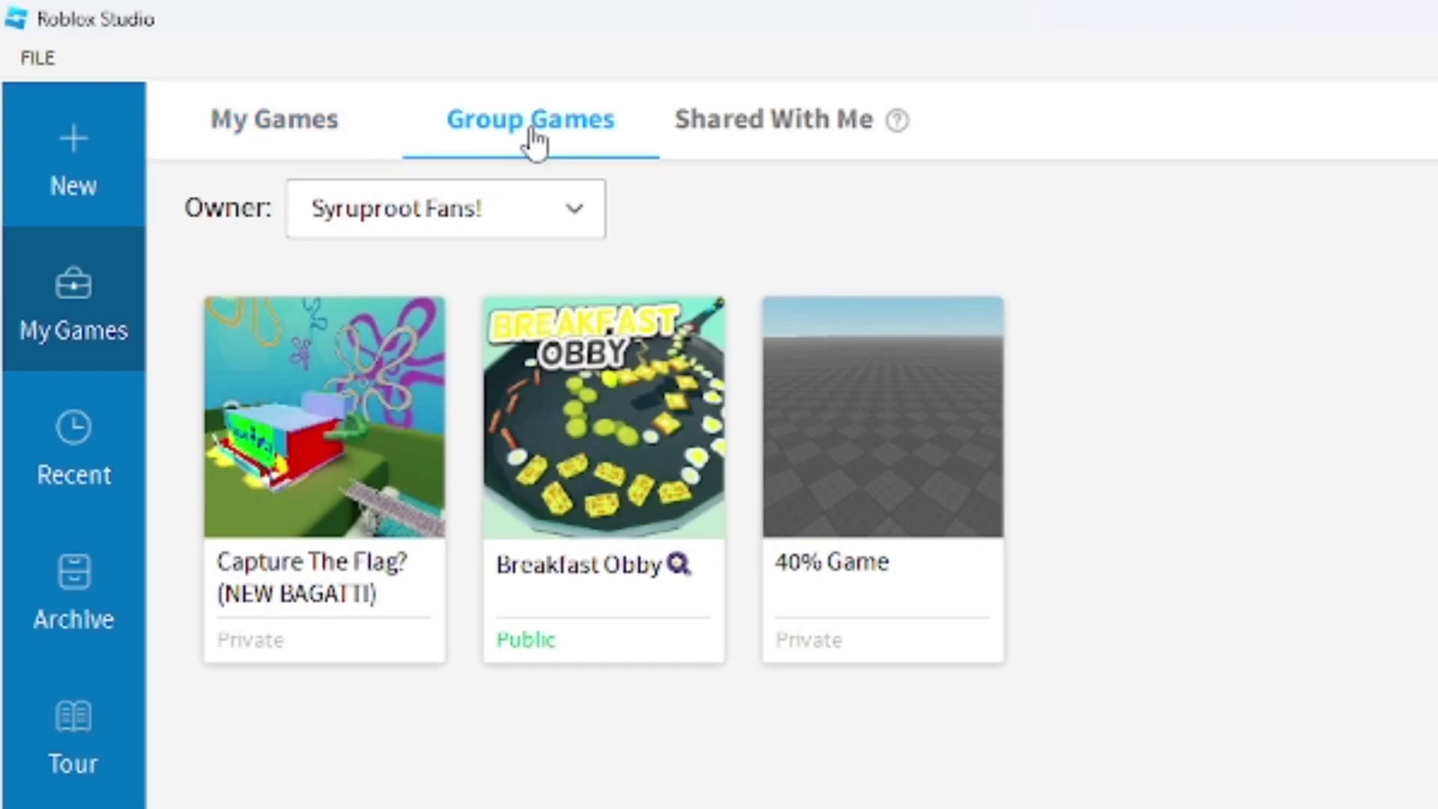
{"action": "left_click", "coordinate": [558, 225]}
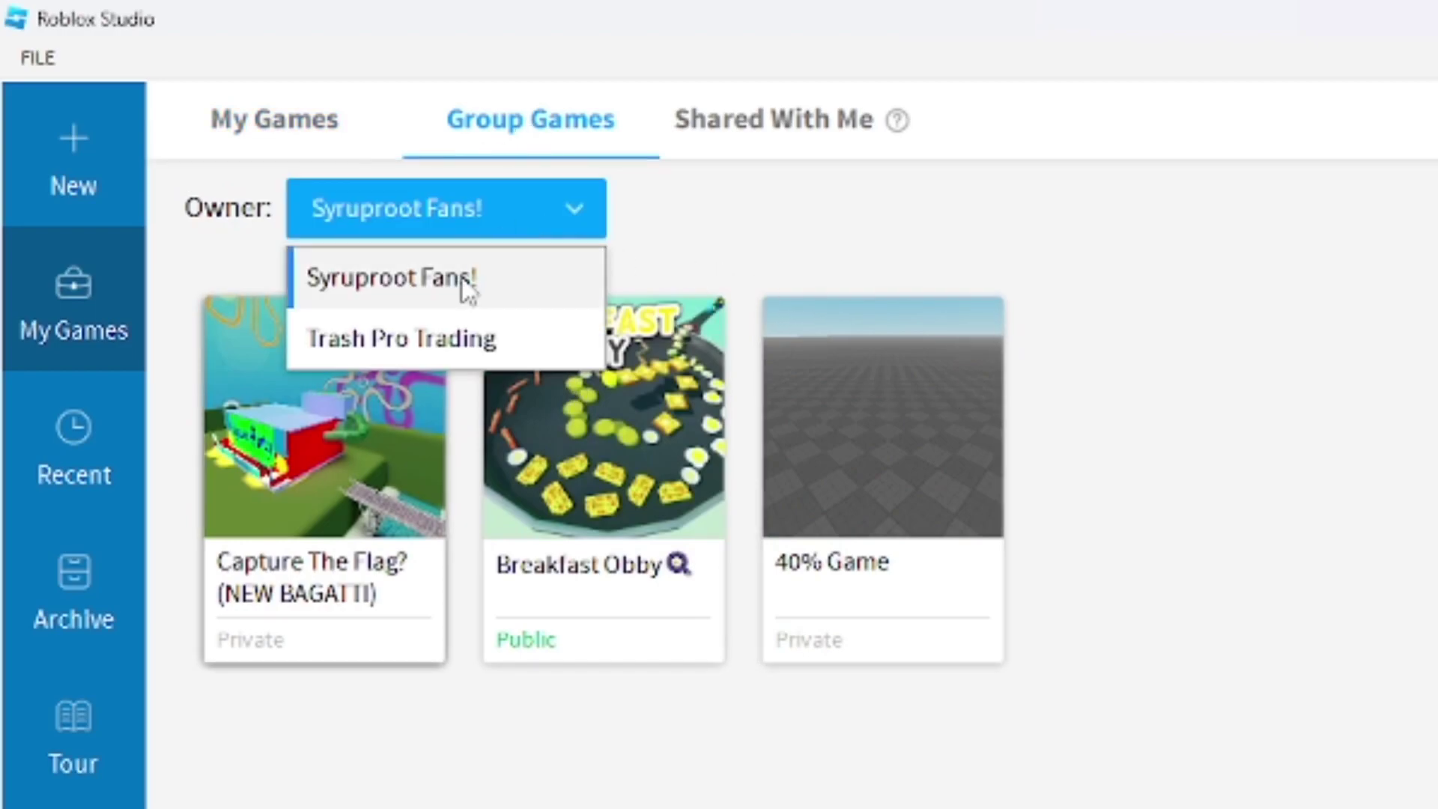
{"action": "left_click", "coordinate": [451, 228]}
{"action": "left_click", "coordinate": [788, 150]}
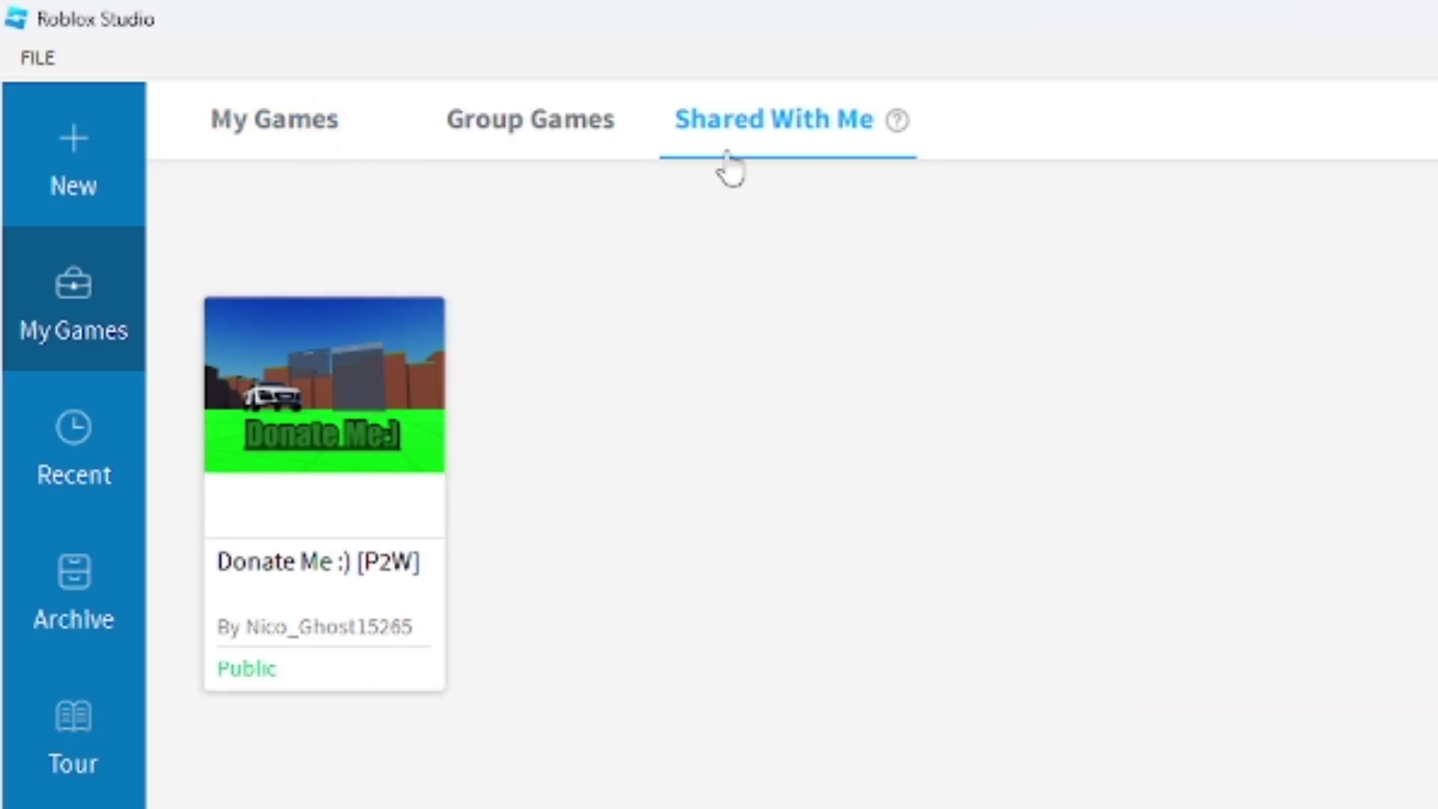
{"action": "left_click", "coordinate": [273, 139]}
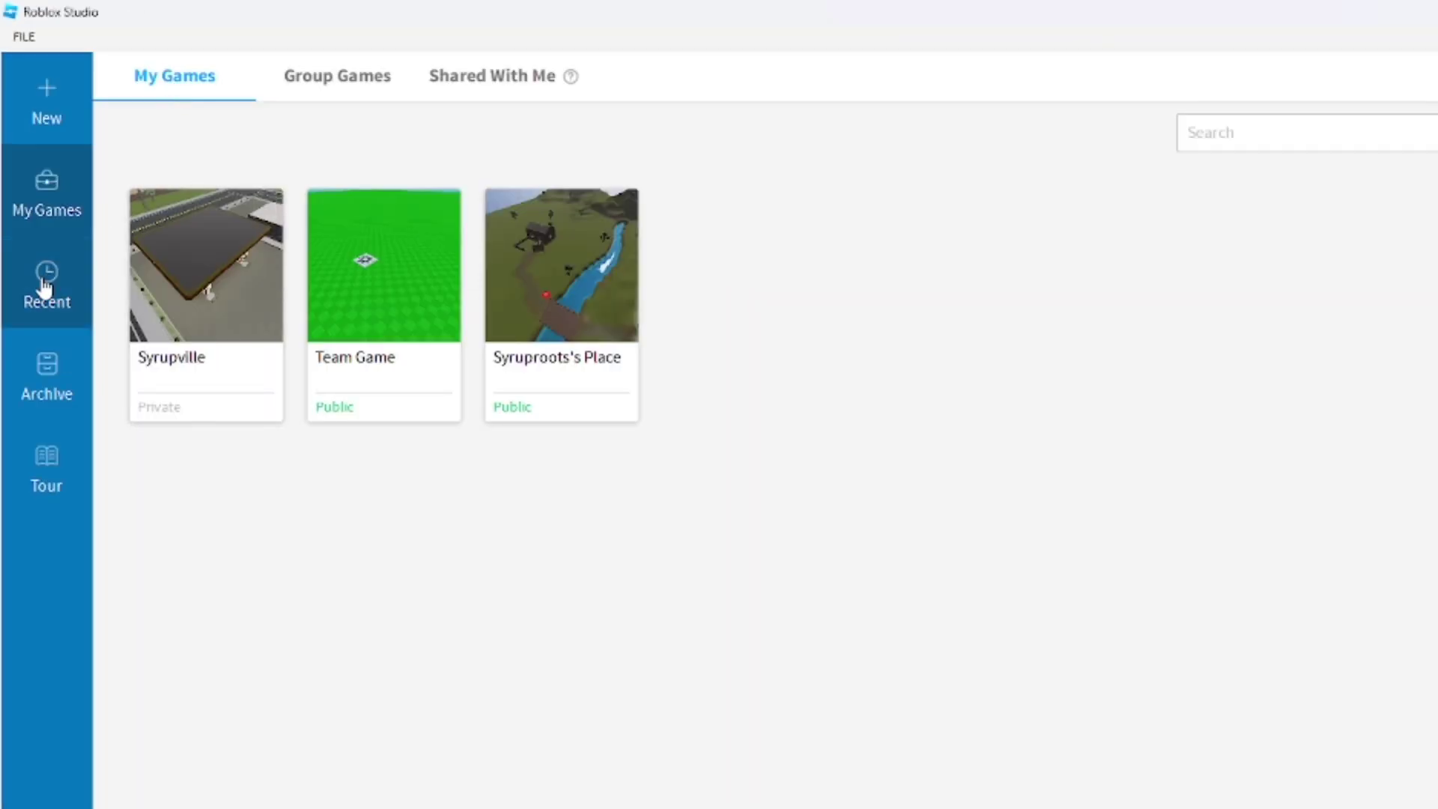
- Check the Recent, Archive and Tour pages, and return to the list of personal games
{"action": "left_click", "coordinate": [44, 287]}
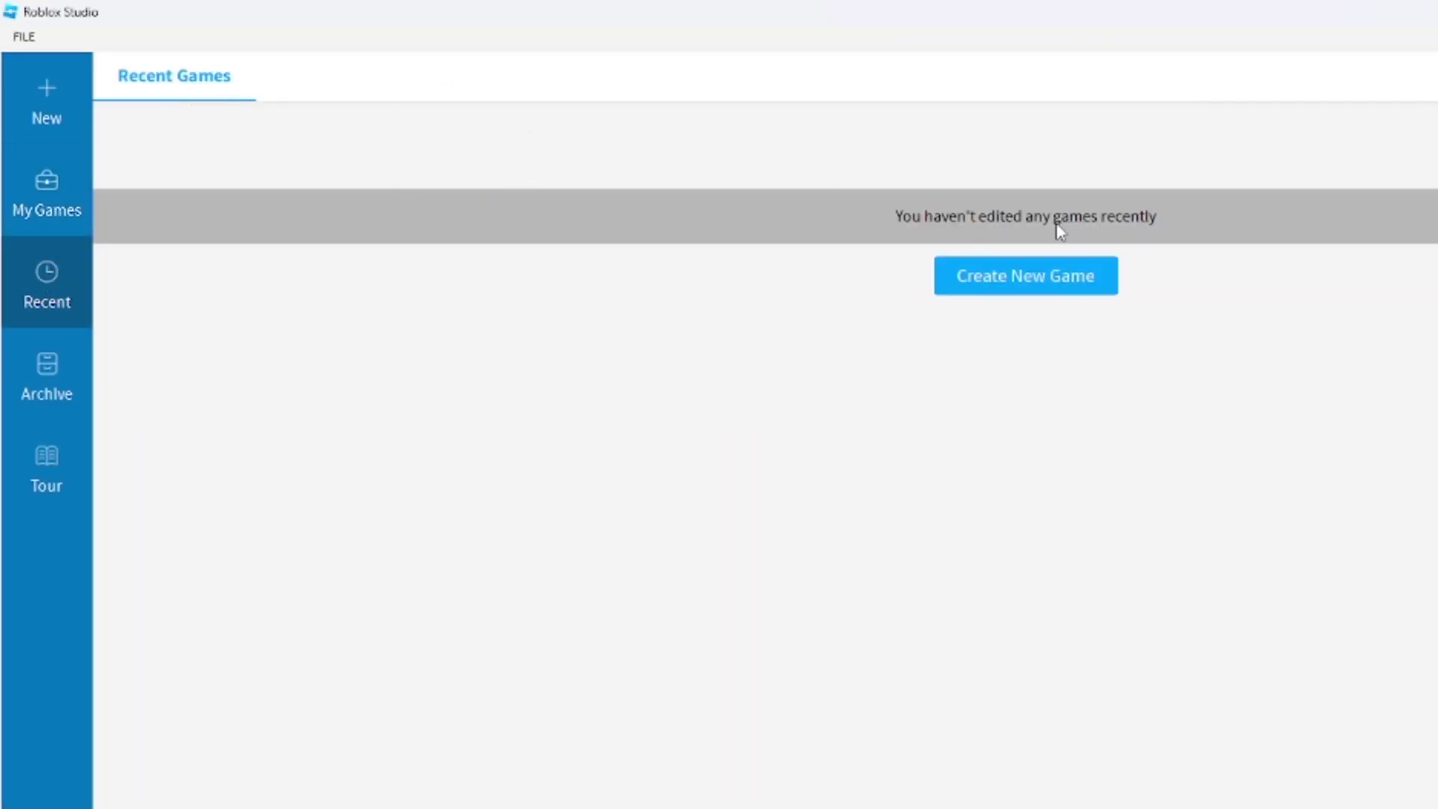
{"action": "left_click", "coordinate": [66, 389]}
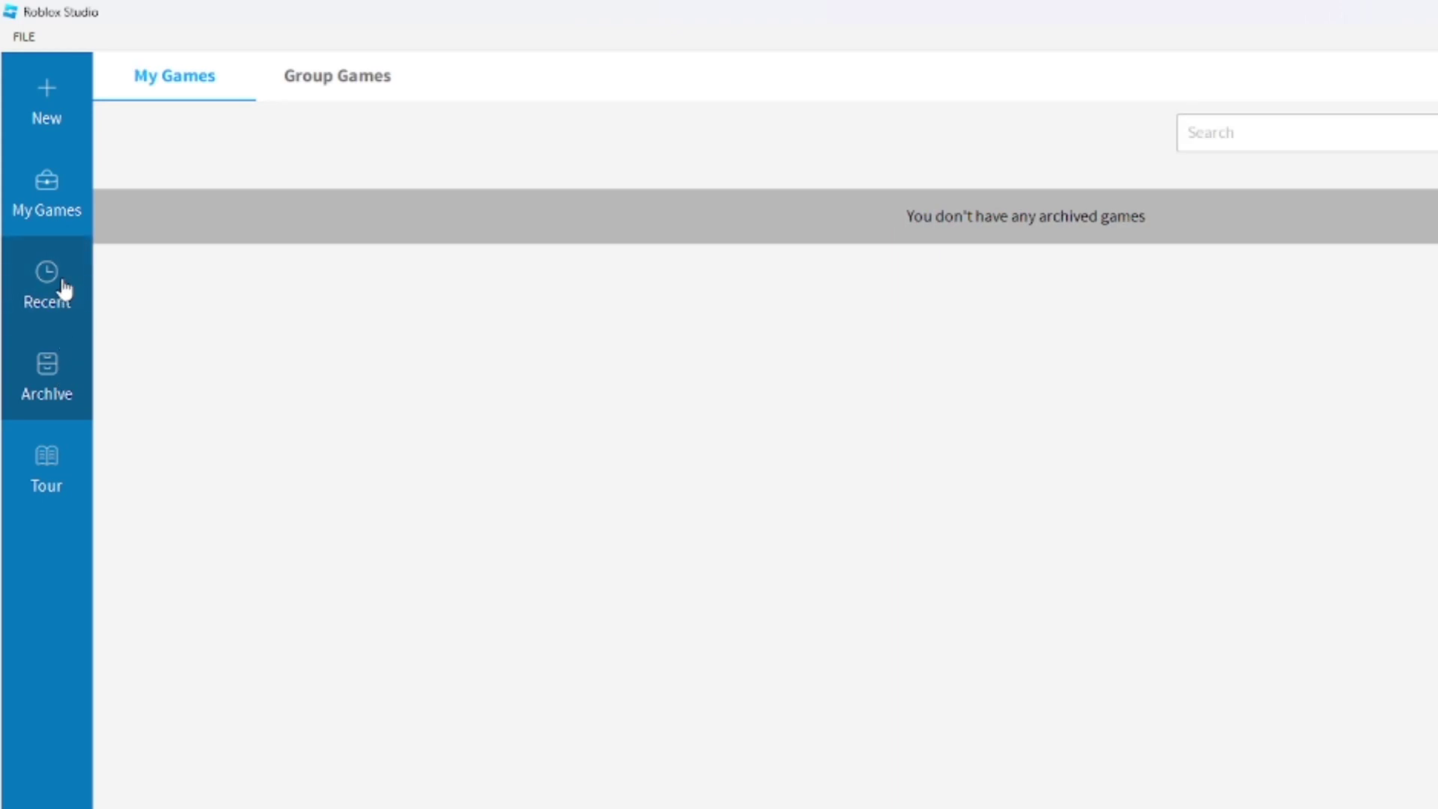
{"action": "left_click", "coordinate": [46, 461]}
{"action": "left_click", "coordinate": [66, 238]}
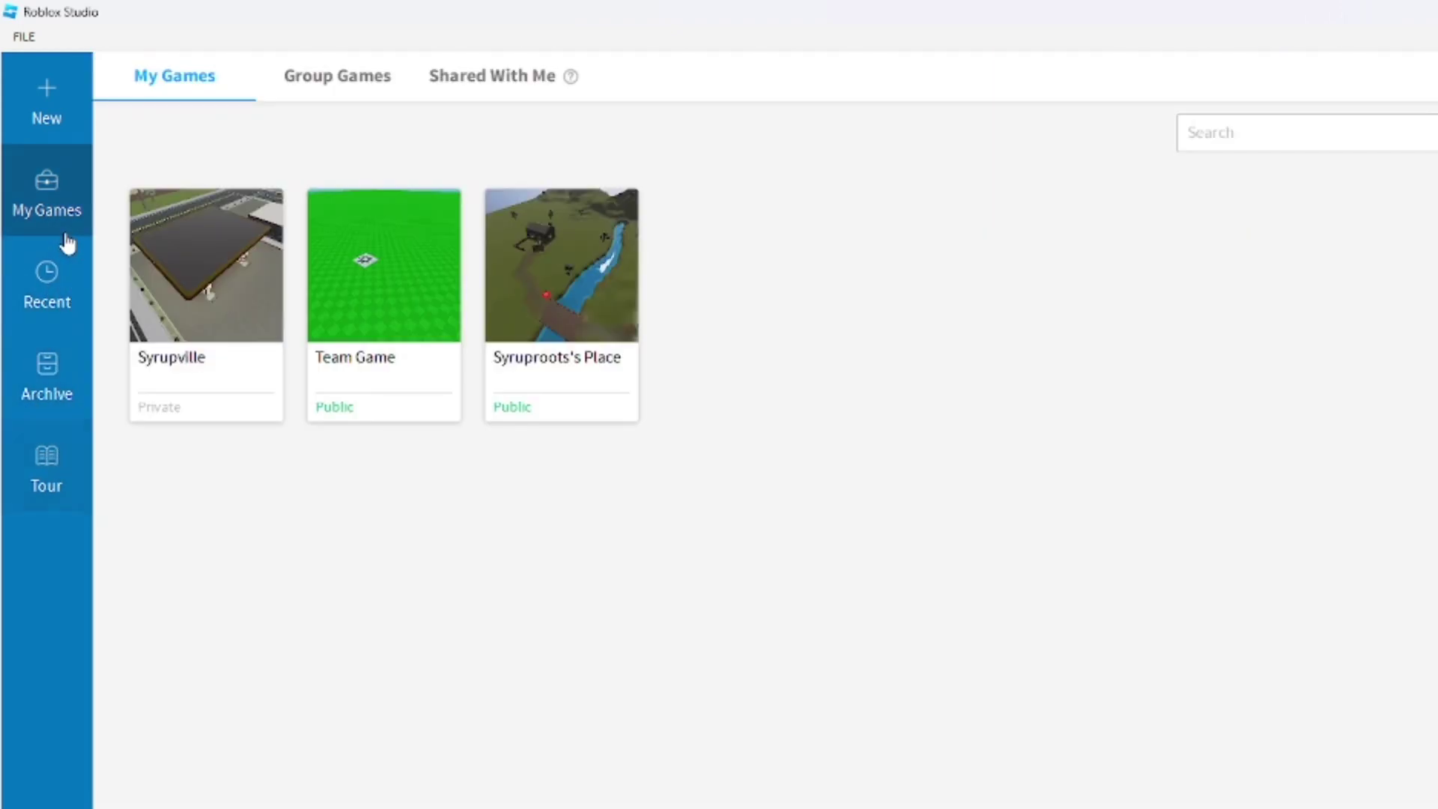
{"action": "left_click", "coordinate": [291, 98]}
- Create a new place from the Baseplate template
{"action": "left_click", "coordinate": [50, 102]}
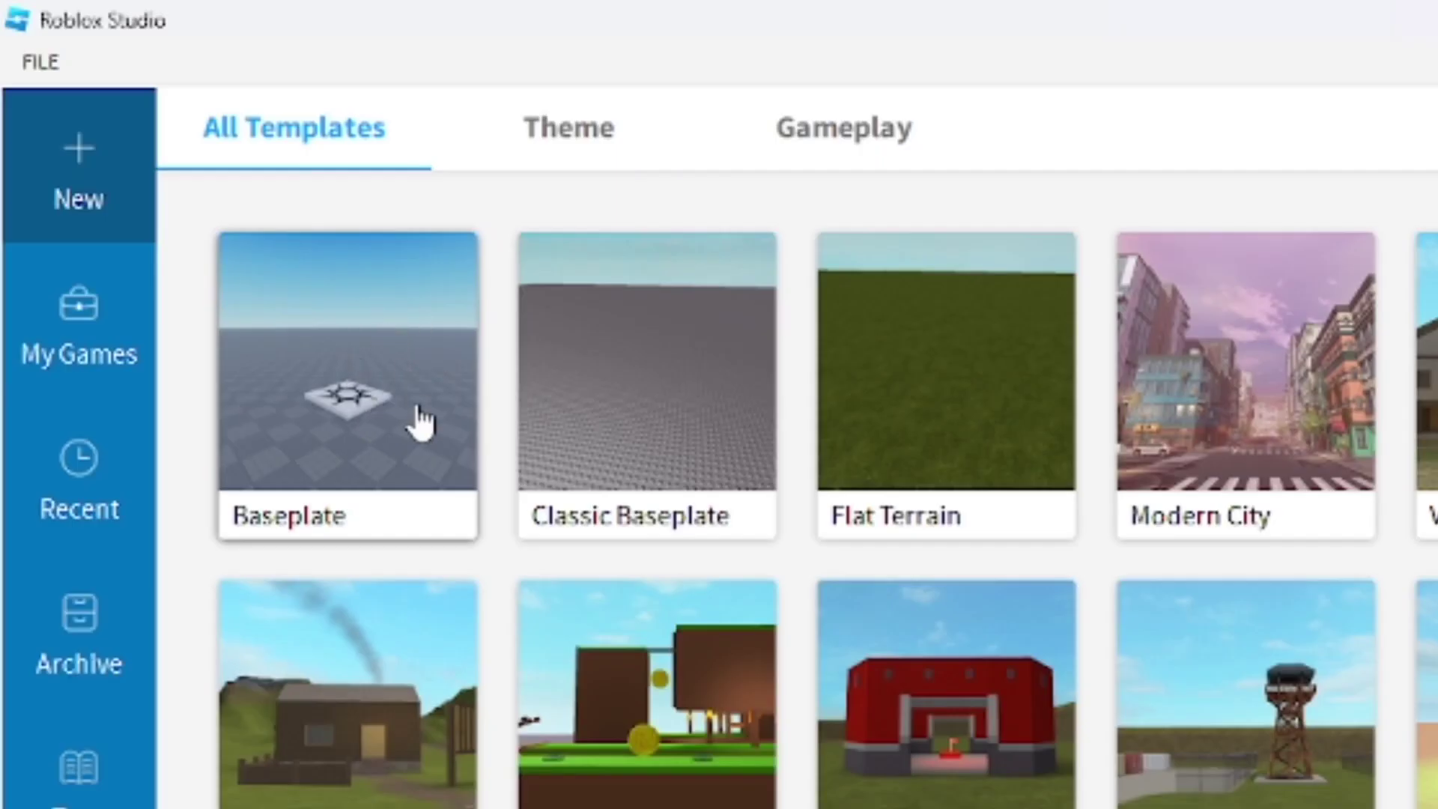
{"action": "left_click", "coordinate": [421, 423]}
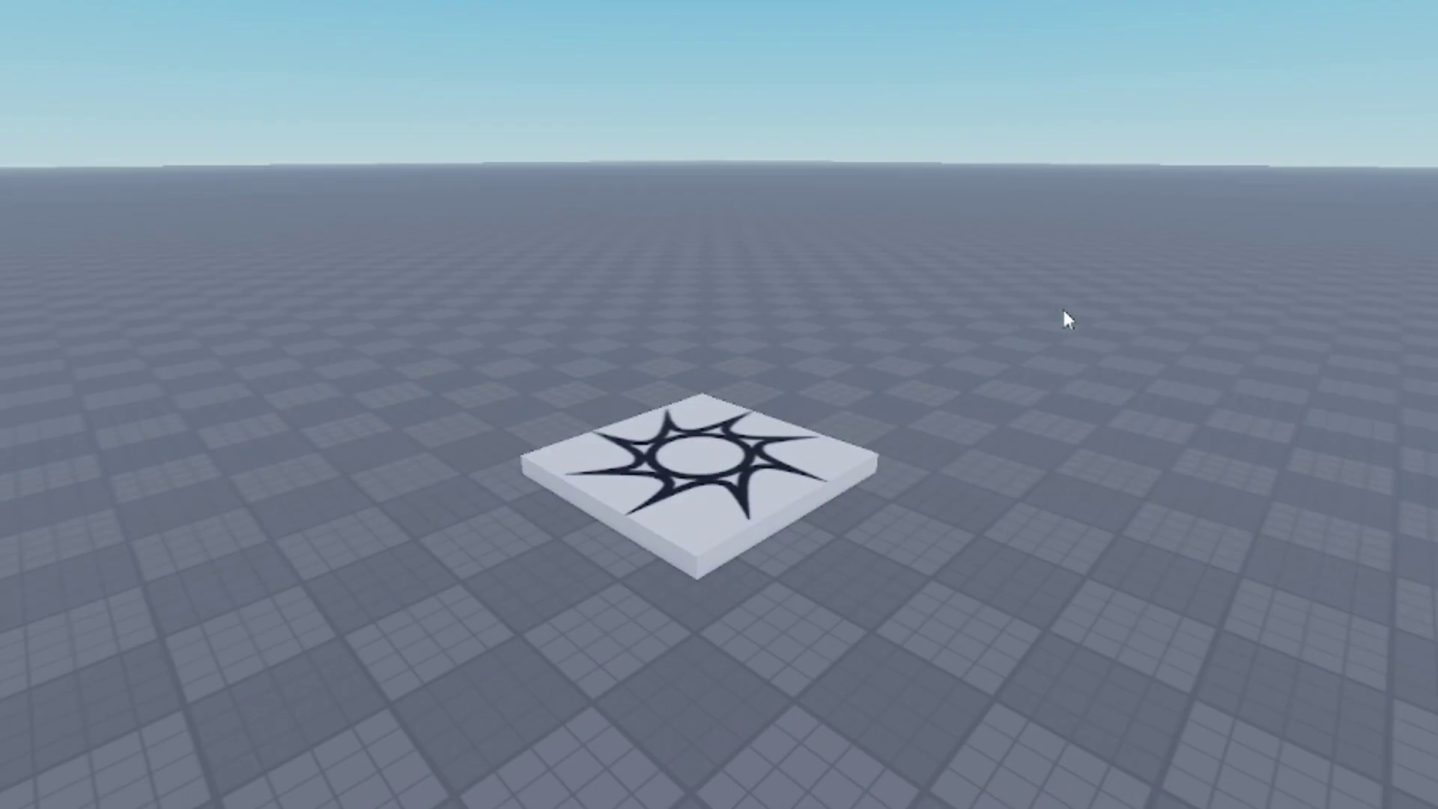
- Move the camera around the baseplate and turn the view to examine how the orientation cube follows its direction
{"action": "mouse_move", "coordinate": [1063, 307]}
{"action": "right_mouse_down"}
{"action": "mouse_move", "coordinate": [1070, 316]}
{"action": "mouse_move", "coordinate": [1051, 319]}
{"action": "mouse_move", "coordinate": [1070, 313]}
{"action": "right_mouse_up"}
{"action": "key", "text": "s"}
{"action": "key", "text": "w"}
{"action": "key", "text": "s"}
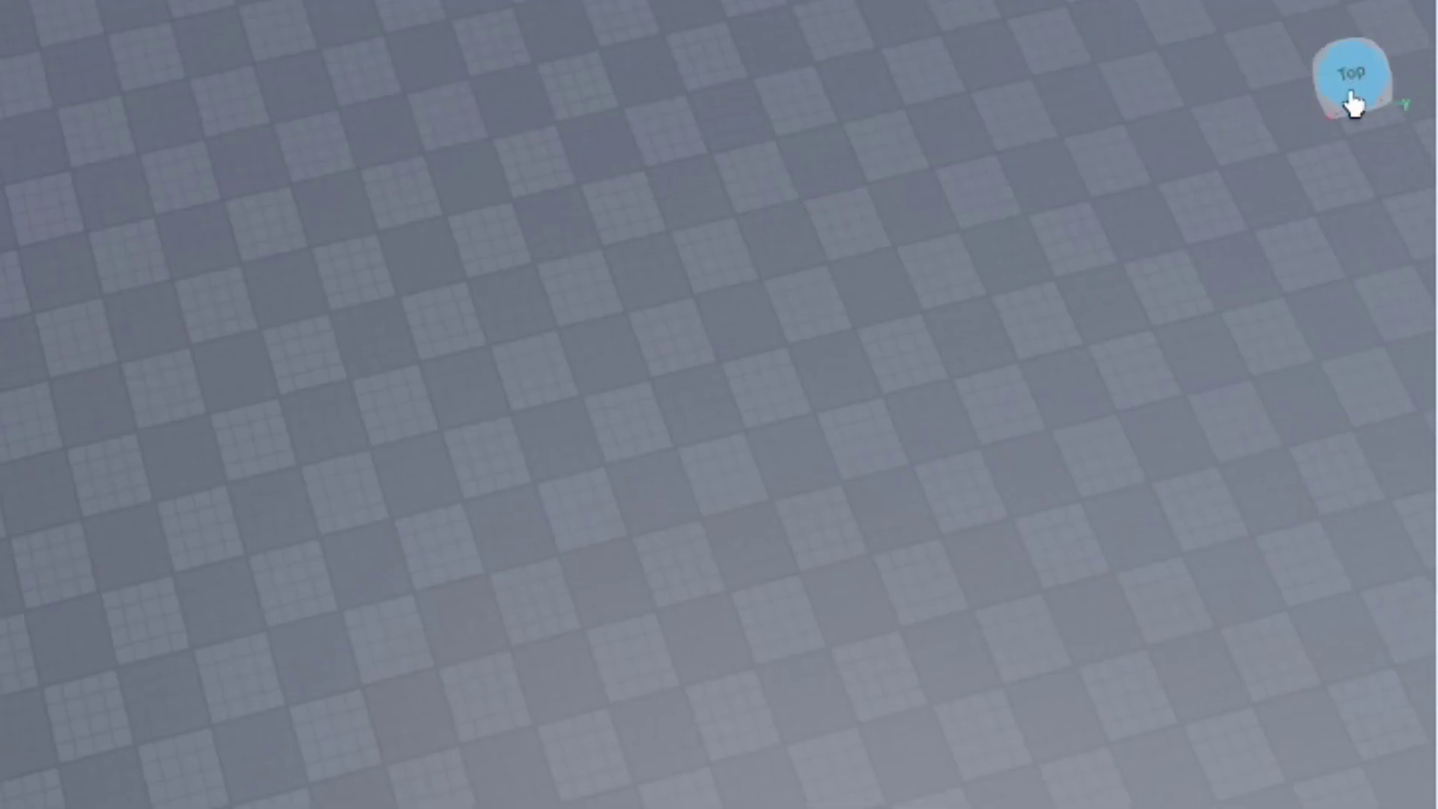
{"action": "left_click_drag", "start_coordinate": [1346, 87], "coordinate": [881, 430]}
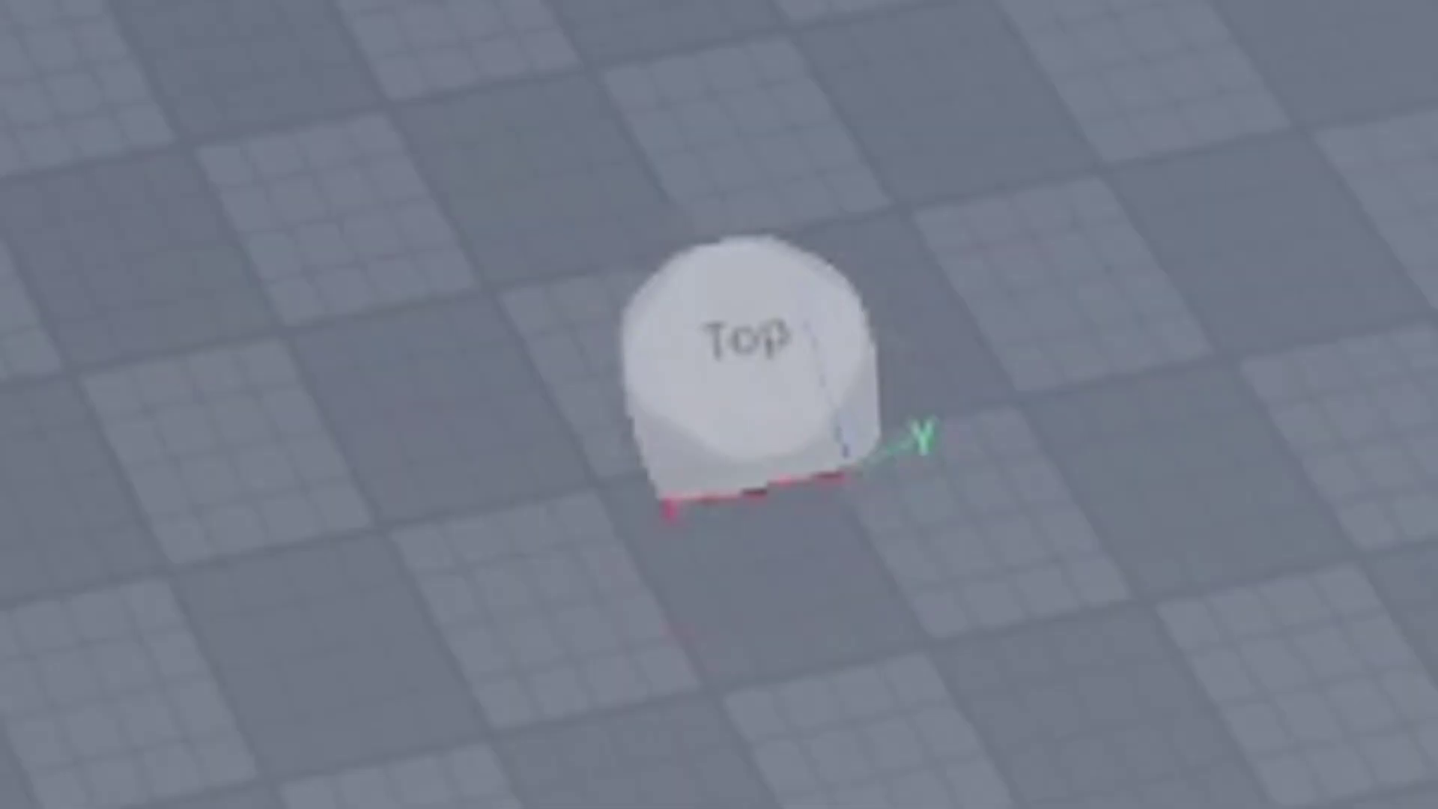
{"action": "right_click_drag", "start_coordinate": [881, 429], "coordinate": [996, 330]}
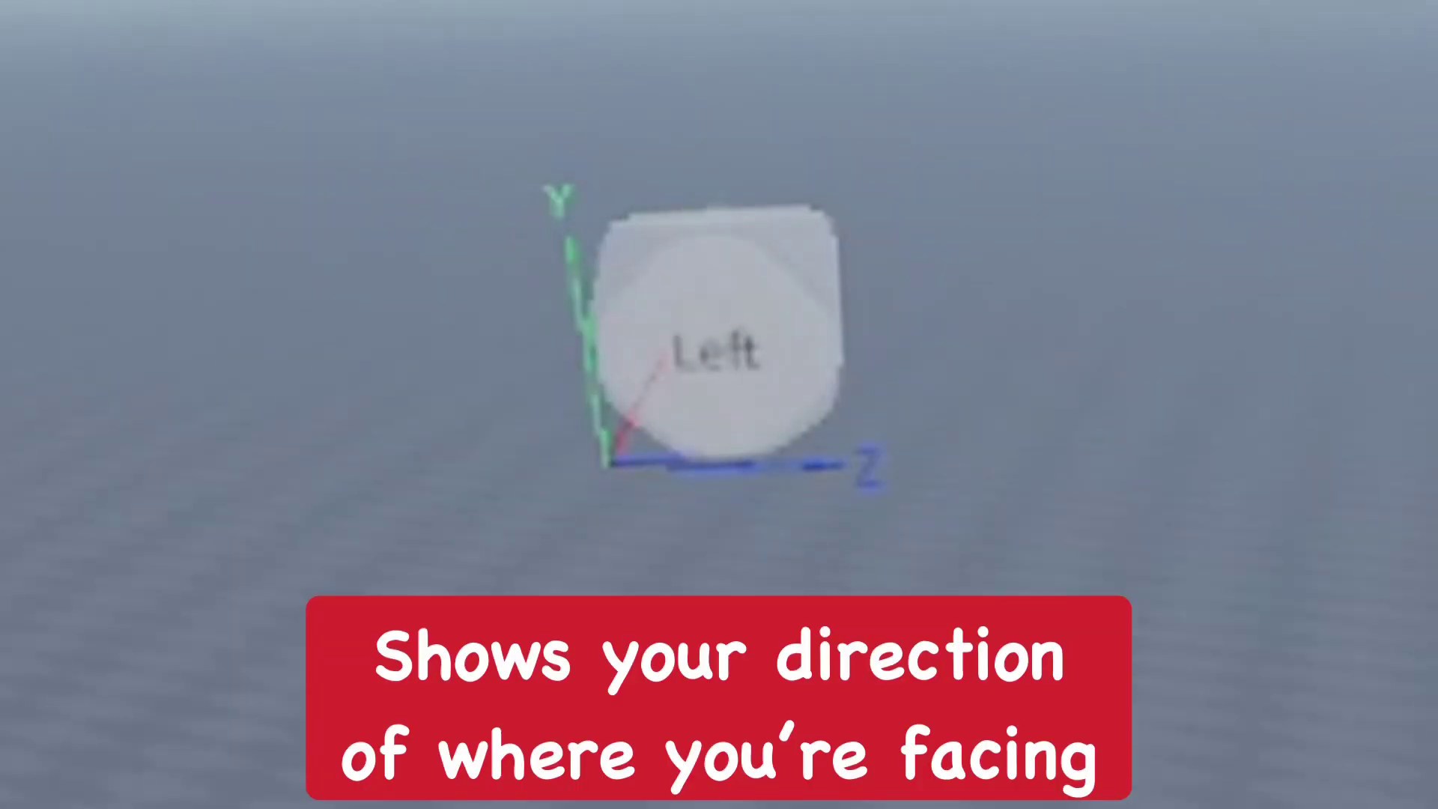
{"action": "right_click_drag", "start_coordinate": [719, 405], "coordinate": [831, 405]}
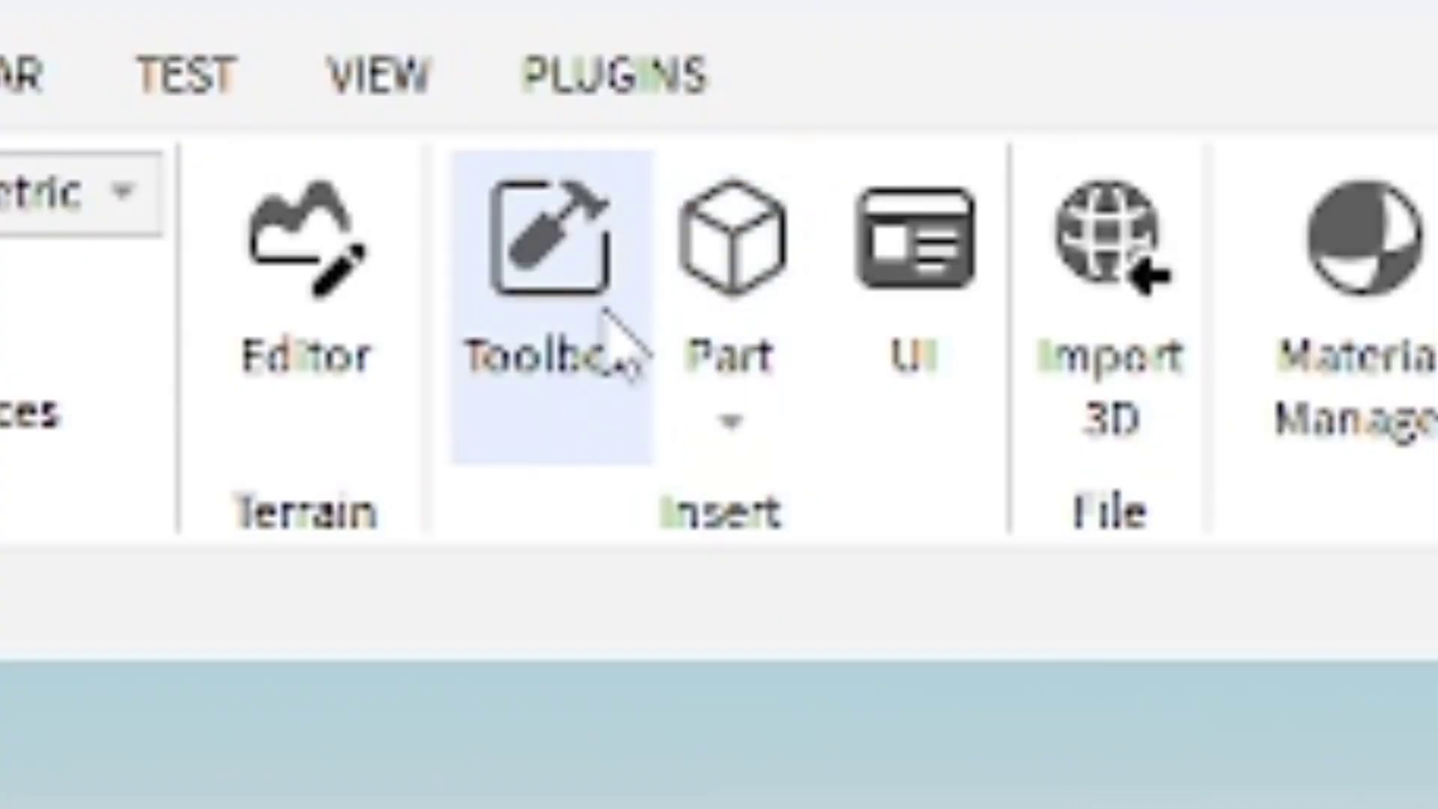
- Open the Toolbox, and use the Move tool to shift the small block horizontally and raise it above the baseplate
{"action": "left_click", "coordinate": [581, 261]}
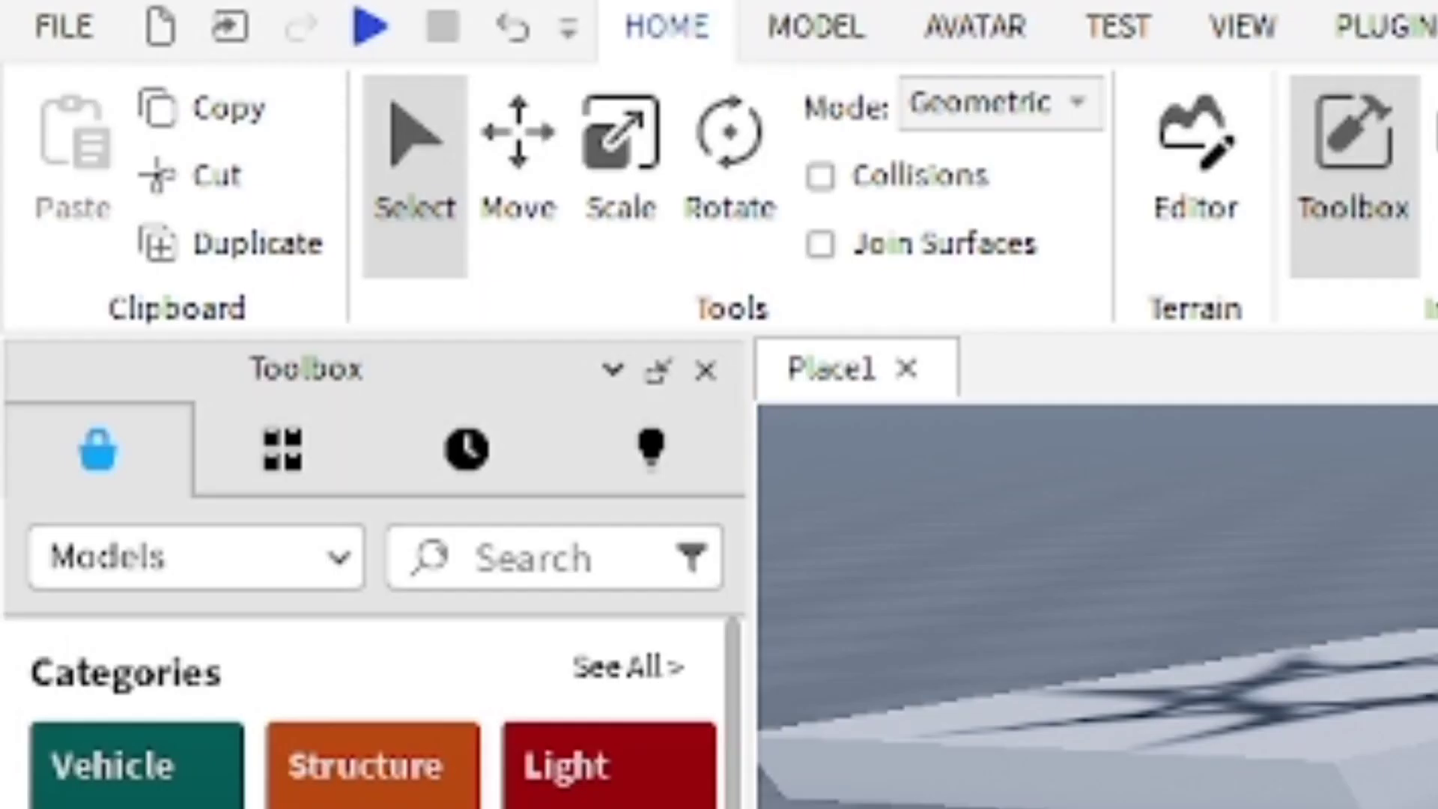
{"action": "left_click", "coordinate": [517, 180]}
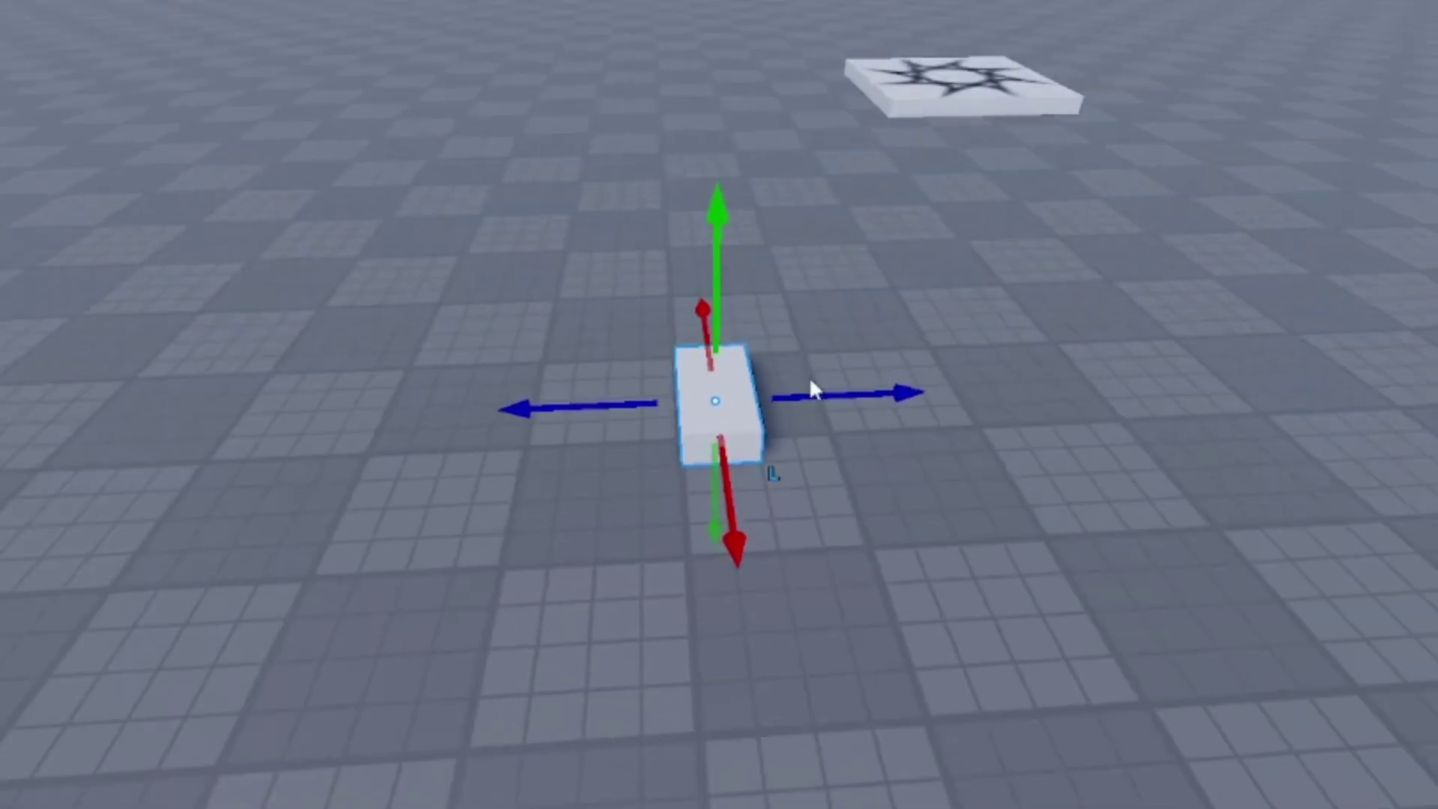
{"action": "key", "text": "s"}
{"action": "left_click_drag", "start_coordinate": [813, 392], "coordinate": [629, 408]}
{"action": "right_click_drag", "start_coordinate": [613, 408], "coordinate": [761, 375]}
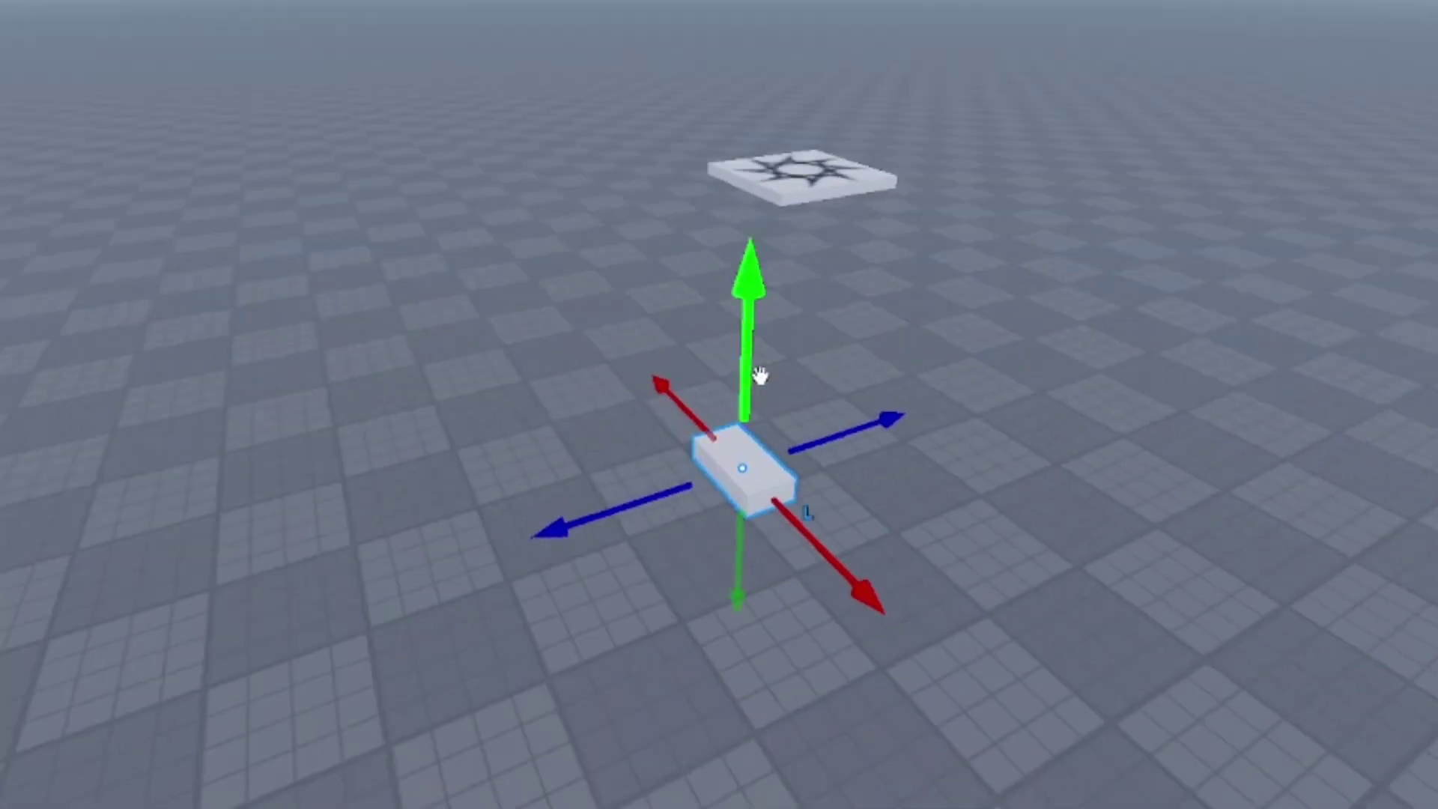
{"action": "left_click_drag", "start_coordinate": [758, 361], "coordinate": [767, 288]}
{"action": "left_click_drag", "start_coordinate": [818, 408], "coordinate": [953, 438]}
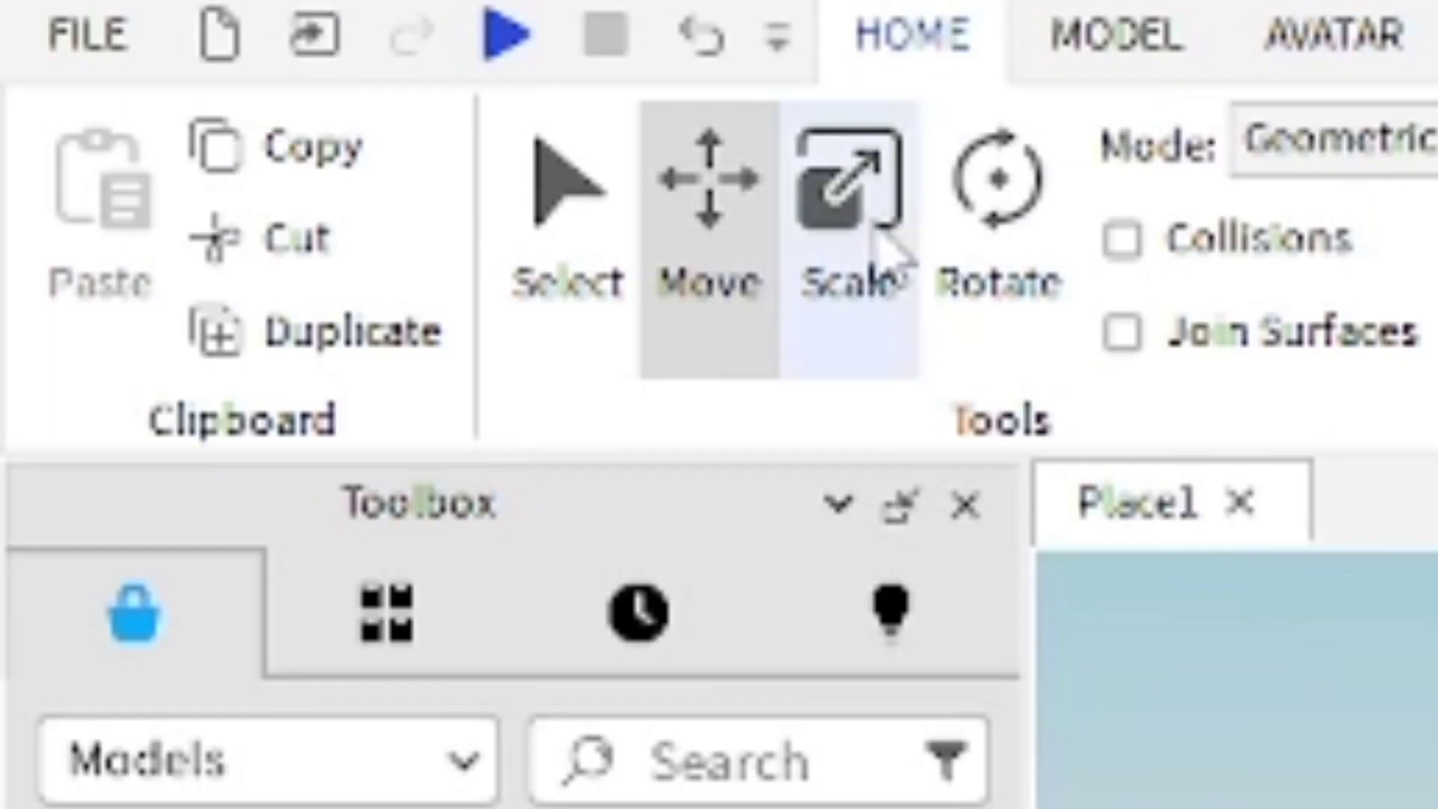
- Scale the block upward, stretch it sideways and reduce its height to form a long, low bar
{"action": "left_click", "coordinate": [876, 222]}
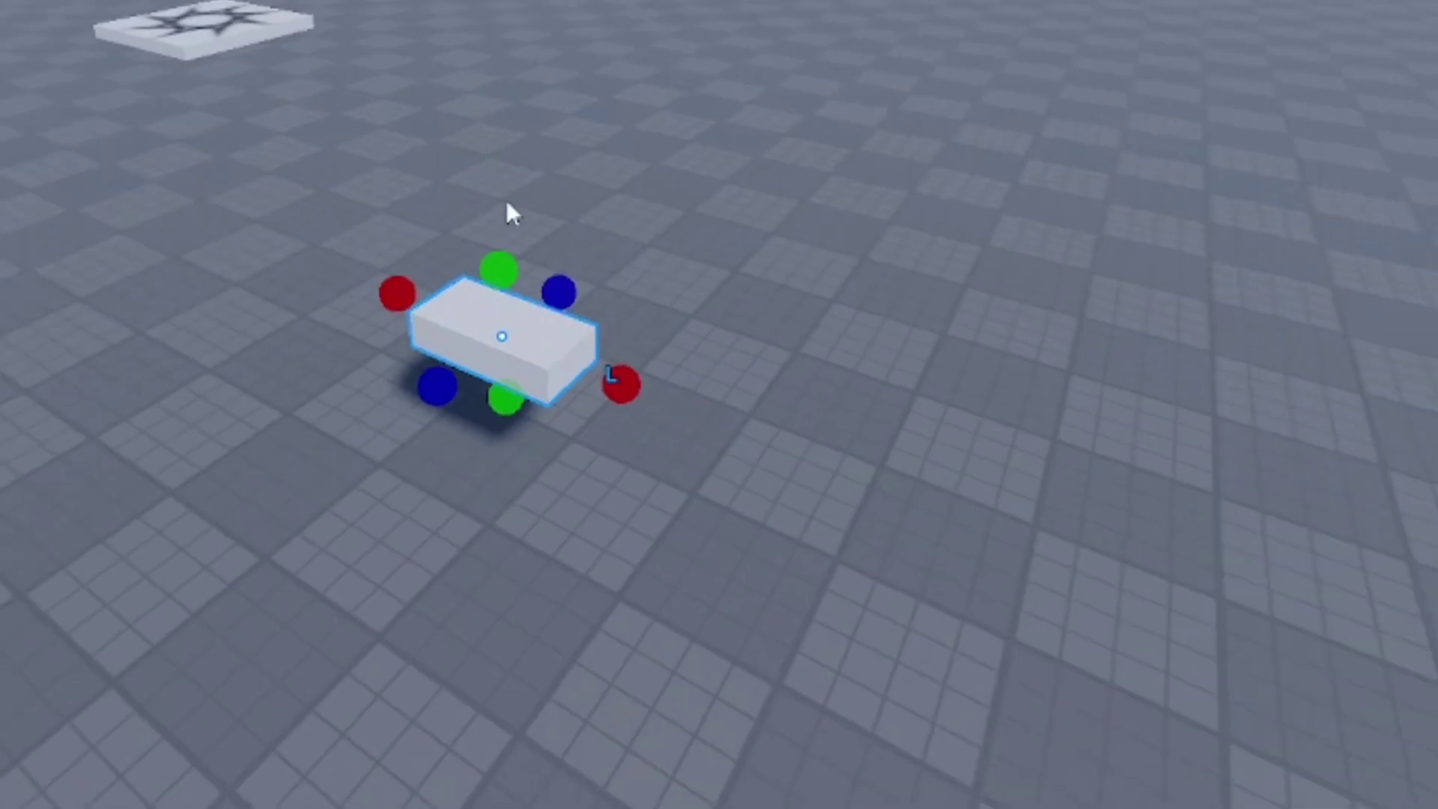
{"action": "left_click_drag", "start_coordinate": [499, 270], "coordinate": [503, 167]}
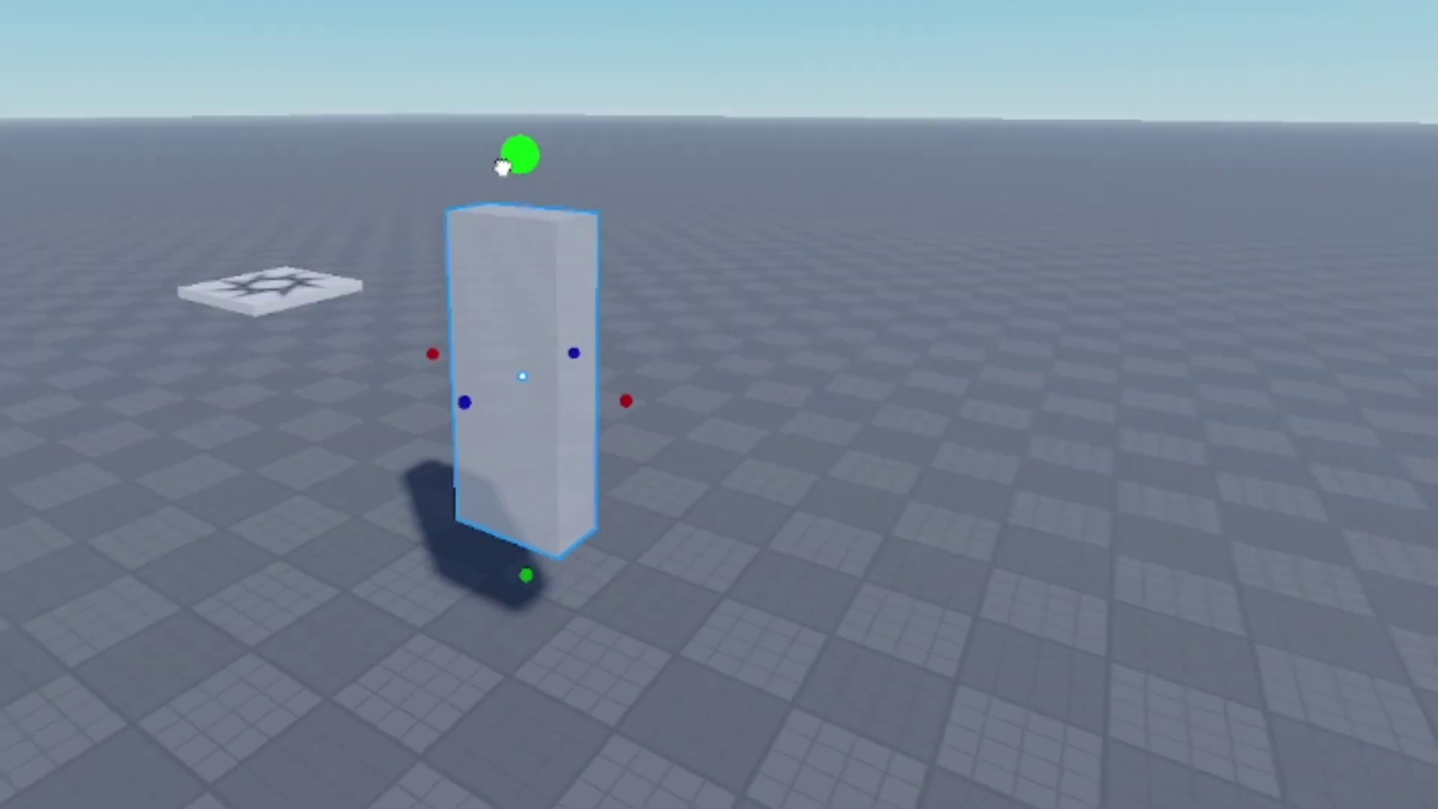
{"action": "right_click_drag", "start_coordinate": [503, 167], "coordinate": [757, 231]}
{"action": "key", "text": "d"}
{"action": "left_click_drag", "start_coordinate": [757, 231], "coordinate": [1071, 224]}
{"action": "left_click_drag", "start_coordinate": [771, 64], "coordinate": [751, 294]}
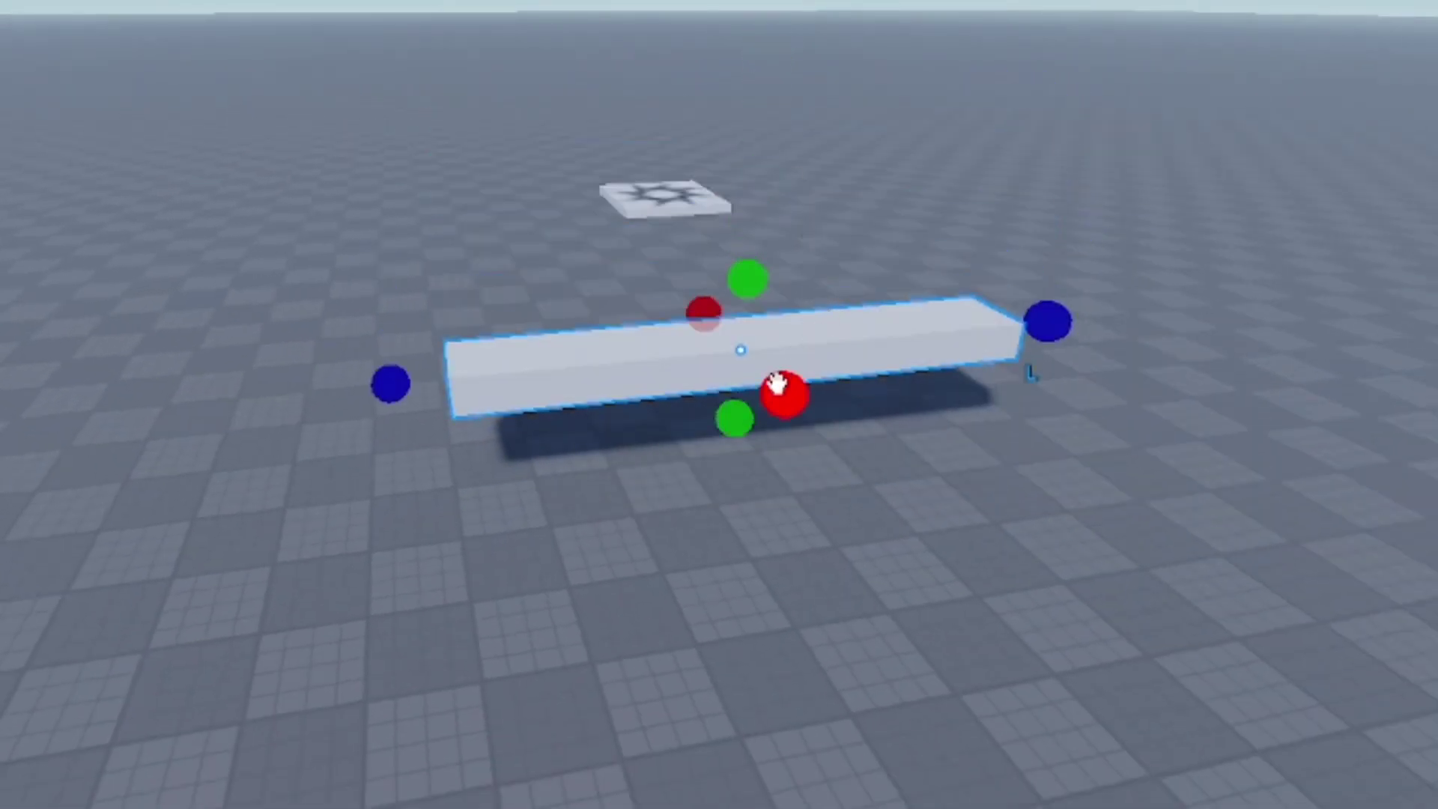
- Enlarge the bar's depth and height with the scale handles to form a large slab
{"action": "left_click_drag", "start_coordinate": [777, 384], "coordinate": [843, 517]}
{"action": "right_click_drag", "start_coordinate": [843, 517], "coordinate": [649, 234]}
{"action": "left_click_drag", "start_coordinate": [592, 231], "coordinate": [590, 209]}
{"action": "right_click_drag", "start_coordinate": [590, 209], "coordinate": [749, 315]}
{"action": "left_click_drag", "start_coordinate": [779, 394], "coordinate": [1173, 417]}
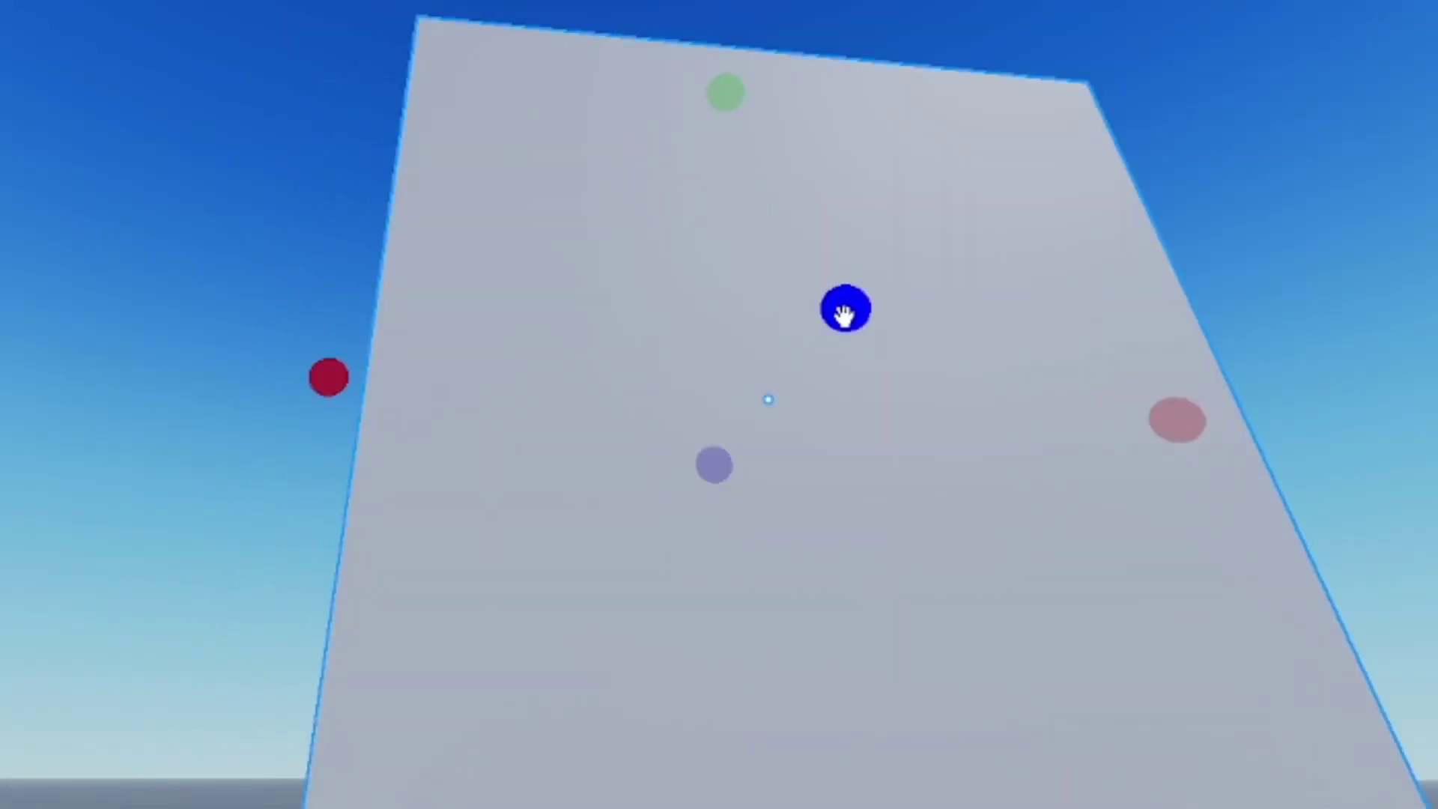
- Resize the large slab along its remaining axes to form a thick upright block
{"action": "left_click_drag", "start_coordinate": [845, 316], "coordinate": [989, 320]}
{"action": "right_click_drag", "start_coordinate": [989, 321], "coordinate": [906, 308]}
{"action": "scroll", "coordinate": [992, 322], "scroll_direction": "down", "scroll_amount": 5}
{"action": "left_click_drag", "start_coordinate": [906, 308], "coordinate": [1094, 320]}
{"action": "left_click_drag", "start_coordinate": [810, 39], "coordinate": [847, 41]}
{"action": "left_click_drag", "start_coordinate": [1114, 328], "coordinate": [1121, 337]}
{"action": "right_click_drag", "start_coordinate": [1121, 338], "coordinate": [974, 408]}
{"action": "left_click_drag", "start_coordinate": [974, 408], "coordinate": [623, 367]}
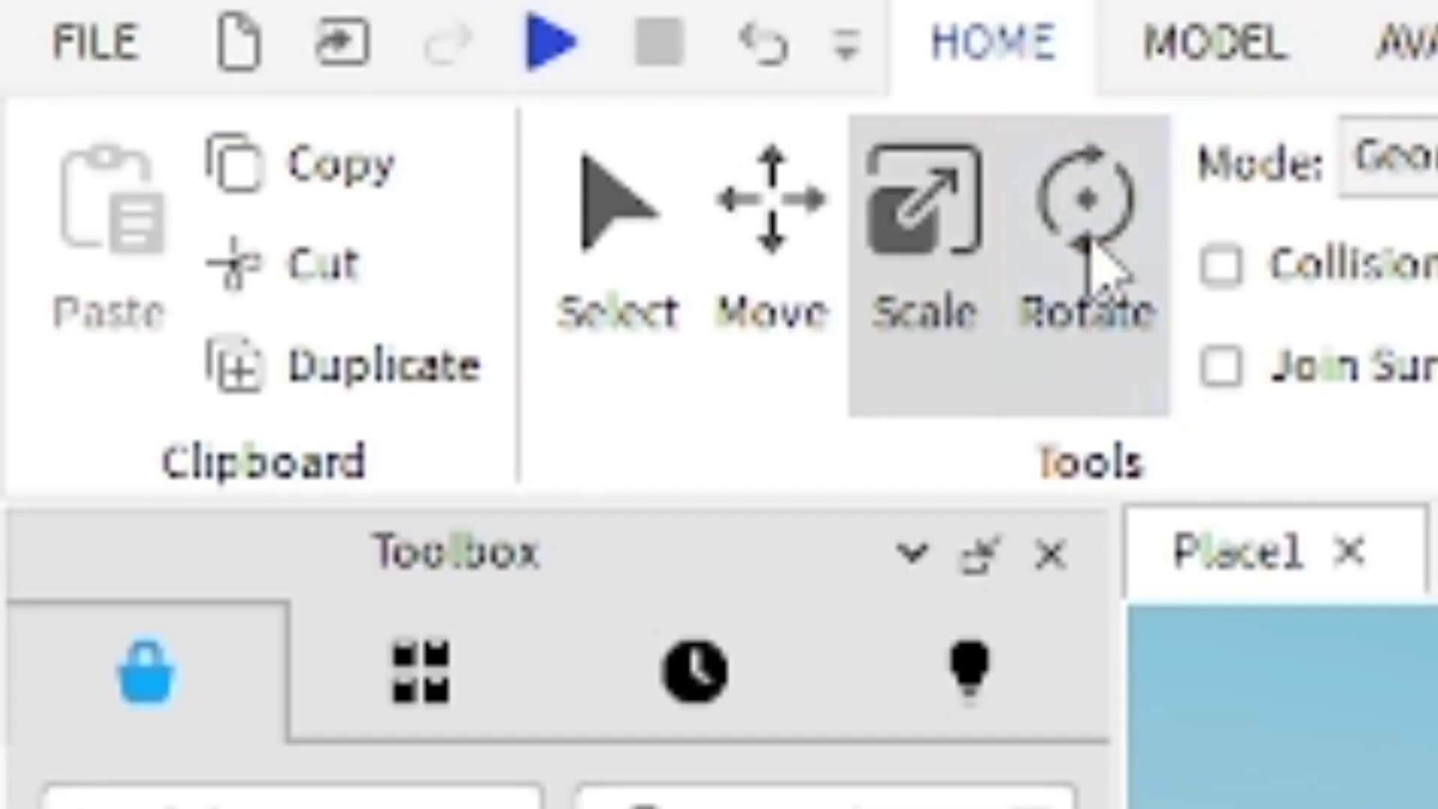
- Rotate the upright block onto its side so it lies horizontally
{"action": "left_click", "coordinate": [1095, 263]}
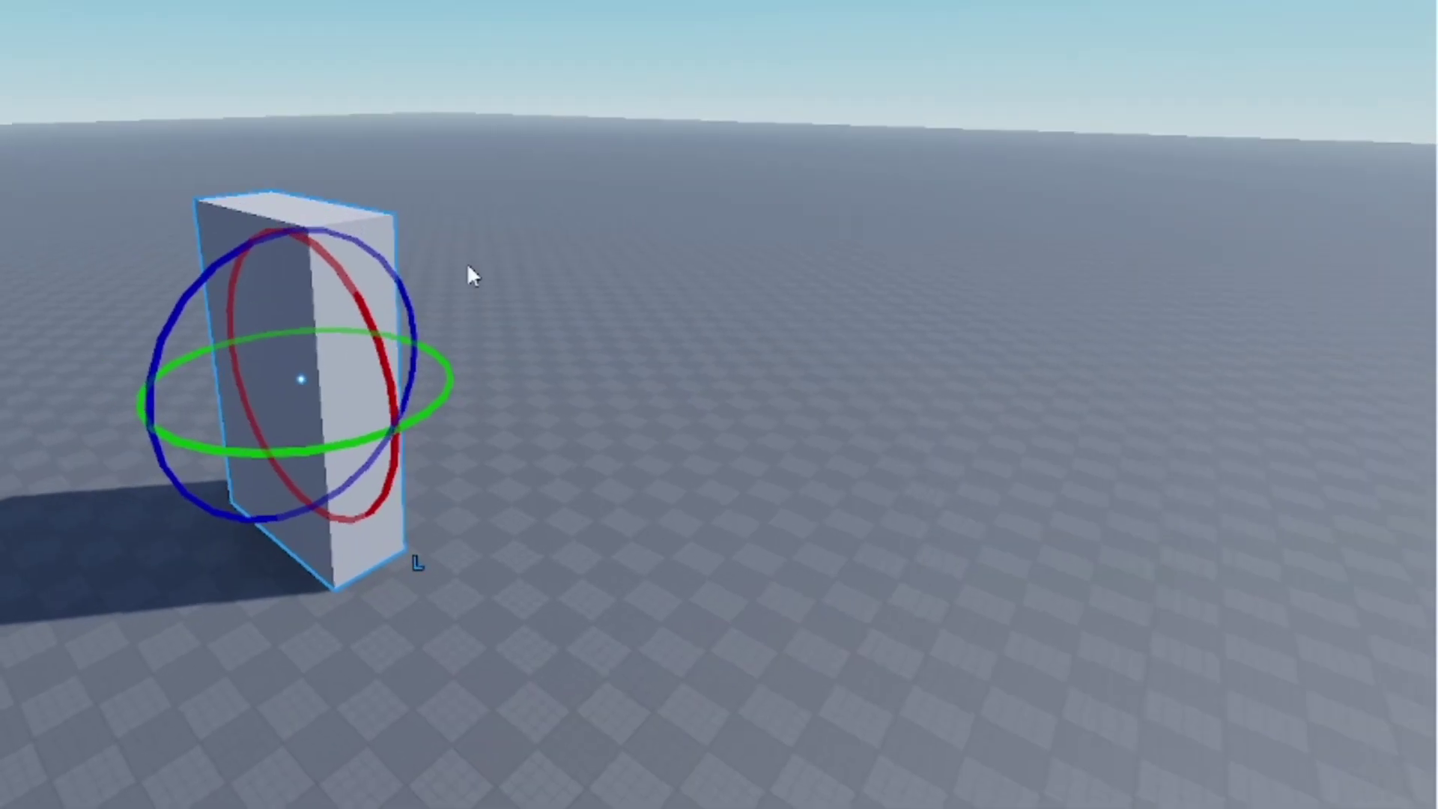
{"action": "right_click_drag", "start_coordinate": [466, 264], "coordinate": [635, 352]}
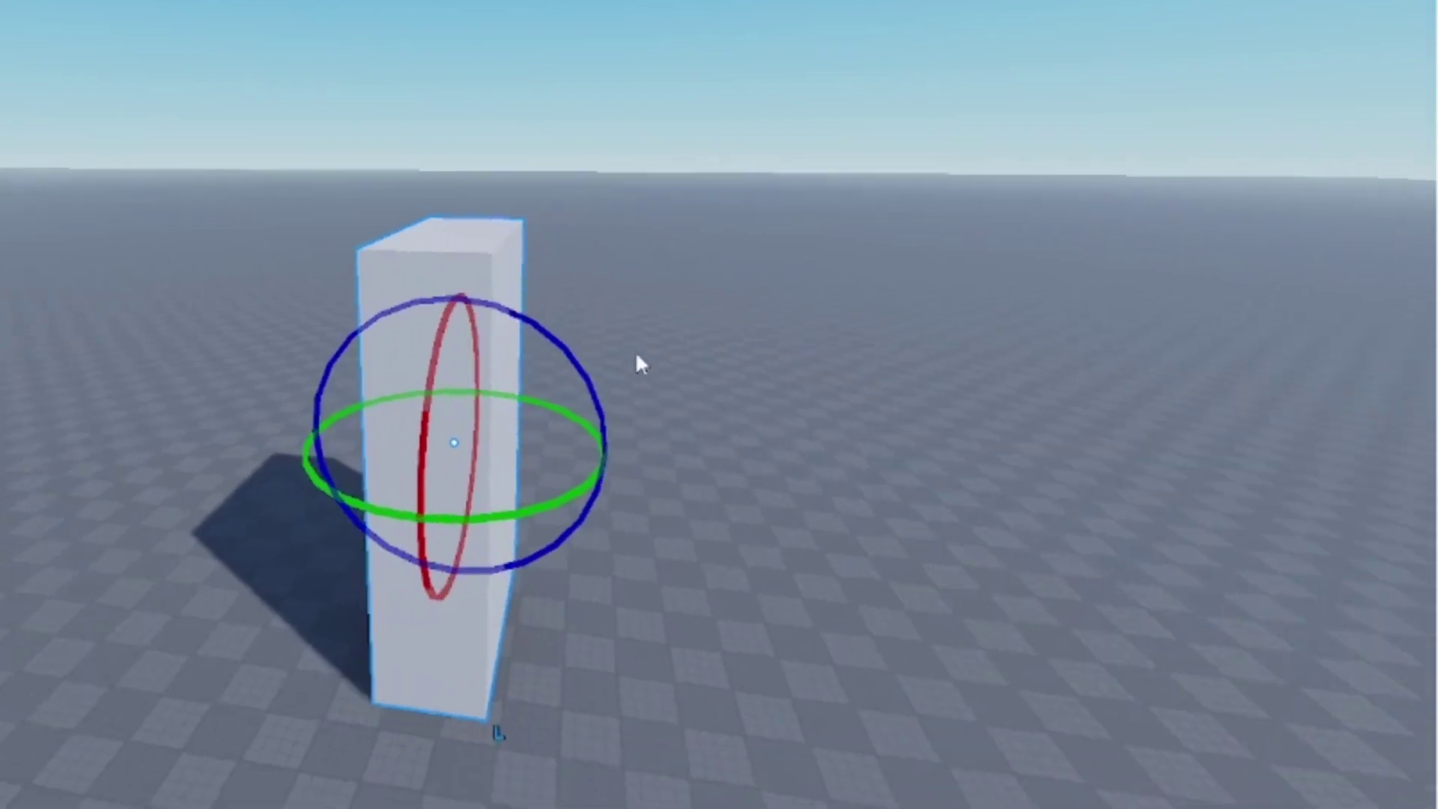
{"action": "left_click_drag", "start_coordinate": [635, 350], "coordinate": [780, 597]}
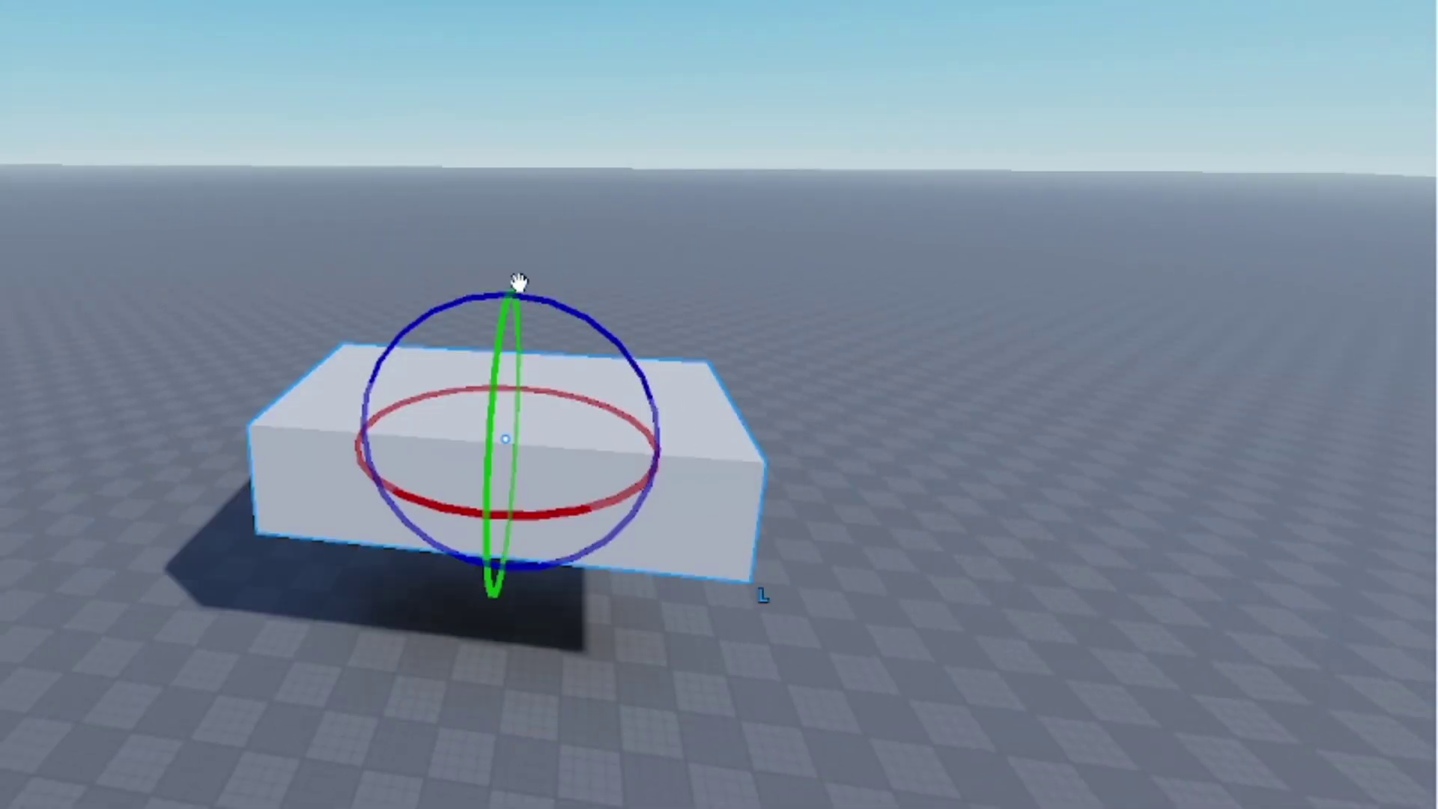
- Tilt the horizontal block at an angle by rotating it about its other axes
{"action": "scroll", "coordinate": [356, 225], "scroll_direction": "up", "scroll_amount": 2}
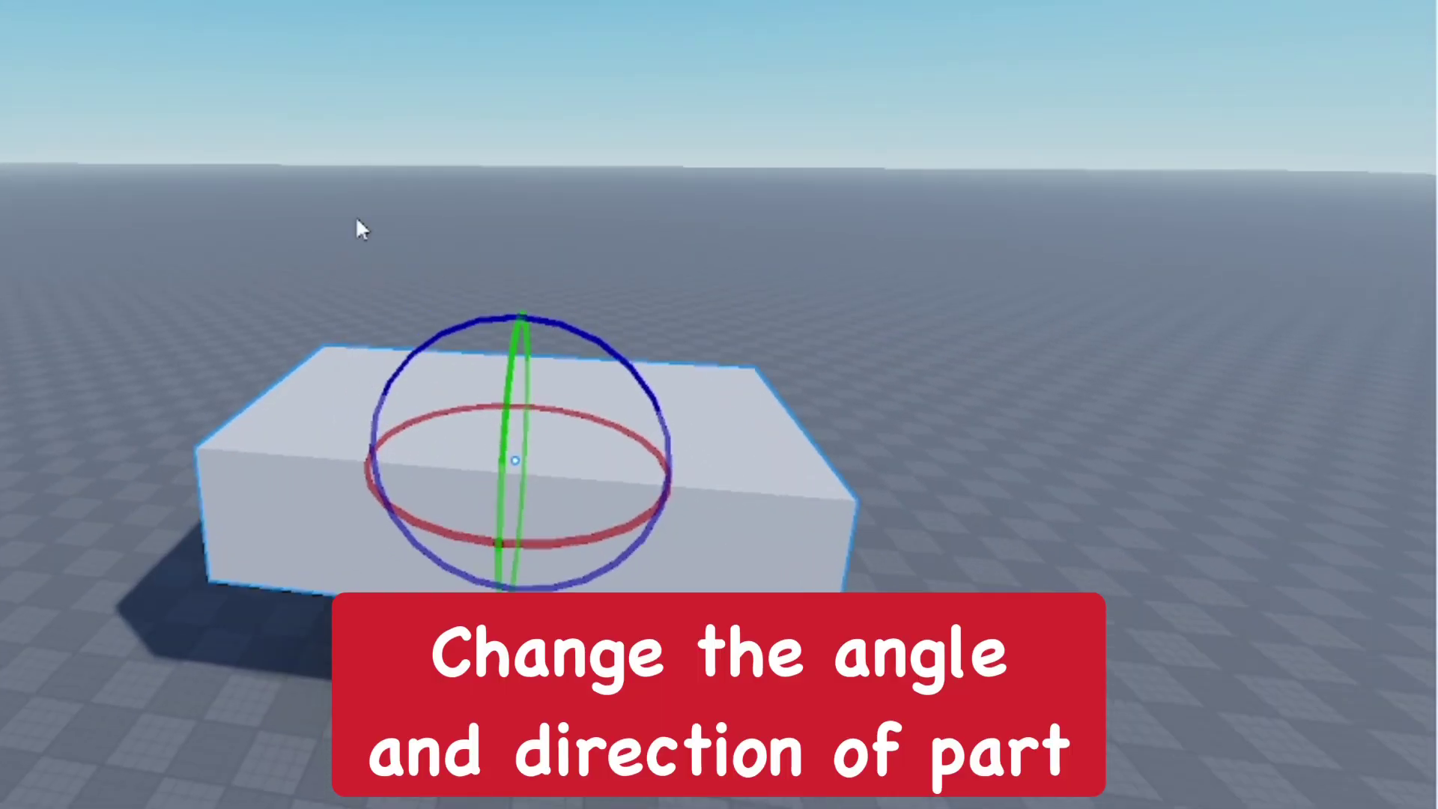
{"action": "right_click_drag", "start_coordinate": [357, 228], "coordinate": [452, 527]}
{"action": "scroll", "coordinate": [452, 526], "scroll_direction": "up", "scroll_amount": 3}
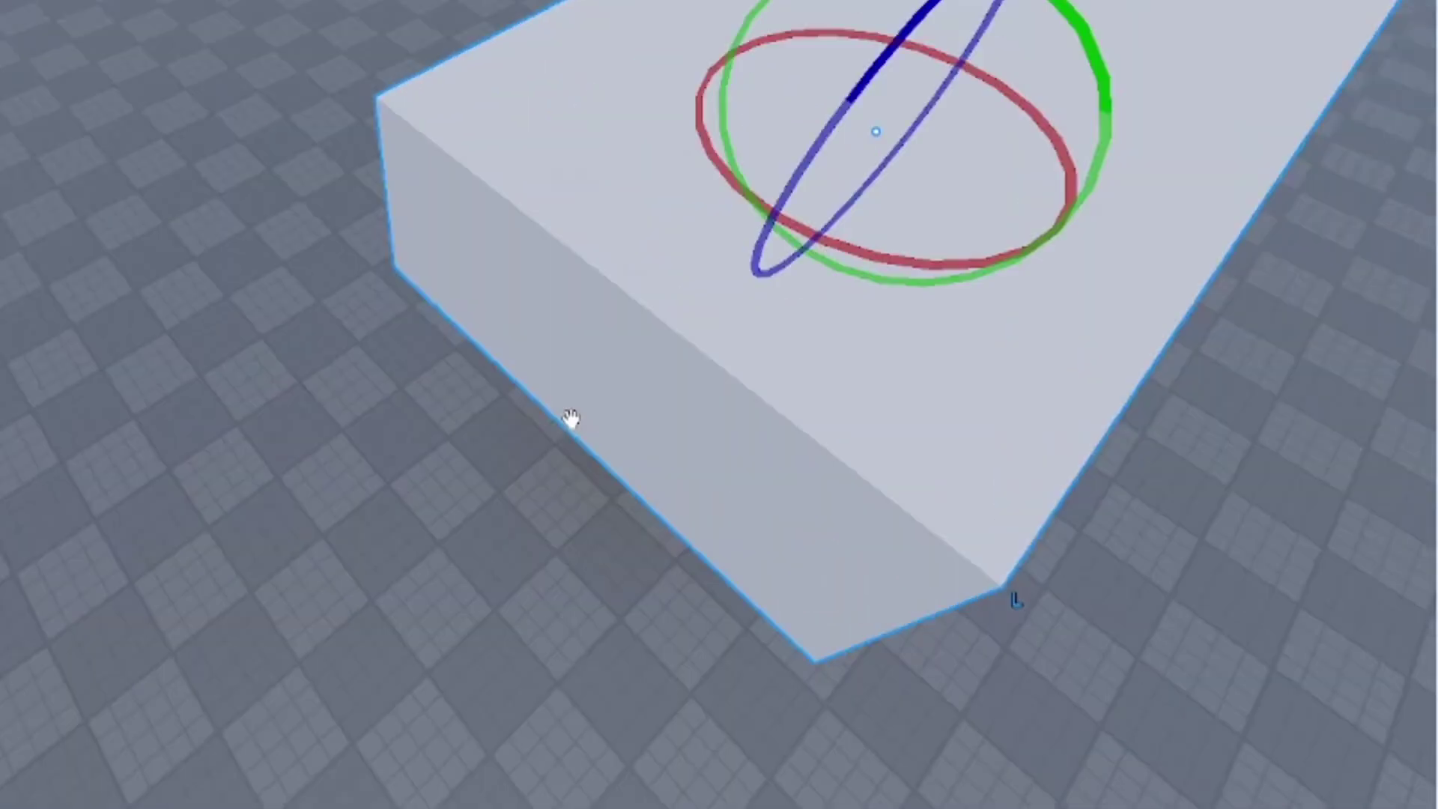
{"action": "scroll", "coordinate": [571, 418], "scroll_direction": "down", "scroll_amount": 3}
{"action": "right_click_drag", "start_coordinate": [571, 418], "coordinate": [562, 409]}
{"action": "left_click_drag", "start_coordinate": [562, 409], "coordinate": [489, 408]}
{"action": "right_click_drag", "start_coordinate": [498, 446], "coordinate": [499, 445]}
{"action": "left_click_drag", "start_coordinate": [604, 408], "coordinate": [795, 390]}
{"action": "right_click_drag", "start_coordinate": [795, 389], "coordinate": [800, 379]}
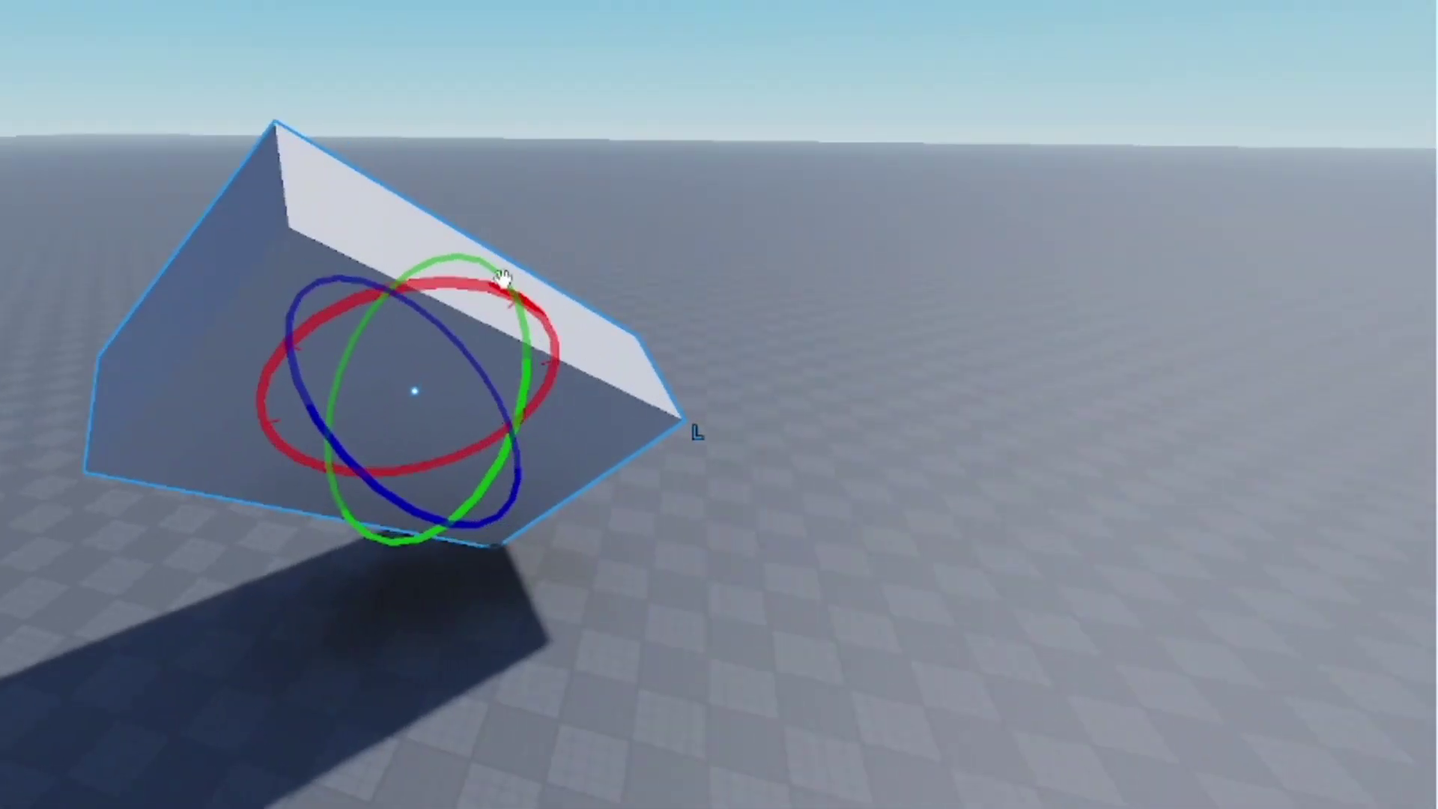
- Turn the tilted block further around several axes to change its orientation
{"action": "left_click_drag", "start_coordinate": [478, 292], "coordinate": [409, 352]}
{"action": "left_click_drag", "start_coordinate": [497, 276], "coordinate": [437, 434]}
{"action": "left_click_drag", "start_coordinate": [453, 308], "coordinate": [306, 297]}
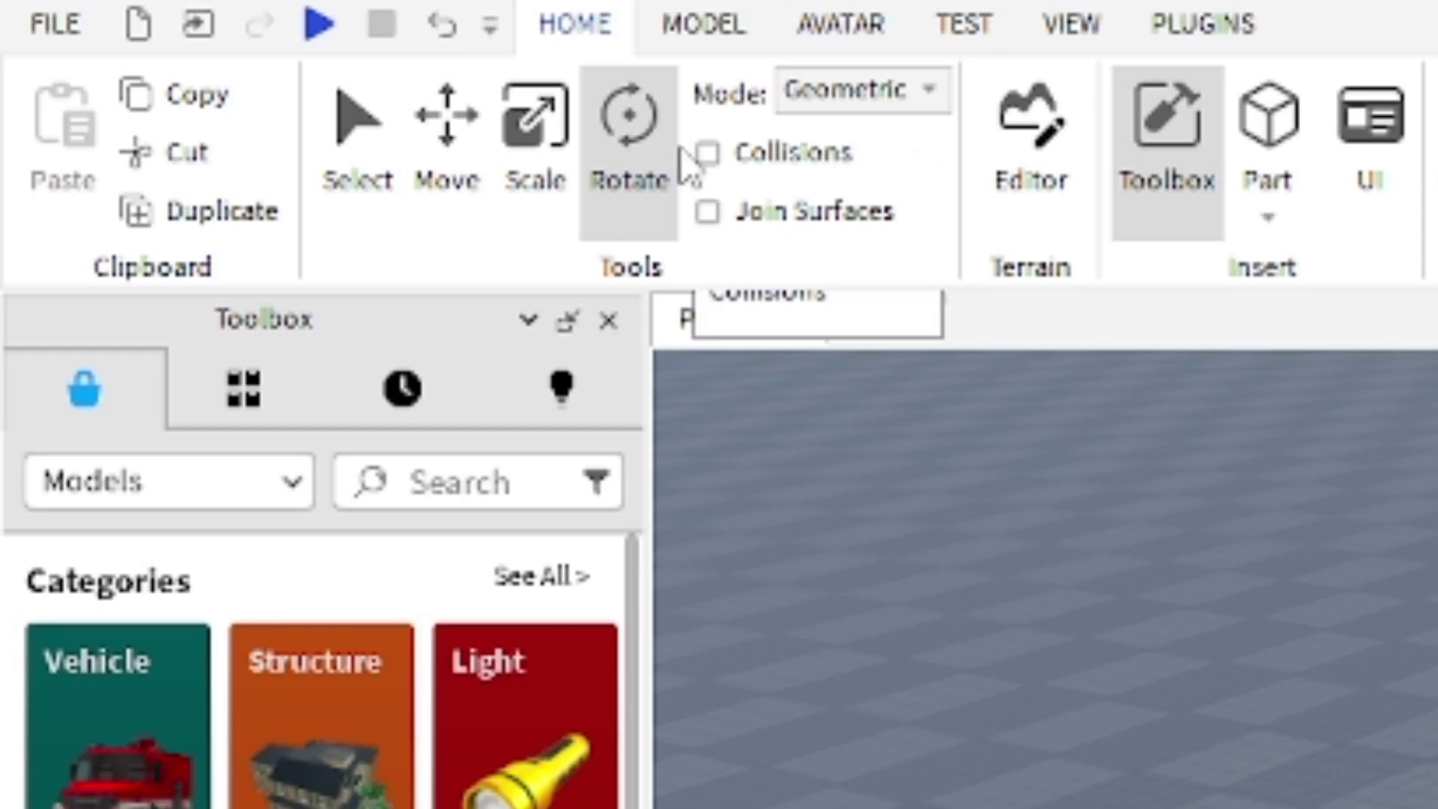
- Set the rotation snap increment to 35° and turn off rotation snapping
{"action": "left_click", "coordinate": [732, 24]}
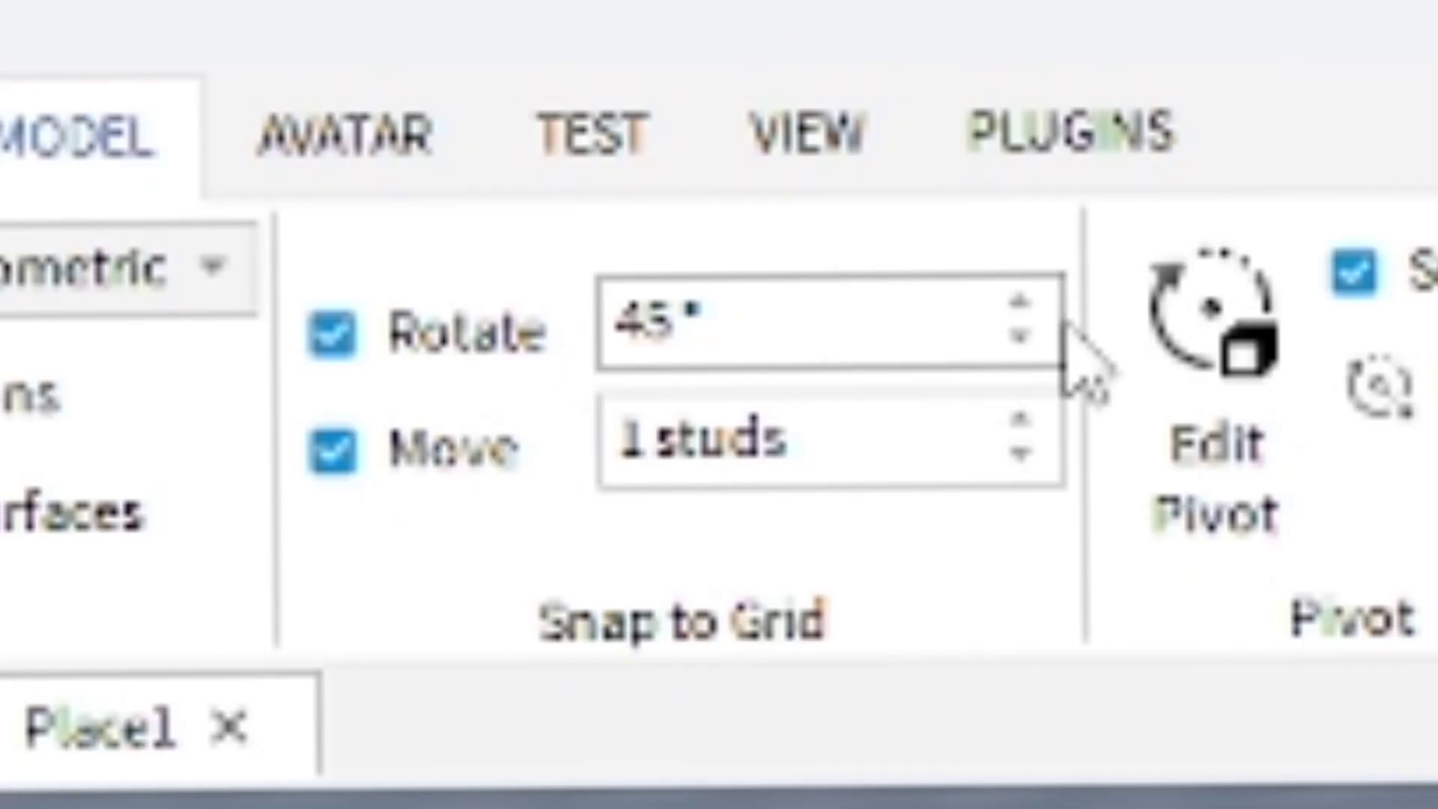
{"action": "left_click", "coordinate": [1274, 136]}
{"action": "left_click", "coordinate": [1273, 136]}
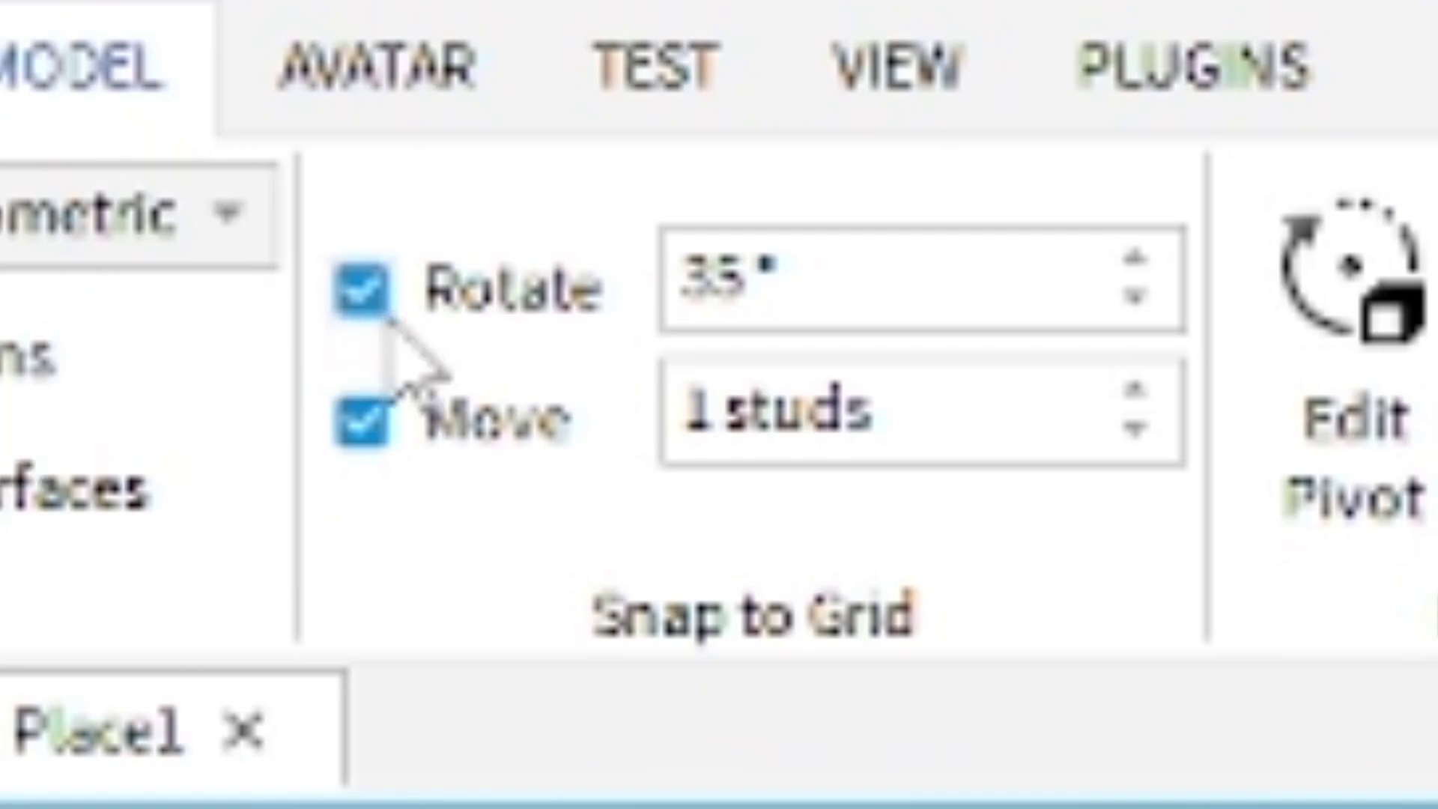
{"action": "left_click", "coordinate": [386, 315]}
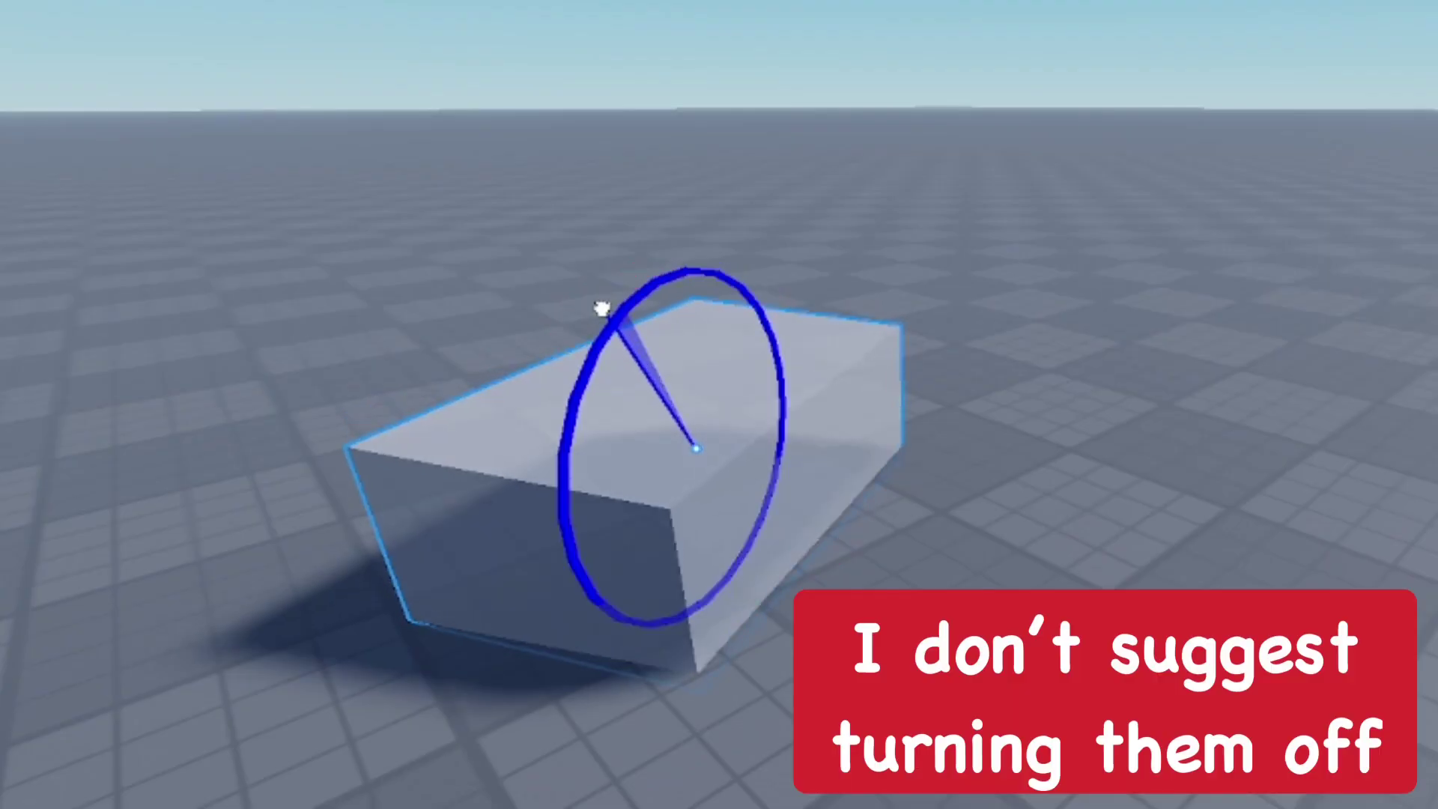
- Rotate the block freely around one axis without snapping
{"action": "left_click_drag", "start_coordinate": [600, 311], "coordinate": [404, 614]}
- Insert a cylinder, a corner wedge, a wedge and a sphere as new parts
{"action": "left_click", "coordinate": [654, 247]}
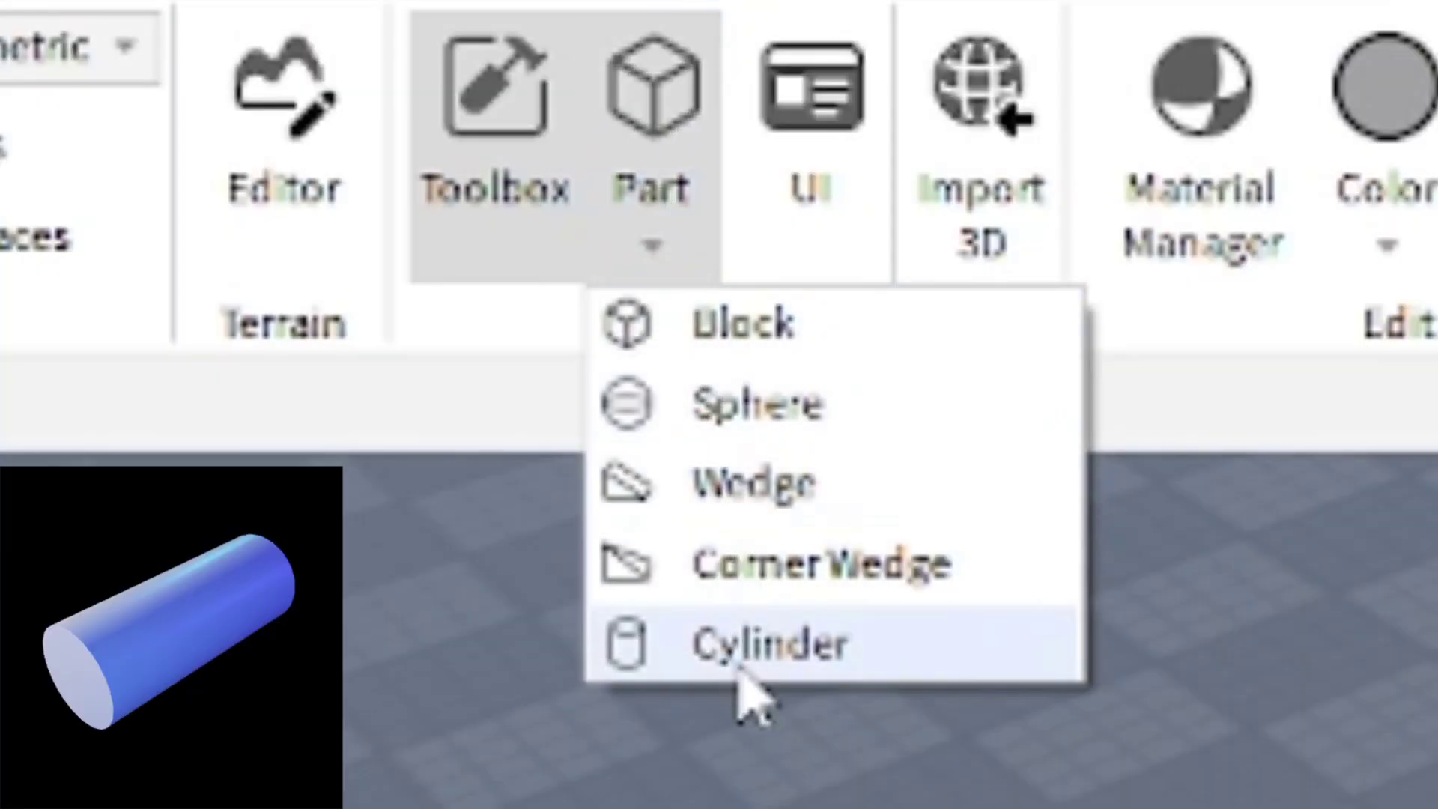
{"action": "left_click", "coordinate": [742, 659]}
{"action": "left_click", "coordinate": [653, 240]}
{"action": "left_click", "coordinate": [794, 487]}
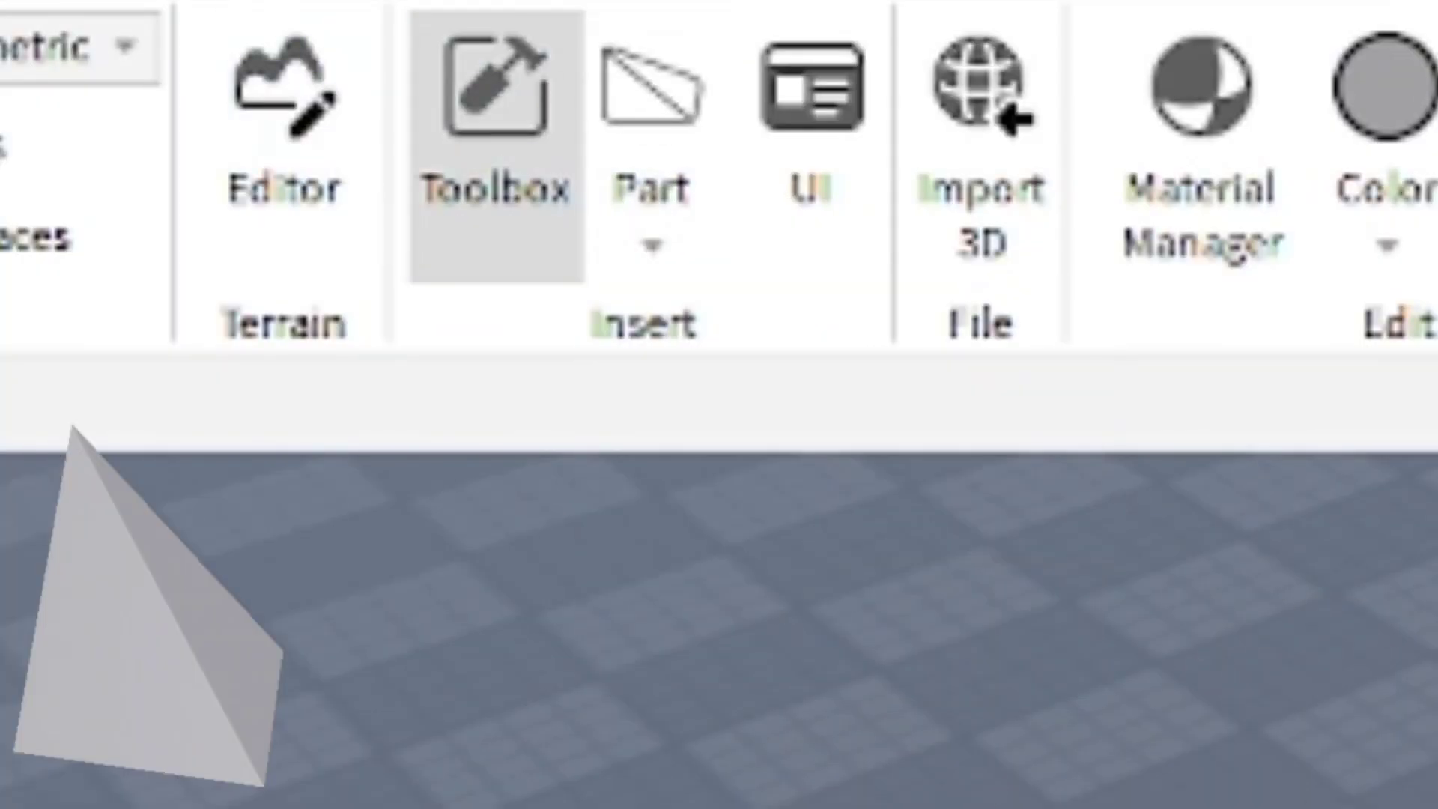
{"action": "left_click", "coordinate": [700, 258]}
{"action": "left_click", "coordinate": [757, 402]}
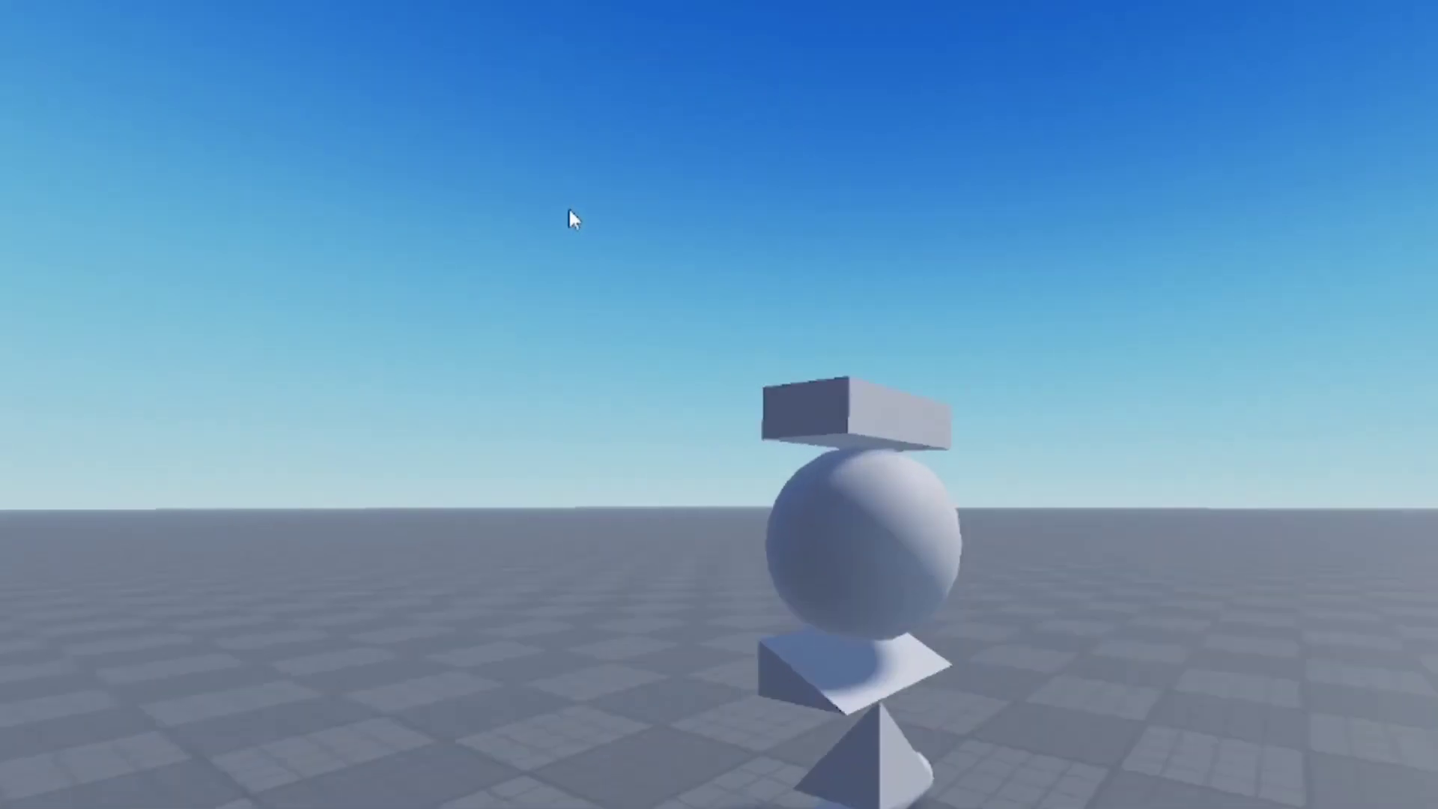
- Select the whole stack of inserted shapes
{"action": "right_click_drag", "start_coordinate": [568, 209], "coordinate": [569, 207]}
{"action": "right_click_drag", "start_coordinate": [967, 201], "coordinate": [967, 201]}
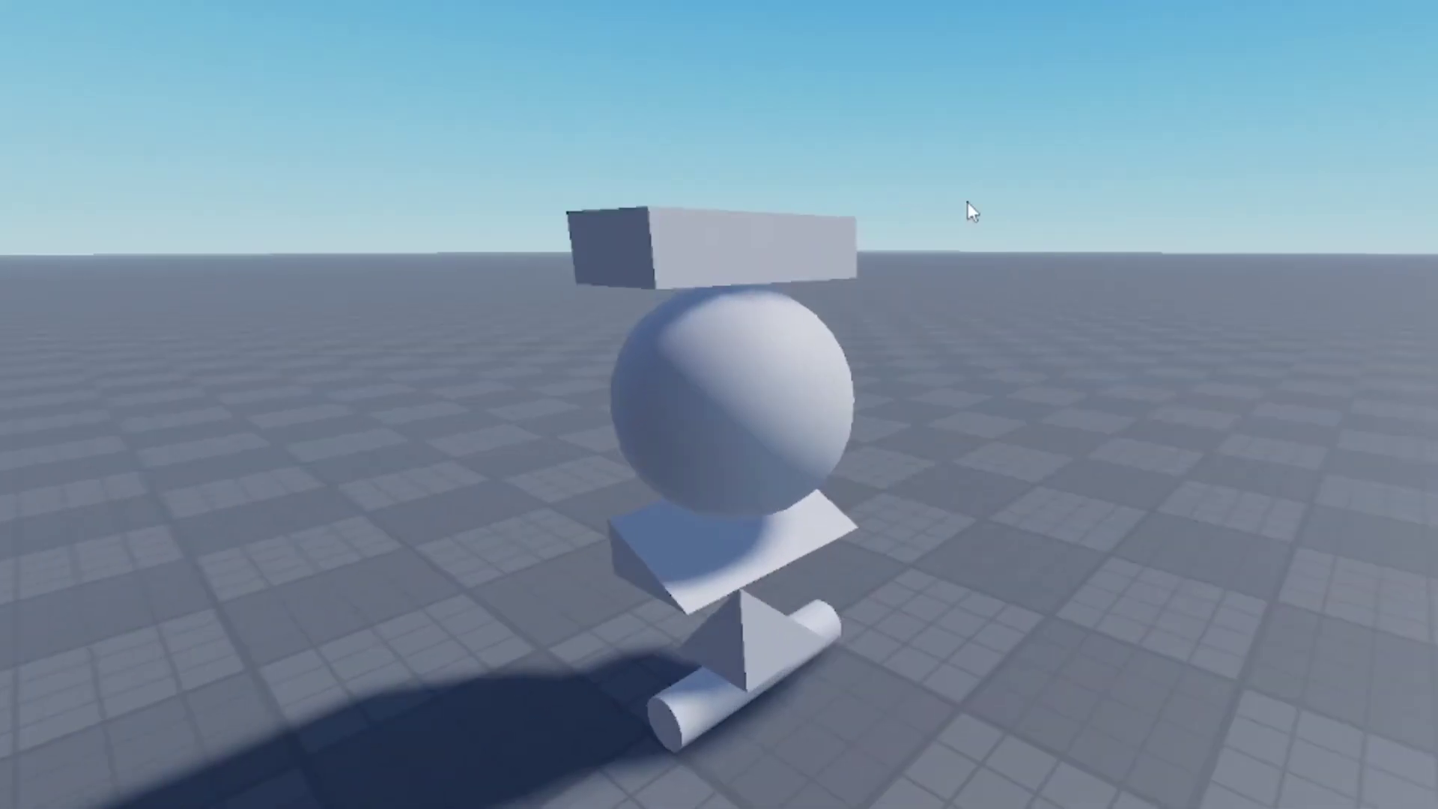
{"action": "left_click_drag", "start_coordinate": [967, 203], "coordinate": [592, 742]}
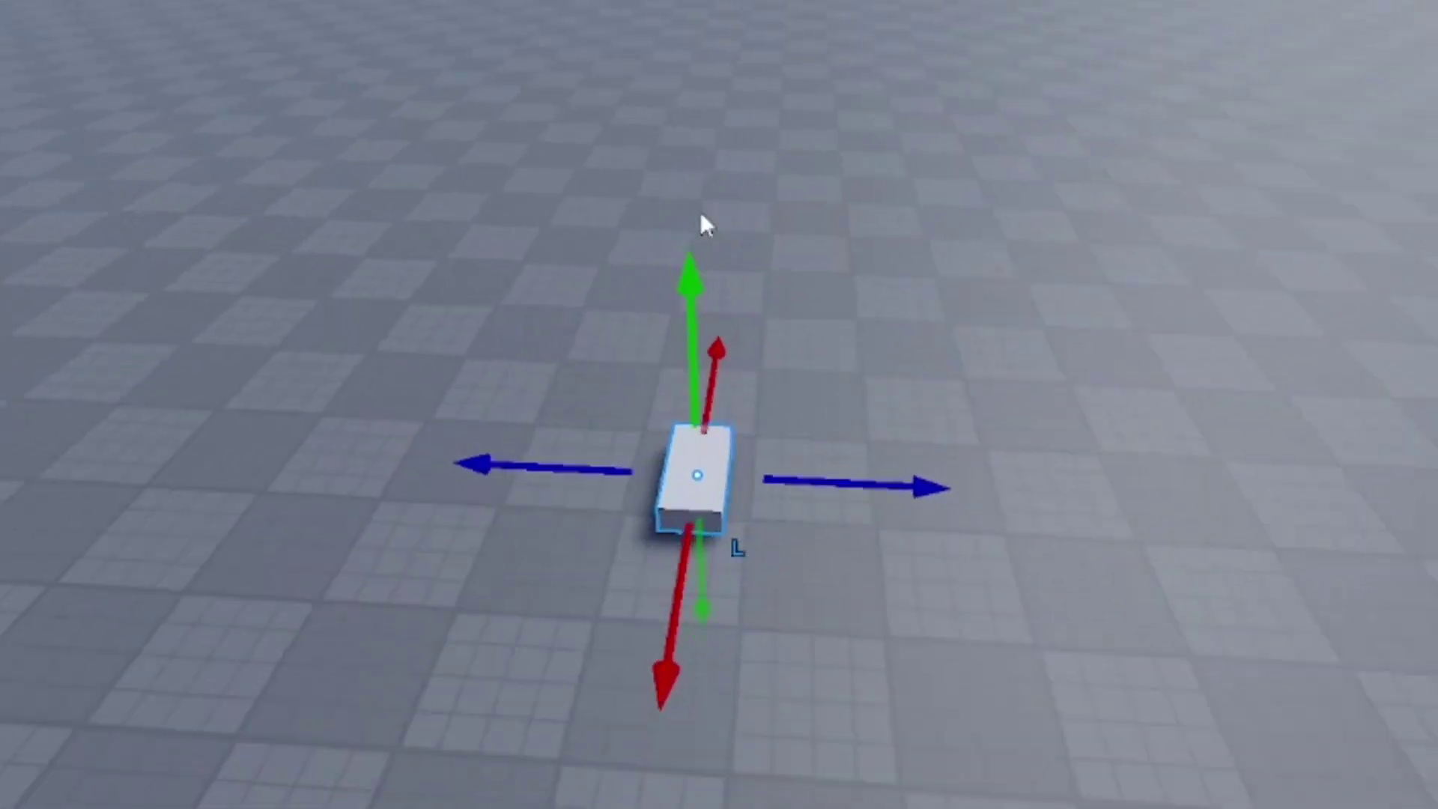
- Raise the block straight up so it floats above the baseplate
{"action": "left_click_drag", "start_coordinate": [681, 310], "coordinate": [681, 310]}
{"action": "right_click_drag", "start_coordinate": [680, 310], "coordinate": [681, 310]}
{"action": "left_click_drag", "start_coordinate": [681, 310], "coordinate": [681, 310]}
{"action": "left_click", "coordinate": [790, 437]}
{"action": "right_click_drag", "start_coordinate": [786, 441], "coordinate": [785, 440]}
{"action": "key", "text": "s"}
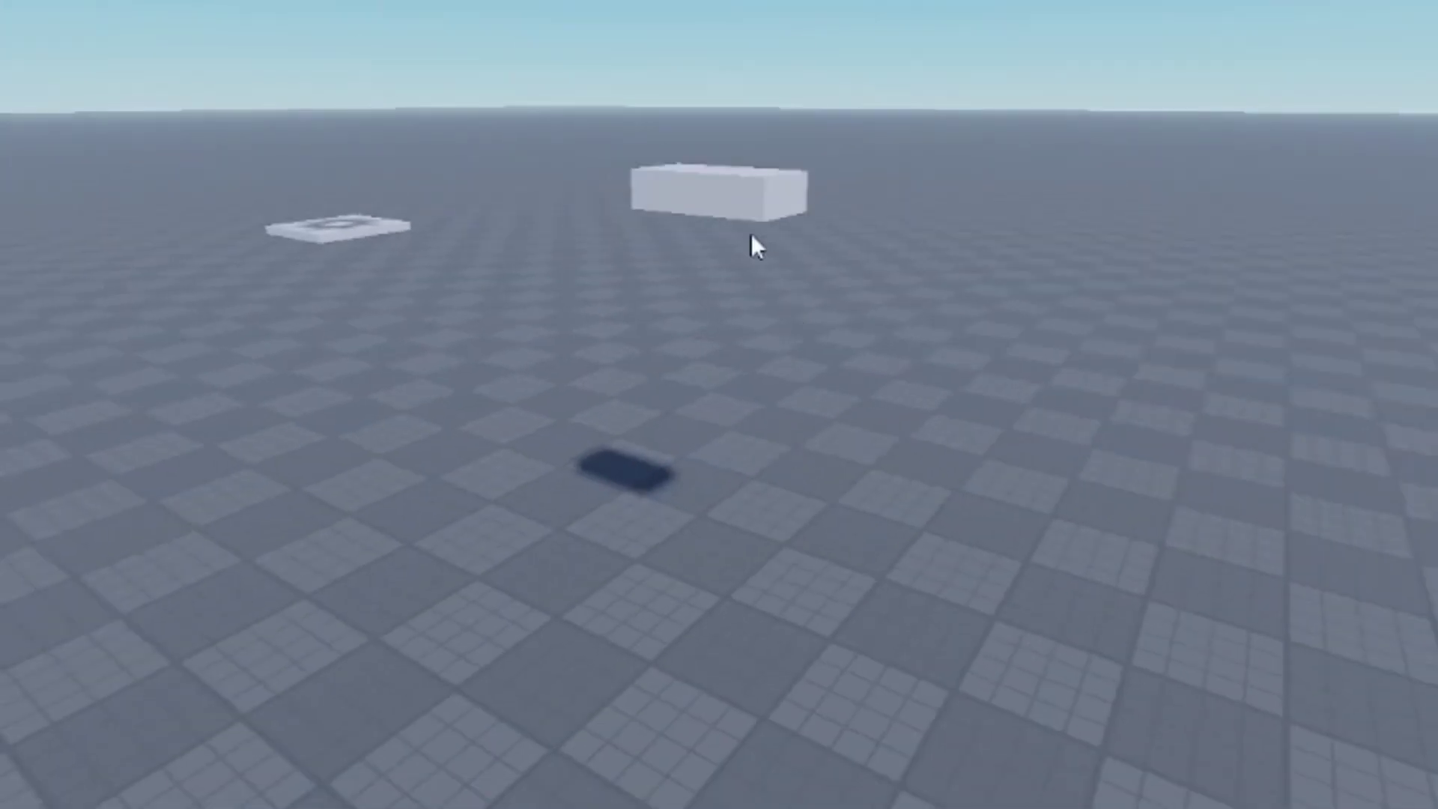
- Anchor the floating block so it holds its position in the air
{"action": "left_click", "coordinate": [742, 193]}
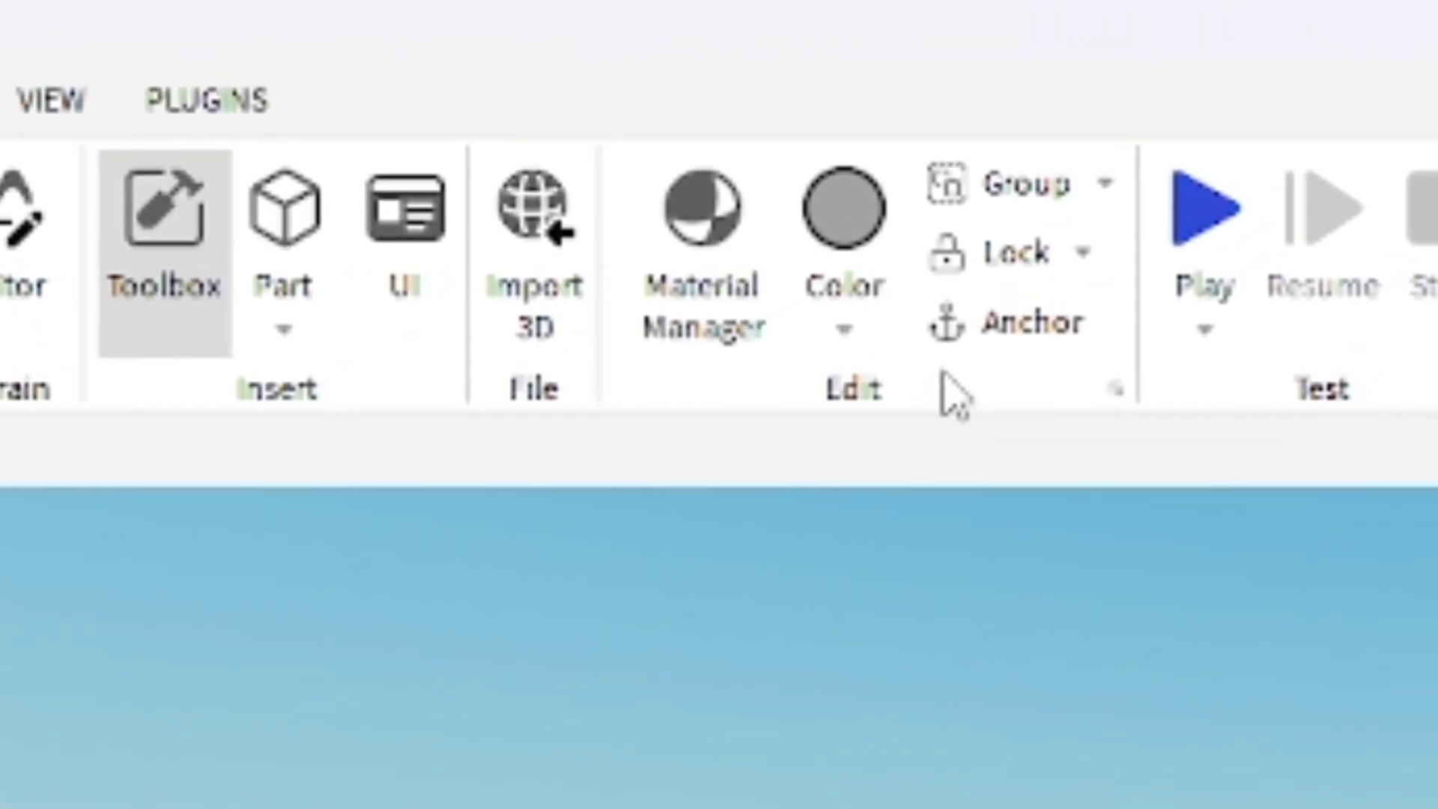
{"action": "left_click", "coordinate": [988, 330]}
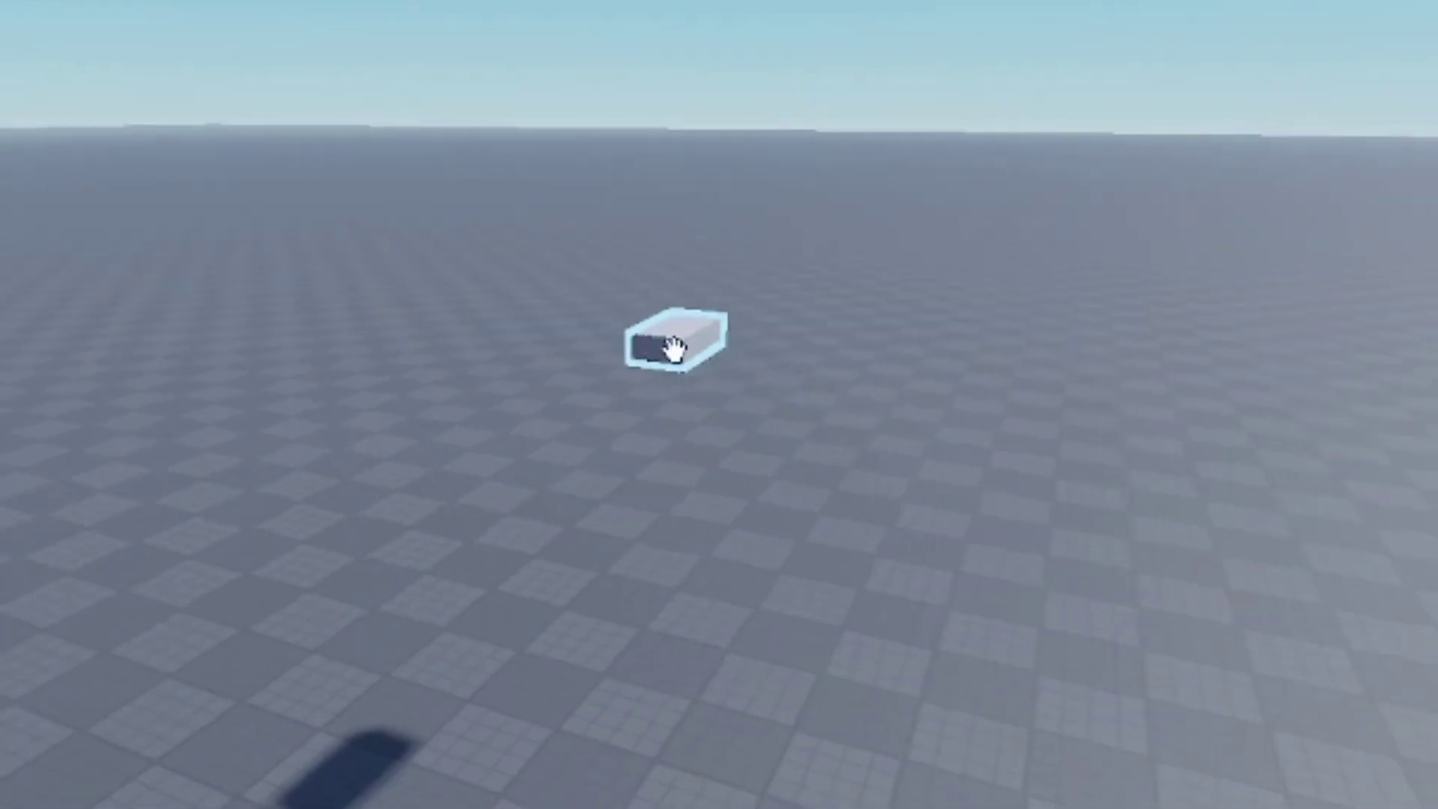
{"action": "right_click_drag", "start_coordinate": [686, 412], "coordinate": [609, 416]}
{"action": "key", "text": "w"}
{"action": "left_click", "coordinate": [629, 304]}
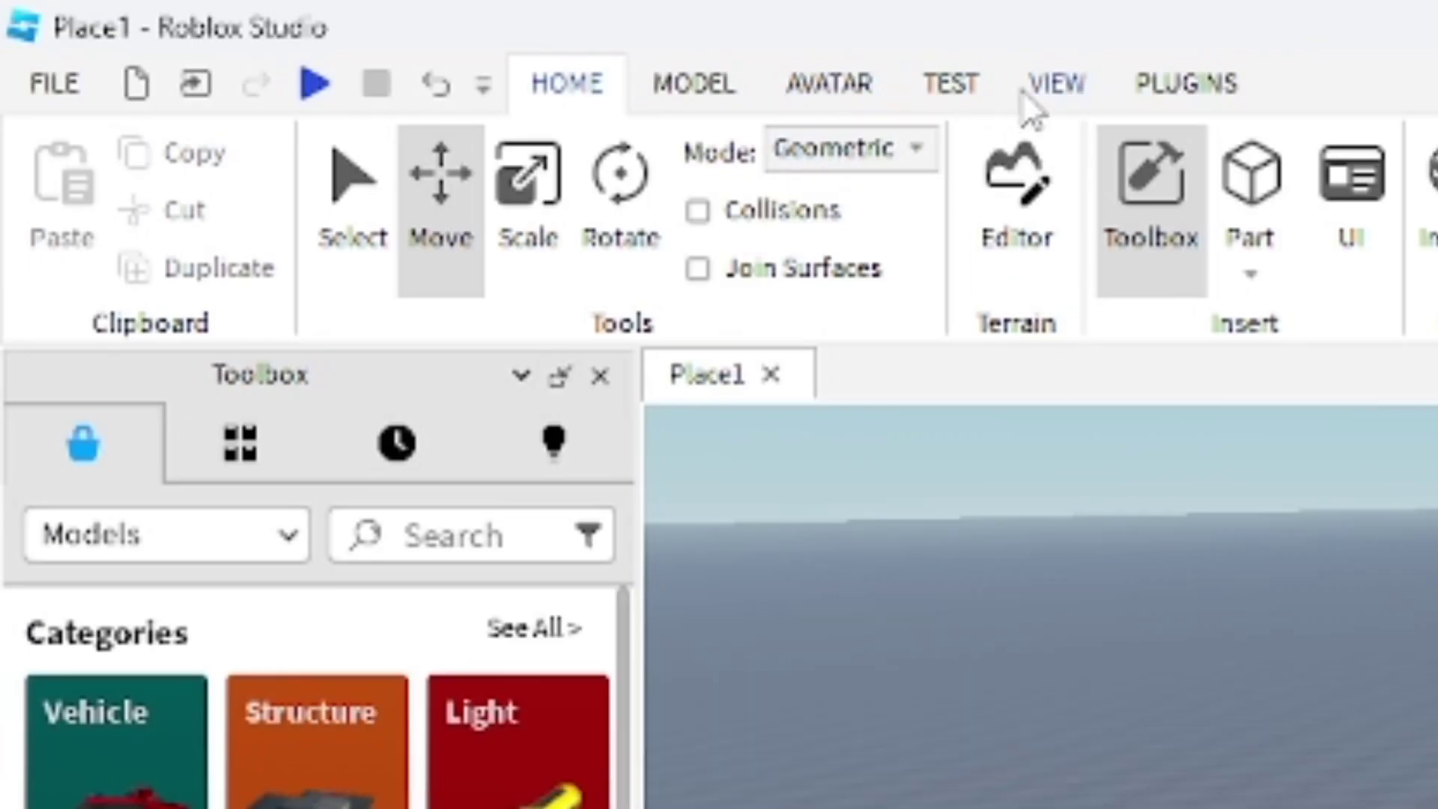
- Show the Explorer and Properties windows
{"action": "left_click", "coordinate": [1056, 82]}
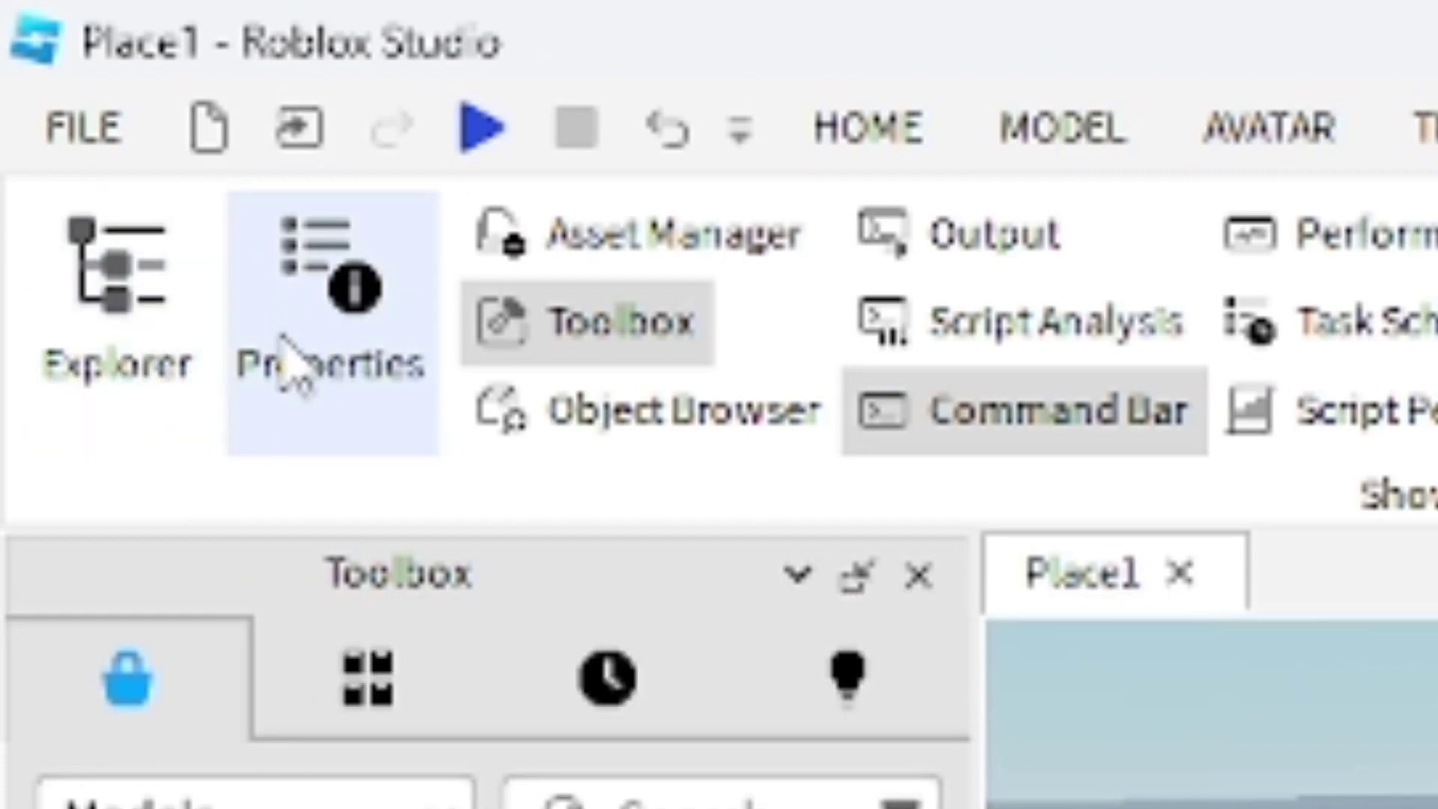
{"action": "left_click", "coordinate": [97, 322]}
{"action": "left_click", "coordinate": [351, 296]}
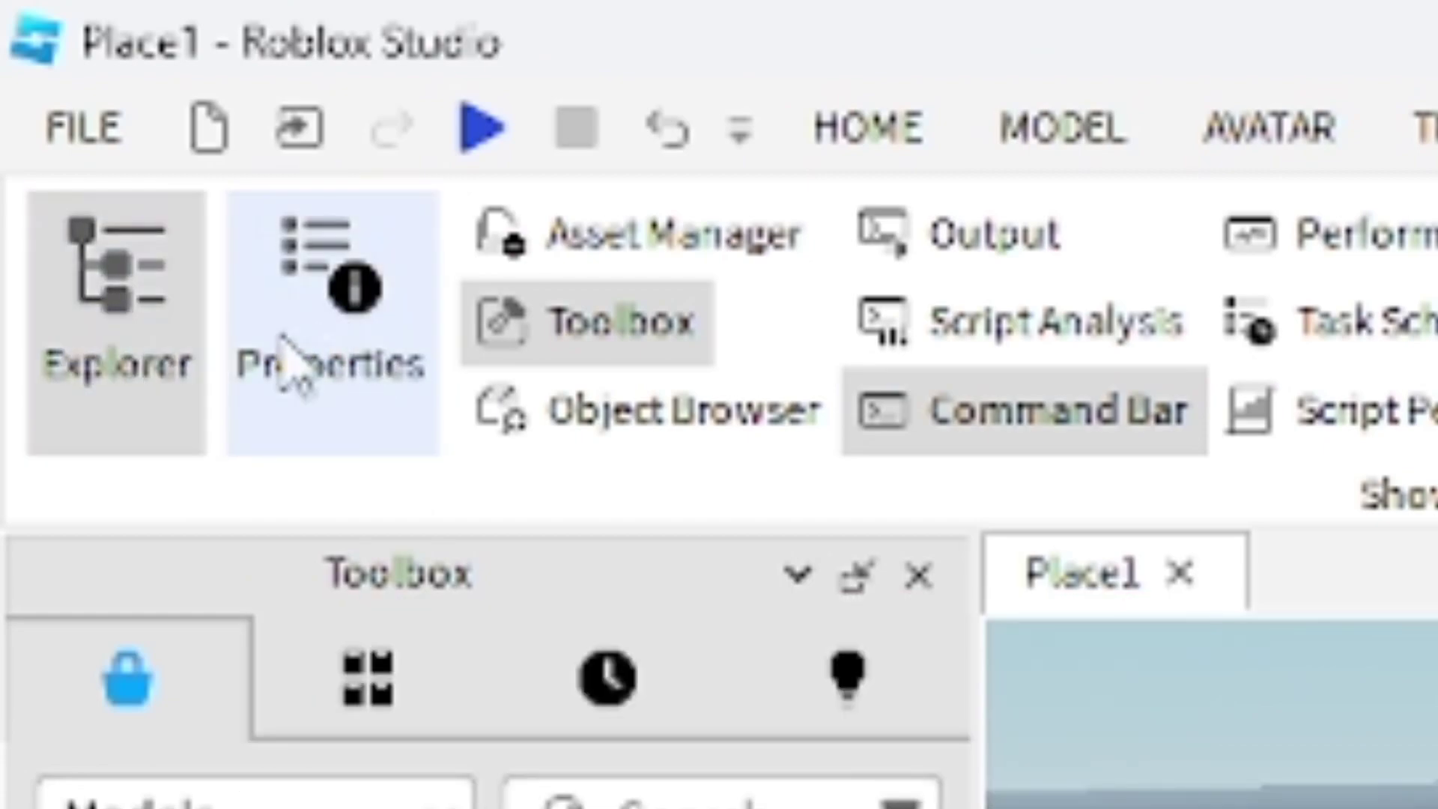
{"action": "left_click", "coordinate": [573, 341]}
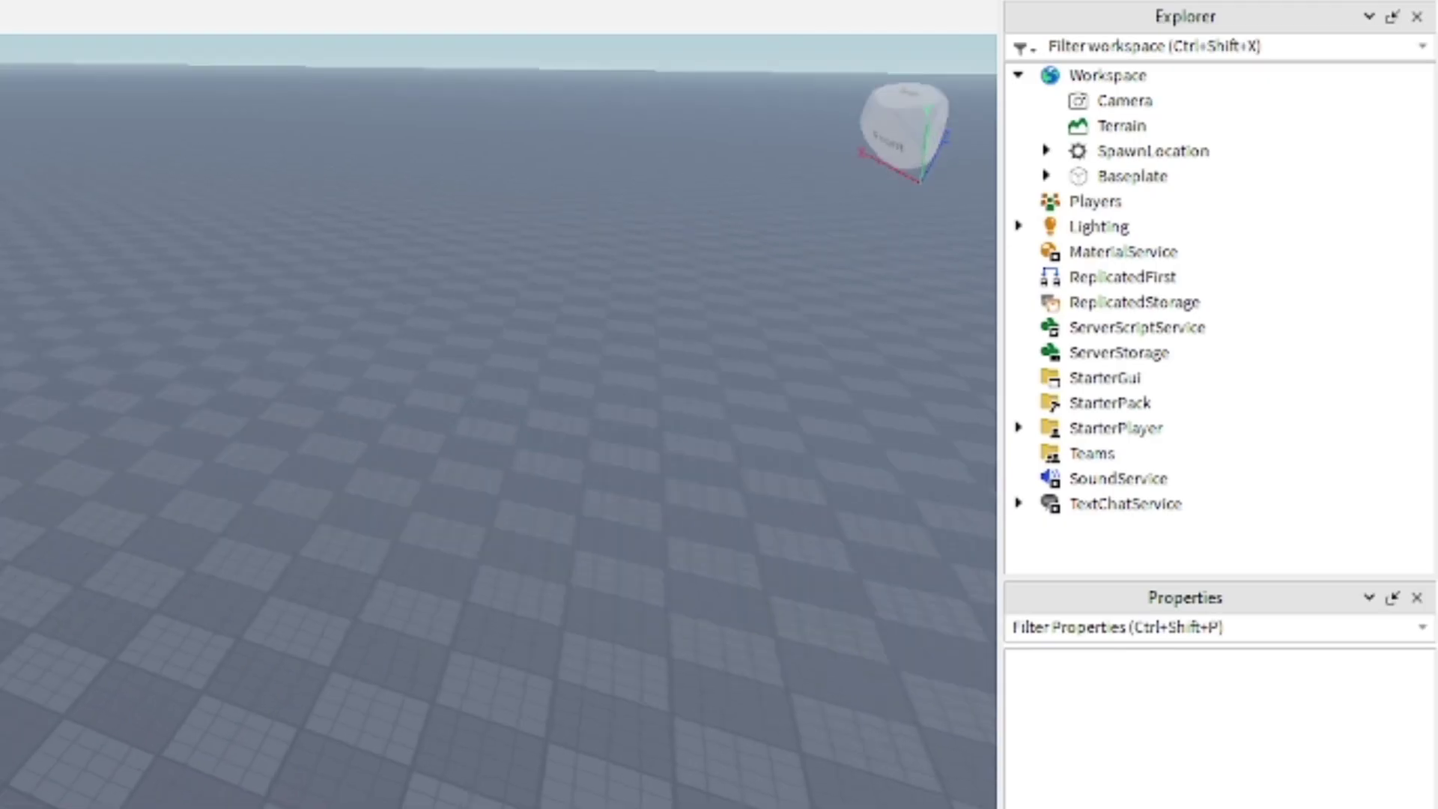
- Insert the R6 Dummy and the Aesthetic sky from the marketplace models
{"action": "right_click_drag", "start_coordinate": [525, 404], "coordinate": [359, 430]}
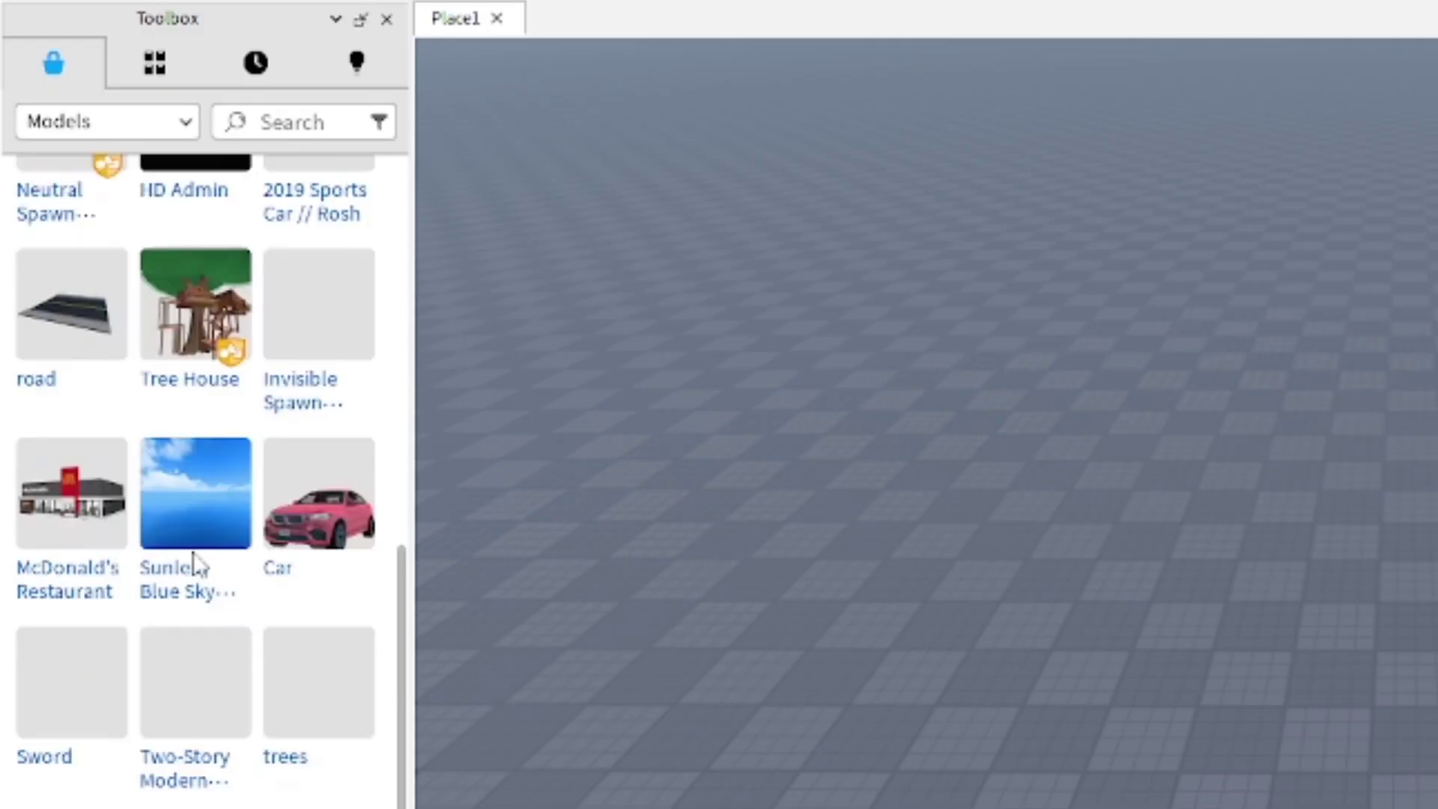
{"action": "scroll", "coordinate": [196, 534], "scroll_direction": "down", "scroll_amount": 5}
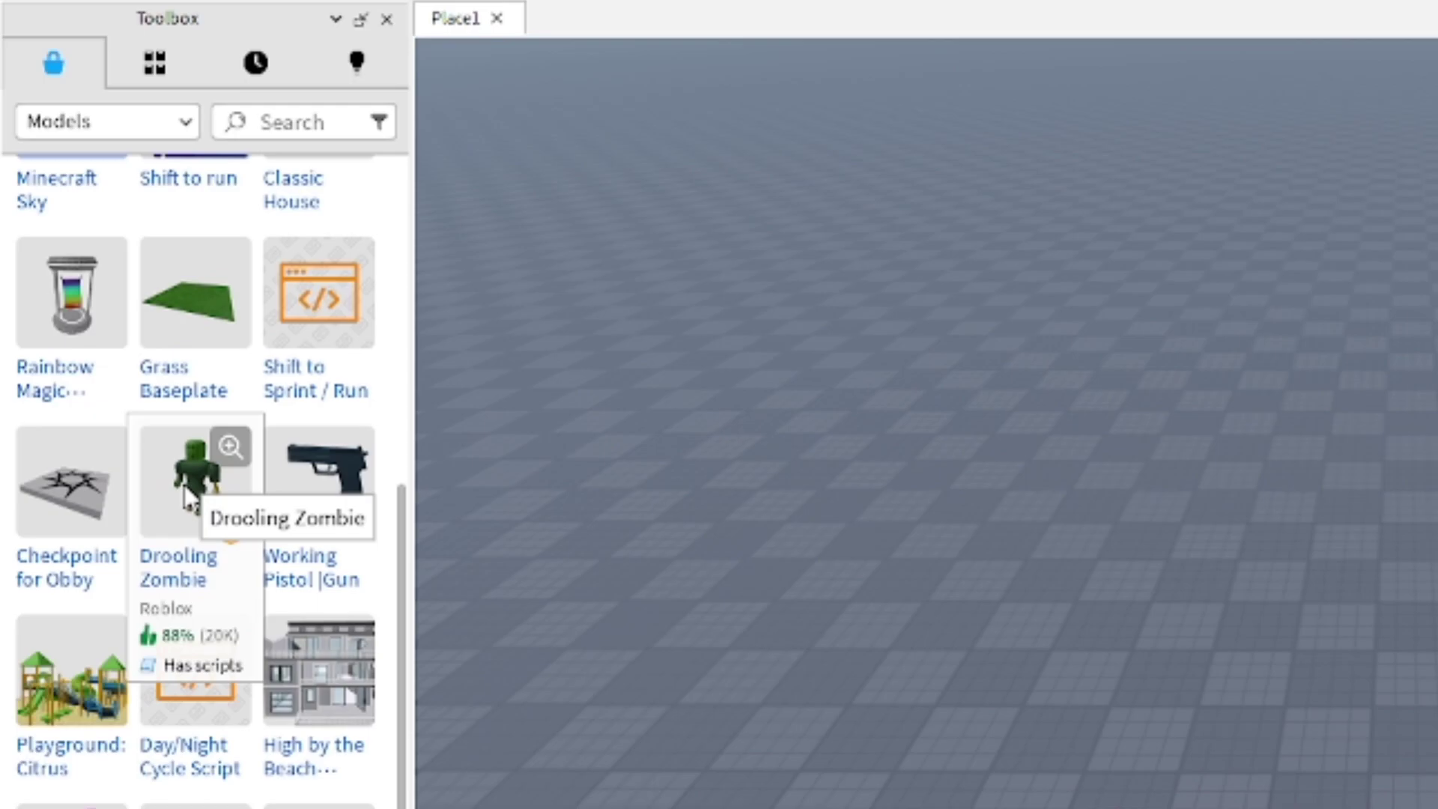
{"action": "scroll", "coordinate": [277, 584], "scroll_direction": "down", "scroll_amount": 3}
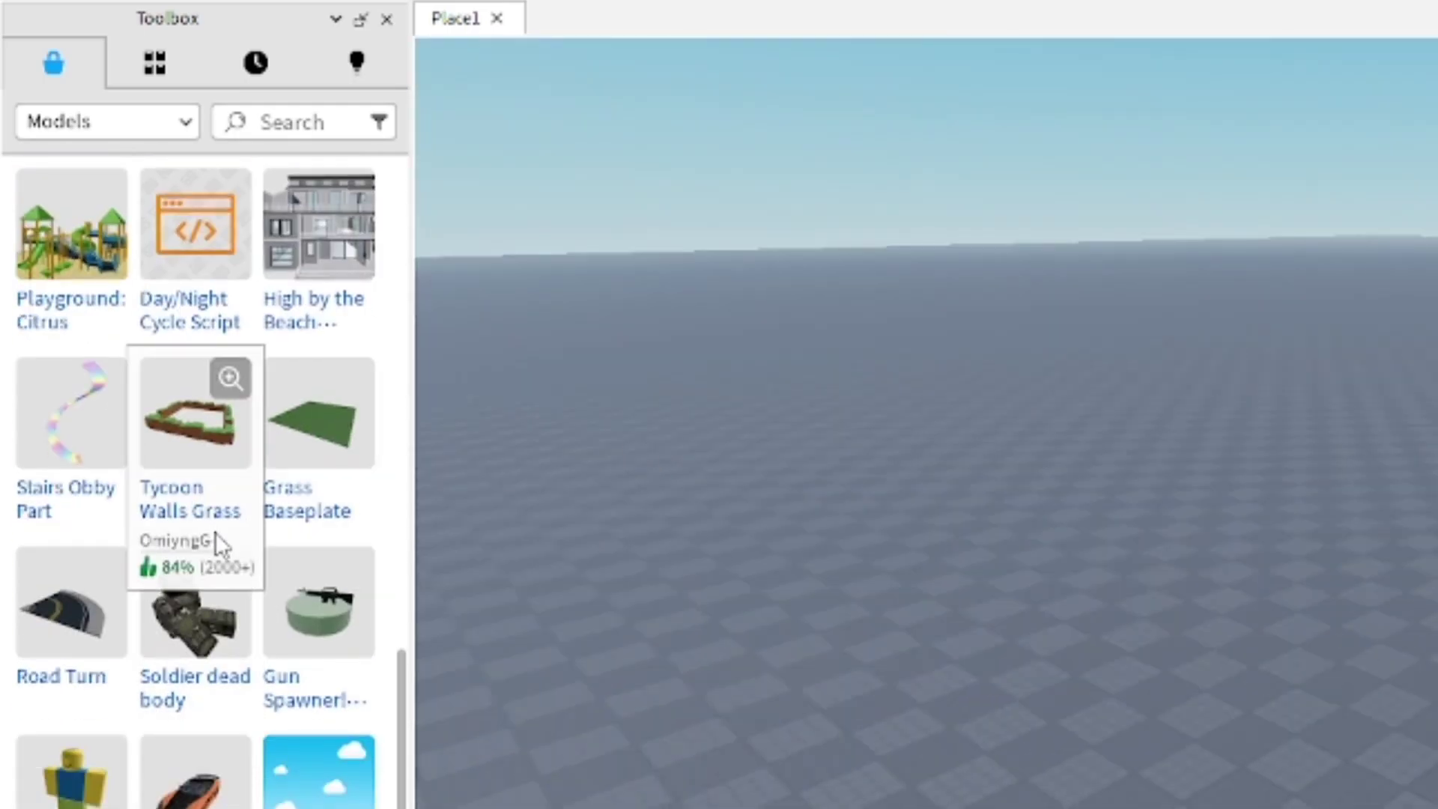
{"action": "right_click_drag", "start_coordinate": [776, 755], "coordinate": [777, 742]}
{"action": "scroll", "coordinate": [322, 764], "scroll_direction": "down", "scroll_amount": 3}
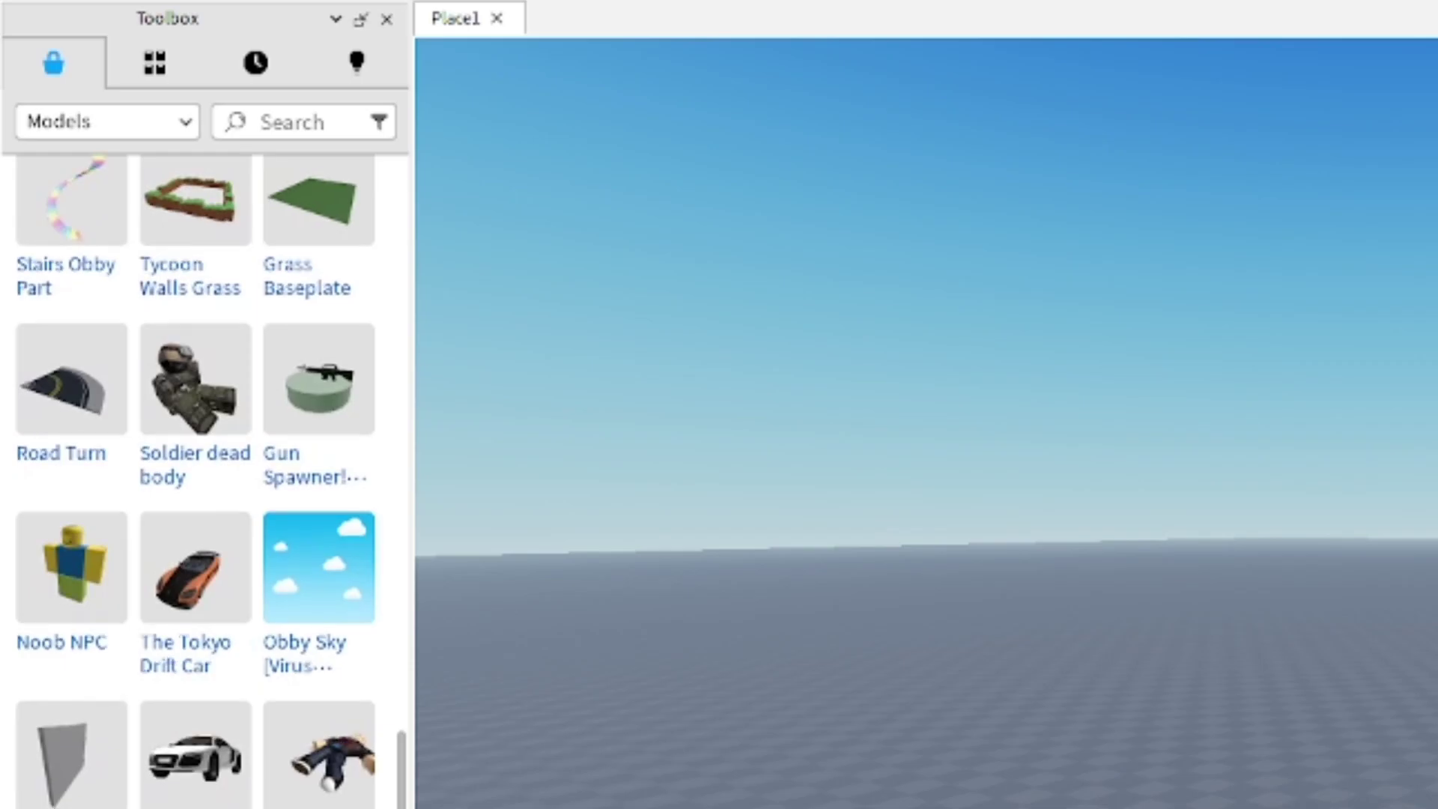
{"action": "scroll", "coordinate": [211, 779], "scroll_direction": "down", "scroll_amount": 3}
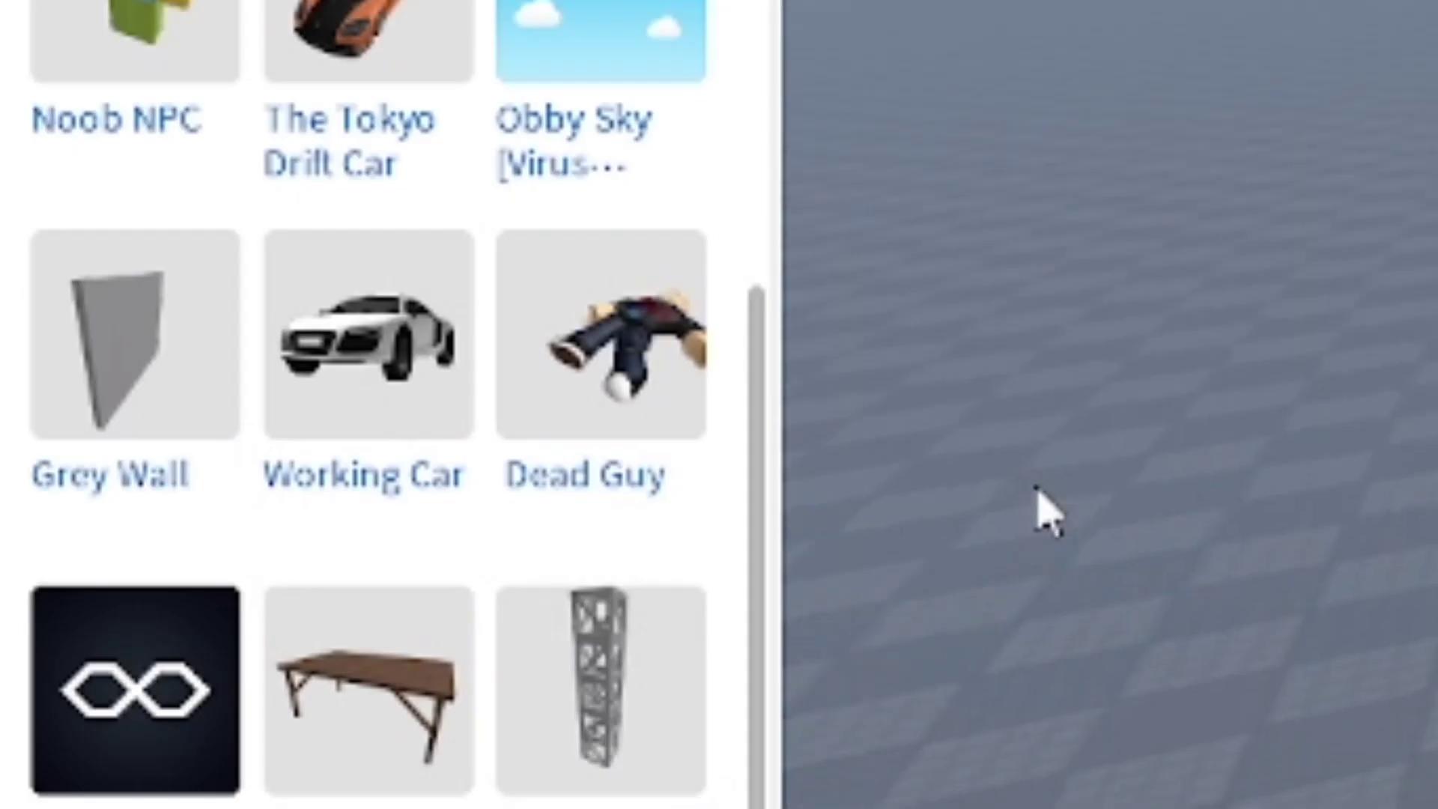
{"action": "scroll", "coordinate": [260, 602], "scroll_direction": "down", "scroll_amount": 3}
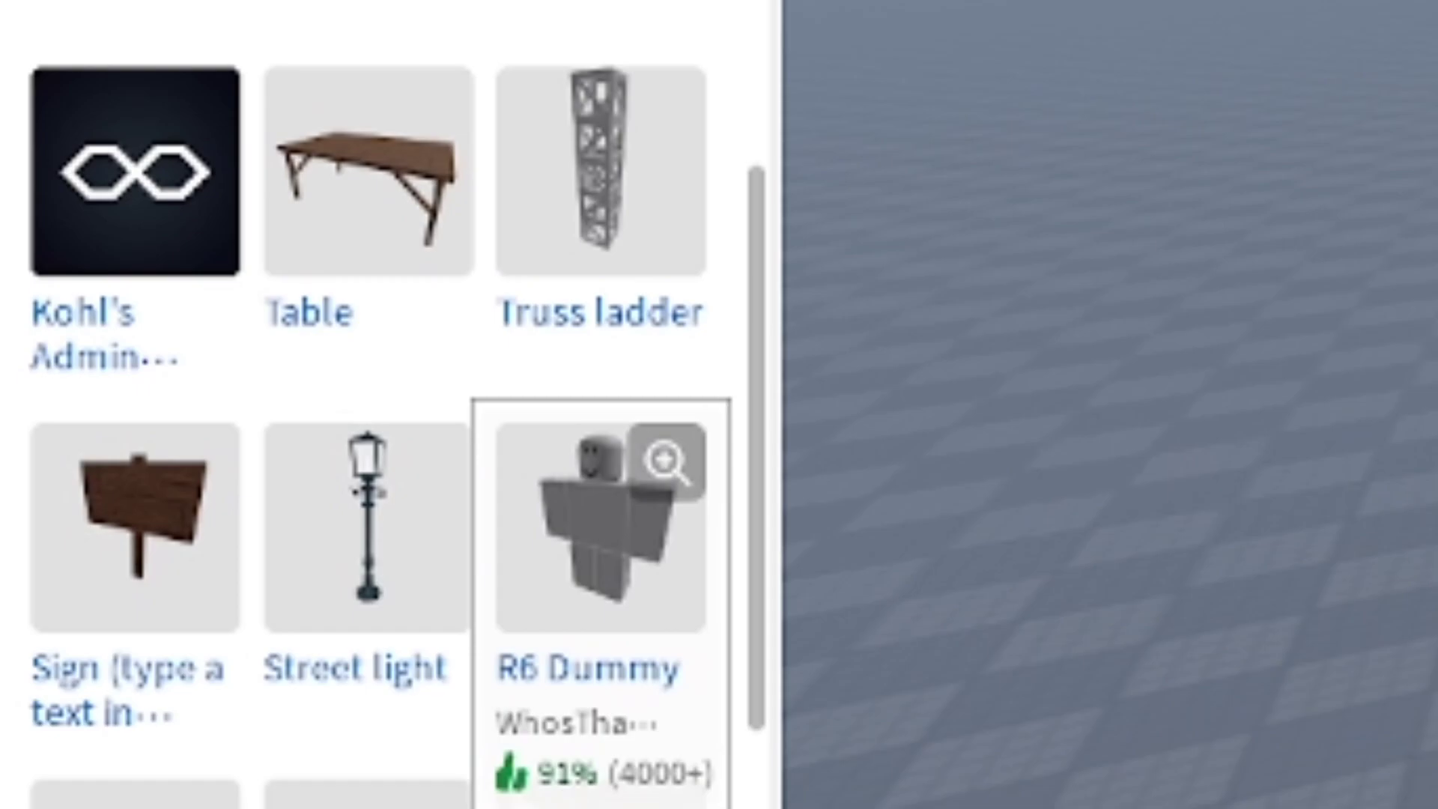
{"action": "left_click_drag", "start_coordinate": [602, 529], "coordinate": [929, 573]}
{"action": "left_click", "coordinate": [559, 478]}
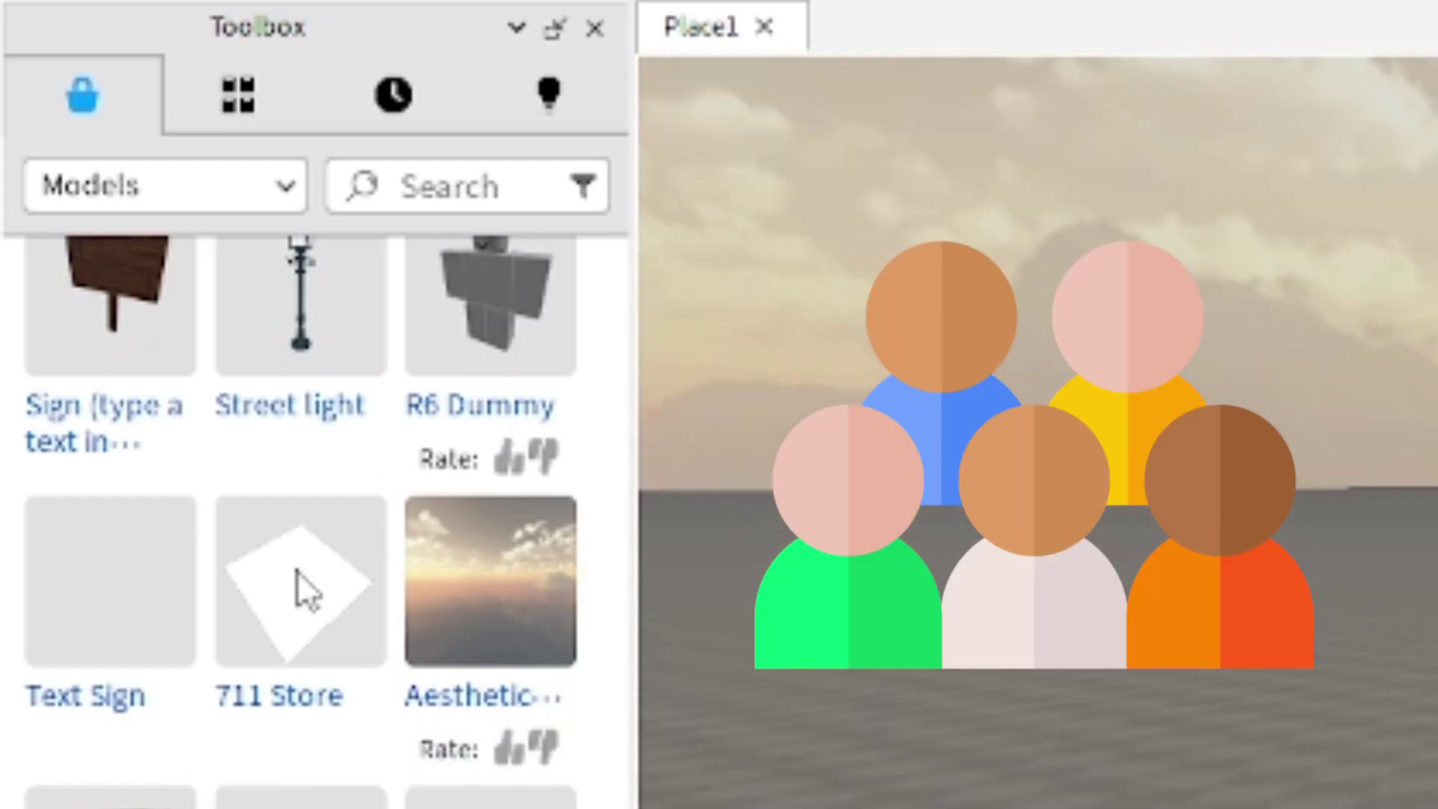
- Look through more marketplace models and the list of available asset types
{"action": "scroll", "coordinate": [298, 571], "scroll_direction": "down", "scroll_amount": 5}
{"action": "scroll", "coordinate": [193, 529], "scroll_direction": "up", "scroll_amount": 2}
{"action": "left_click", "coordinate": [144, 196]}
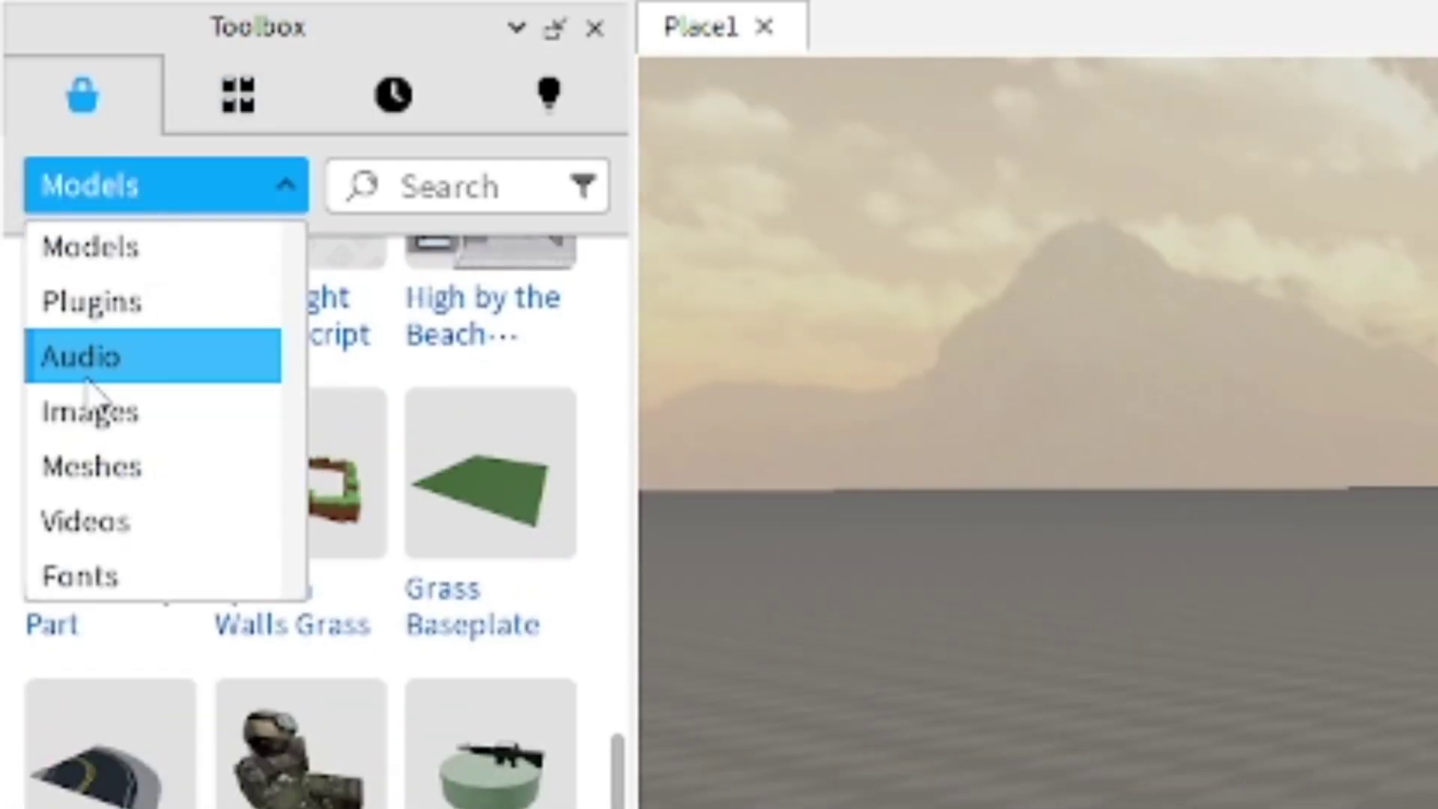
{"action": "left_click", "coordinate": [186, 193]}
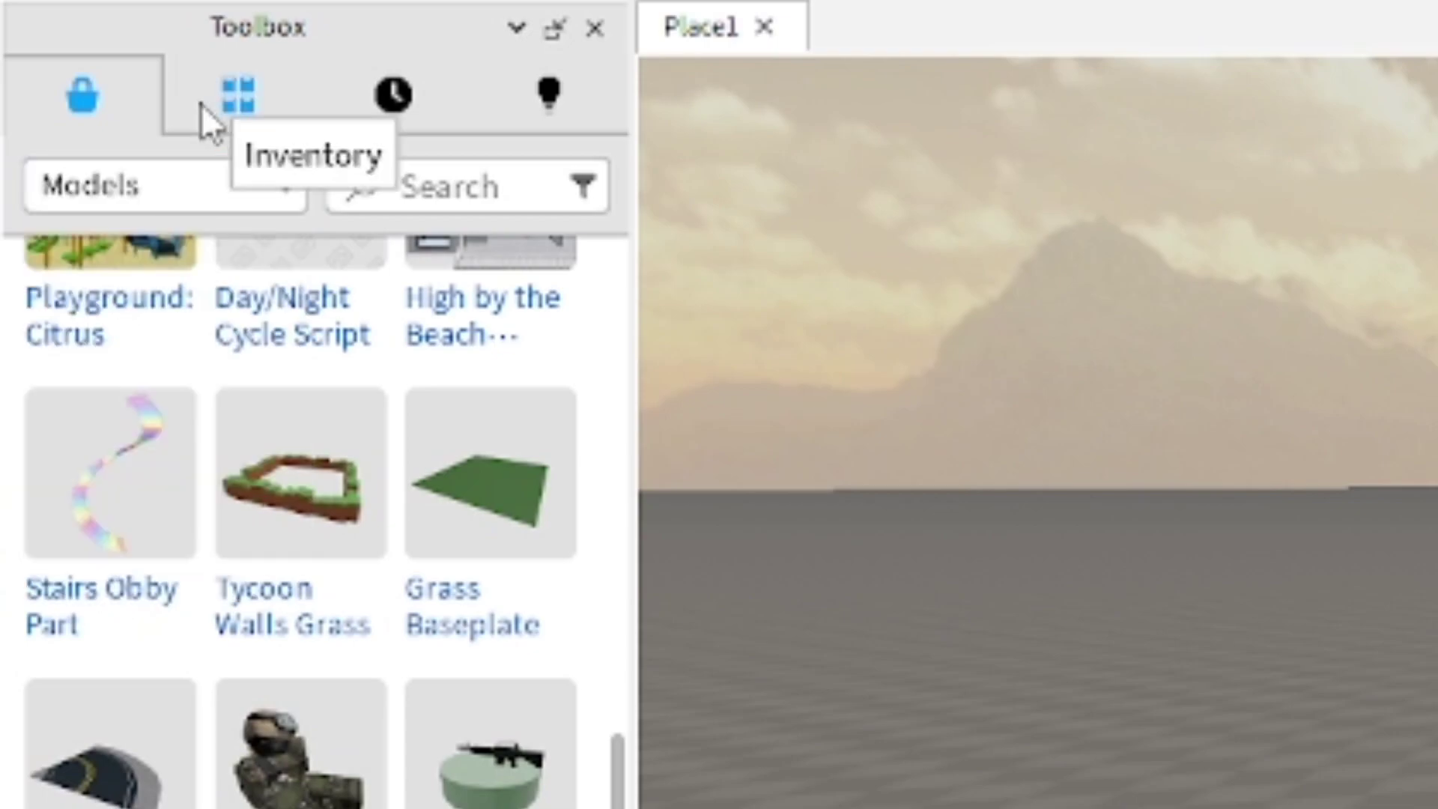
- Review the inventory models, the recently used models and the own creations with their asset types
{"action": "left_click", "coordinate": [210, 123]}
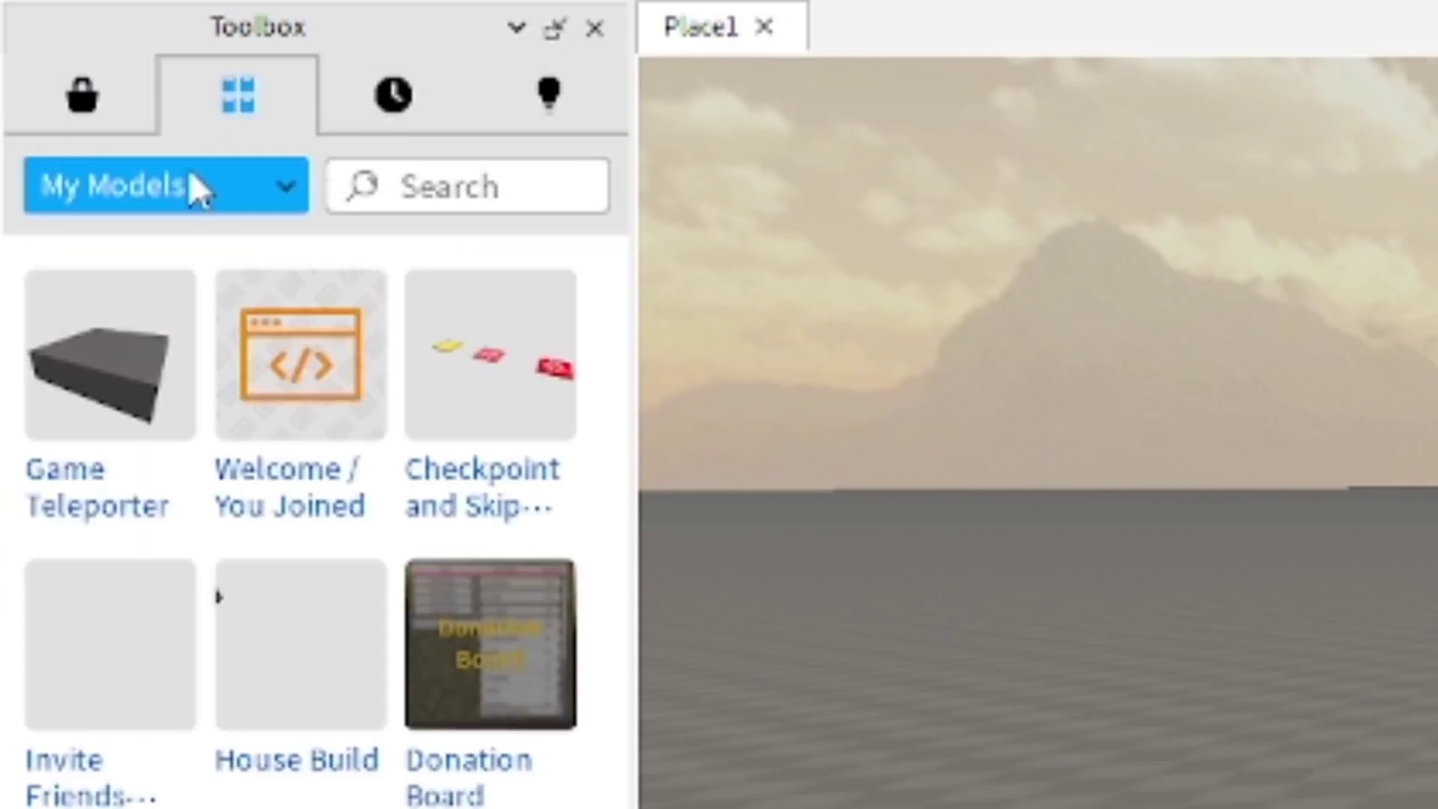
{"action": "left_click", "coordinate": [388, 101]}
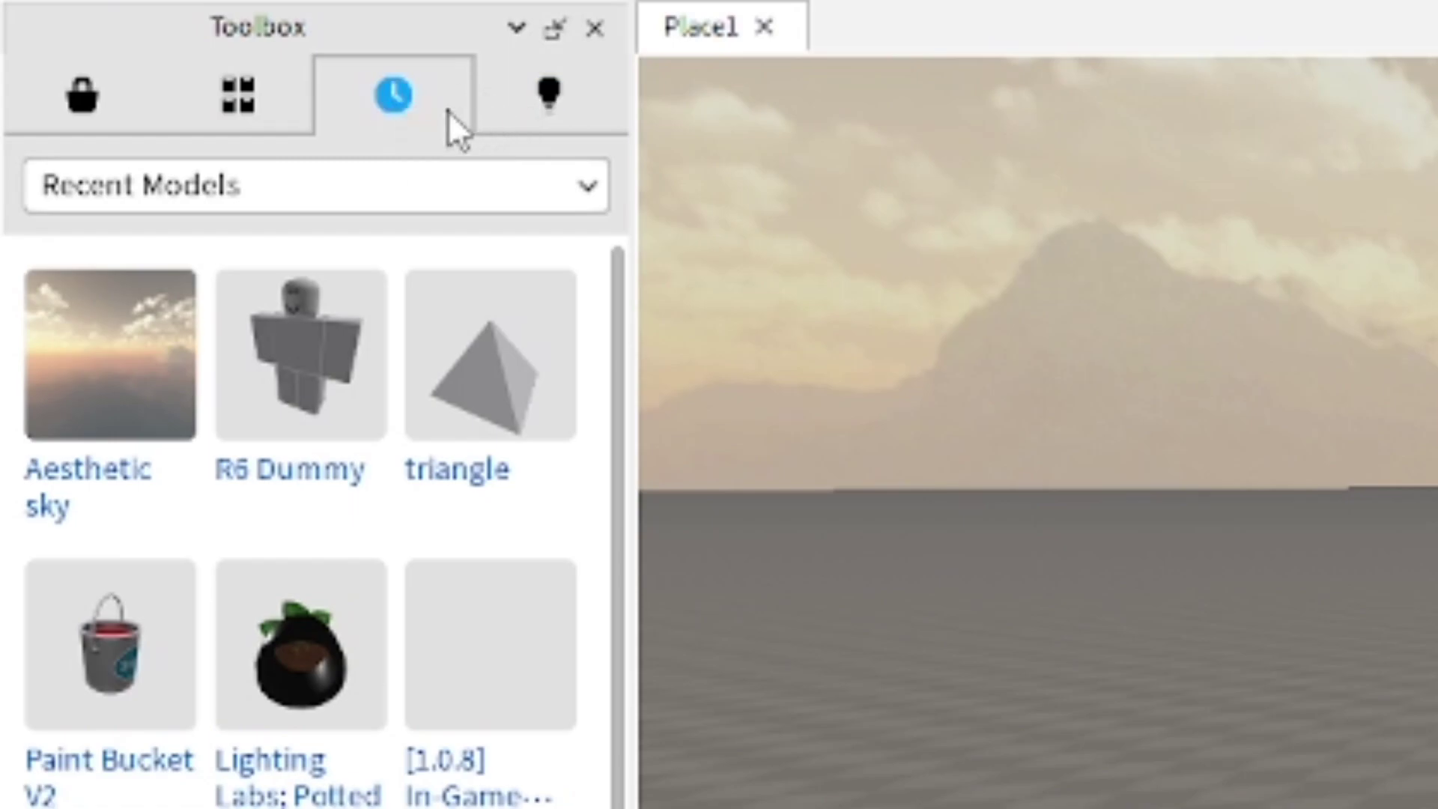
{"action": "left_click", "coordinate": [558, 101]}
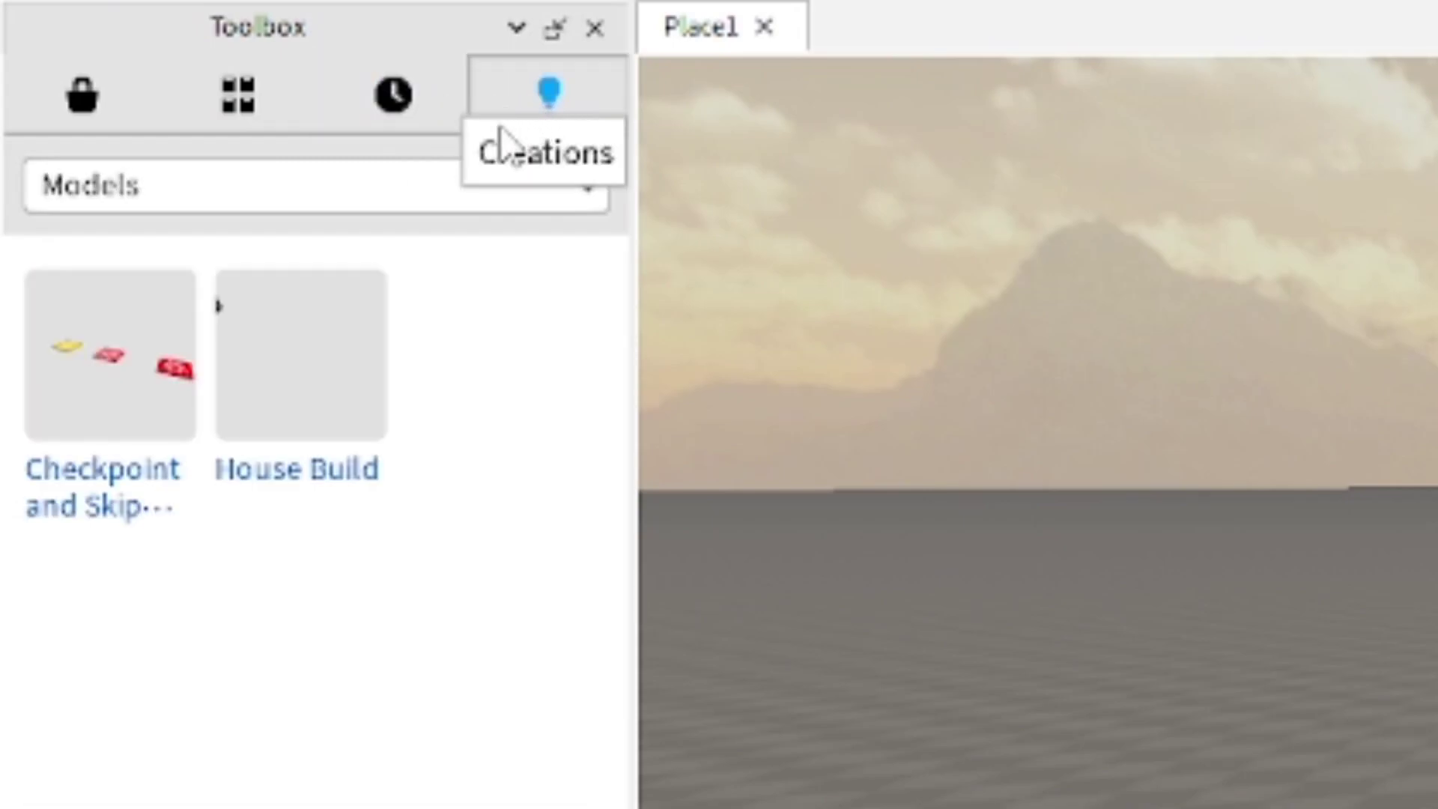
{"action": "left_click", "coordinate": [289, 198]}
{"action": "left_click", "coordinate": [284, 199]}
{"action": "left_click", "coordinate": [235, 200]}
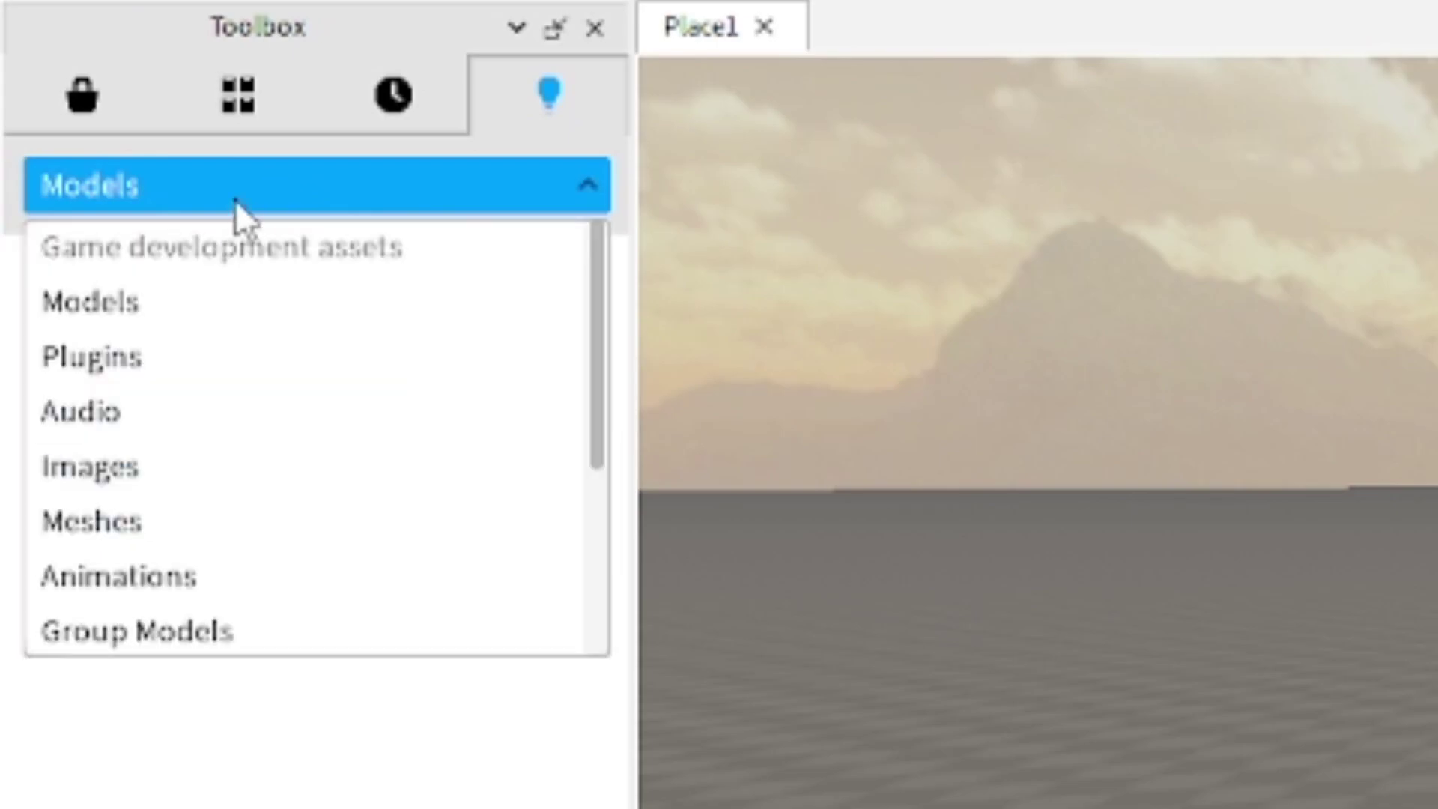
- Check the asset types offered for the inventory and recent items, and return to the marketplace models
{"action": "left_click", "coordinate": [257, 97]}
{"action": "left_click", "coordinate": [184, 183]}
{"action": "scroll", "coordinate": [187, 417], "scroll_direction": "down", "scroll_amount": 1}
{"action": "left_click", "coordinate": [135, 185]}
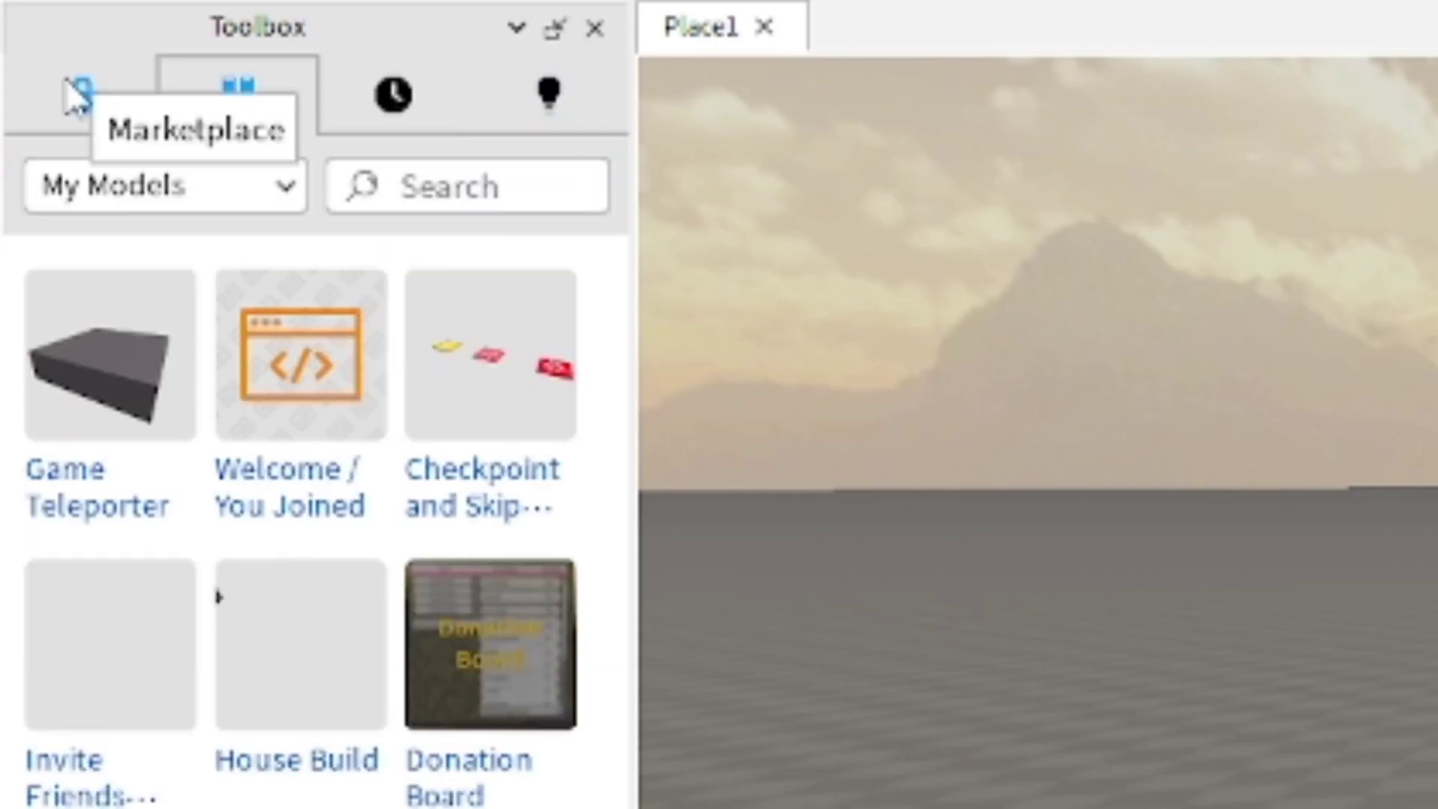
{"action": "left_click", "coordinate": [389, 98]}
{"action": "left_click", "coordinate": [239, 196]}
{"action": "left_click", "coordinate": [105, 111]}
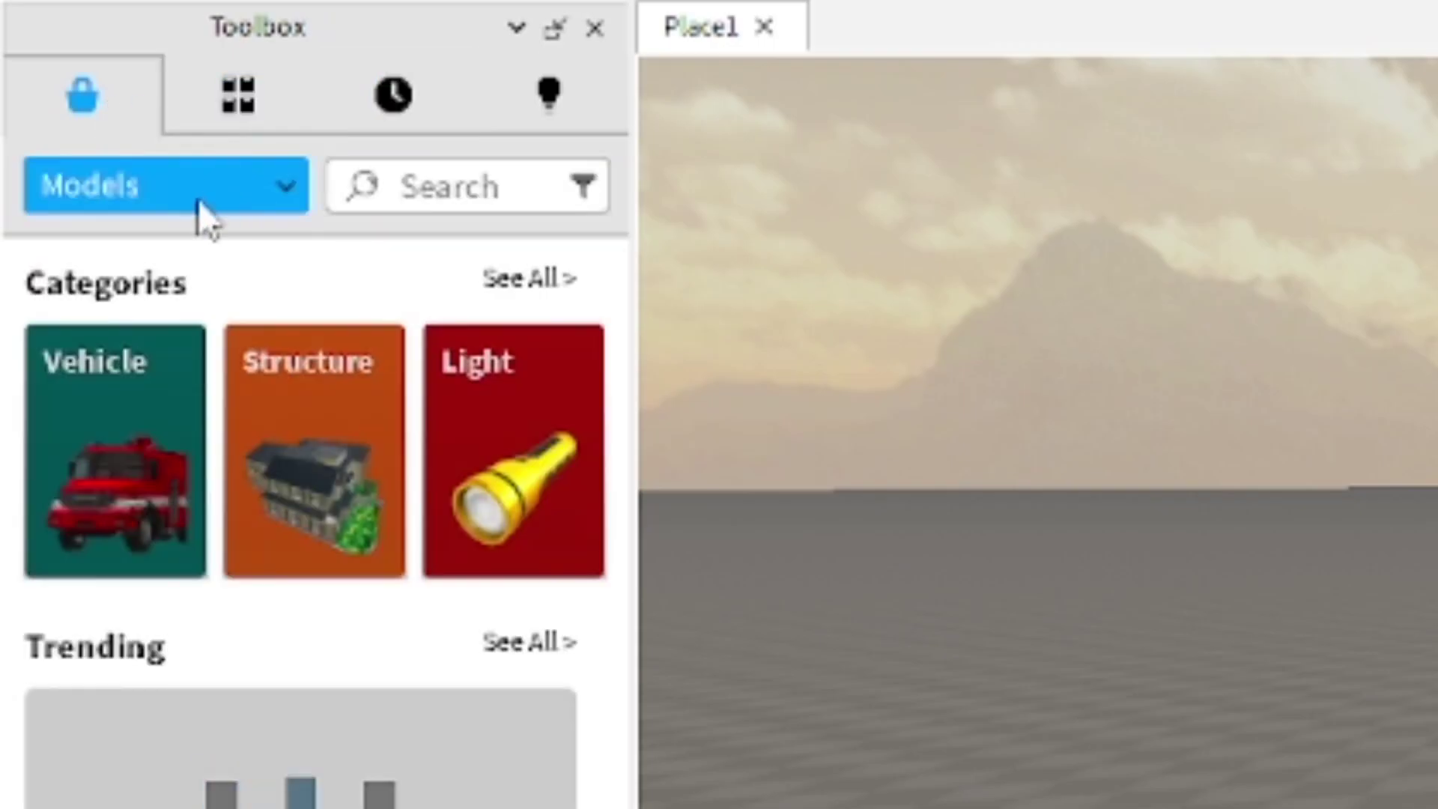
{"action": "left_click", "coordinate": [187, 188]}
{"action": "left_click", "coordinate": [184, 259]}
- Find the Dummy in the workspace hierarchy and focus the camera on it
{"action": "right_click_drag", "start_coordinate": [1104, 322], "coordinate": [1112, 343]}
{"action": "right_click_drag", "start_coordinate": [1112, 344], "coordinate": [1112, 343]}
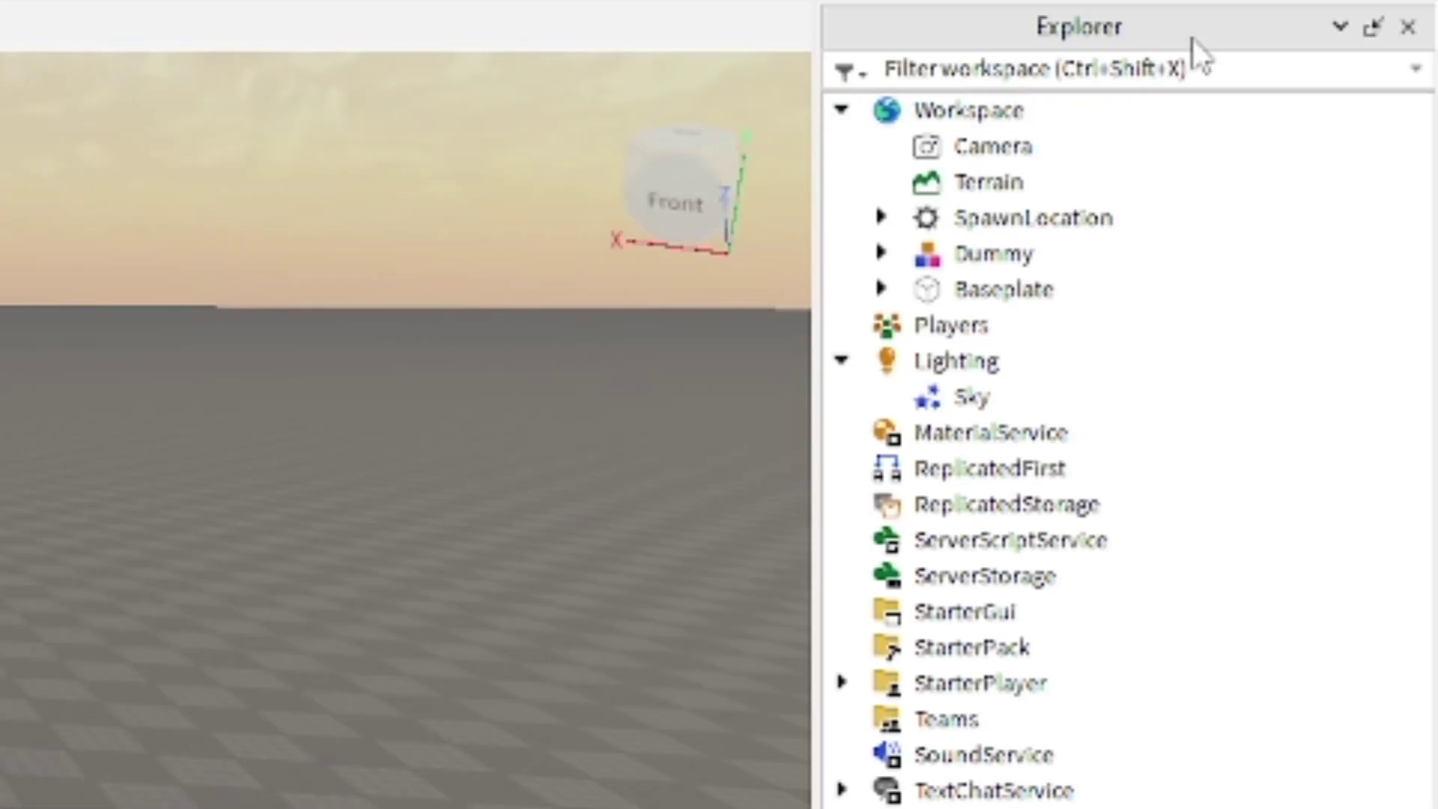
{"action": "right_click_drag", "start_coordinate": [122, 282], "coordinate": [141, 282]}
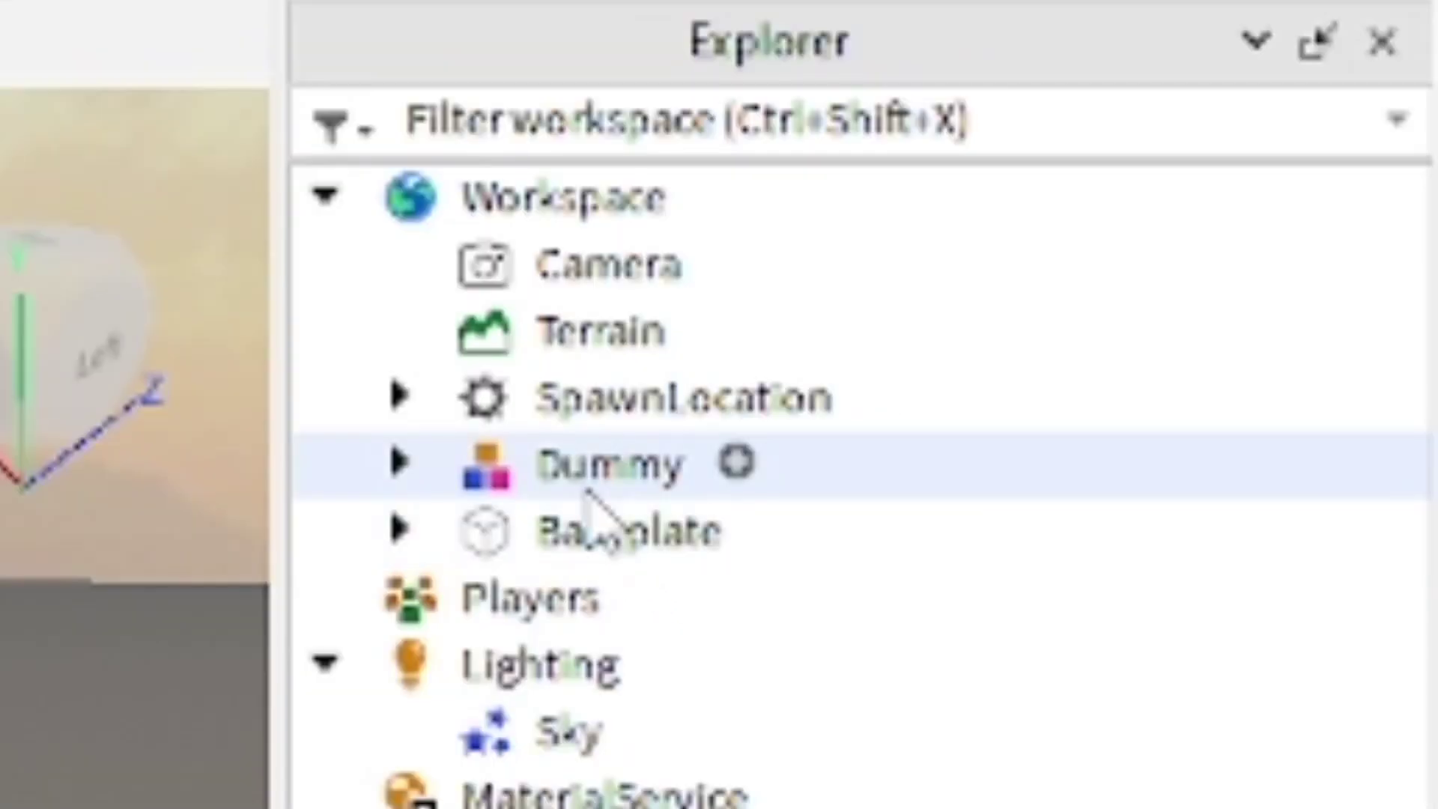
{"action": "left_click", "coordinate": [965, 254]}
{"action": "key", "text": "f"}
{"action": "left_click_drag", "start_coordinate": [846, 324], "coordinate": [756, 388]}
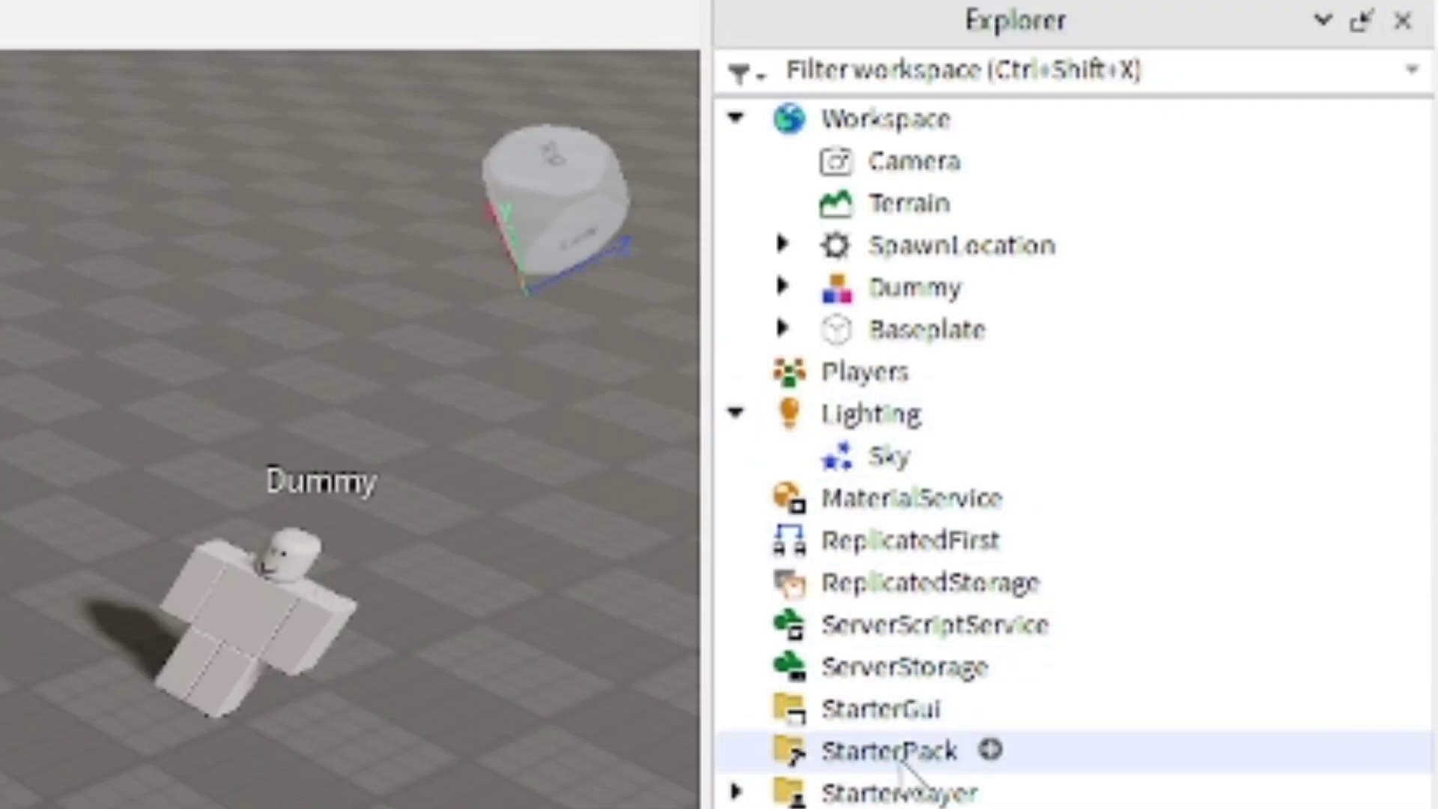
- Search the marketplace for "bloxy cola" and insert Bloxy Cola [Classic], accepting its included script
{"action": "left_click", "coordinate": [904, 752]}
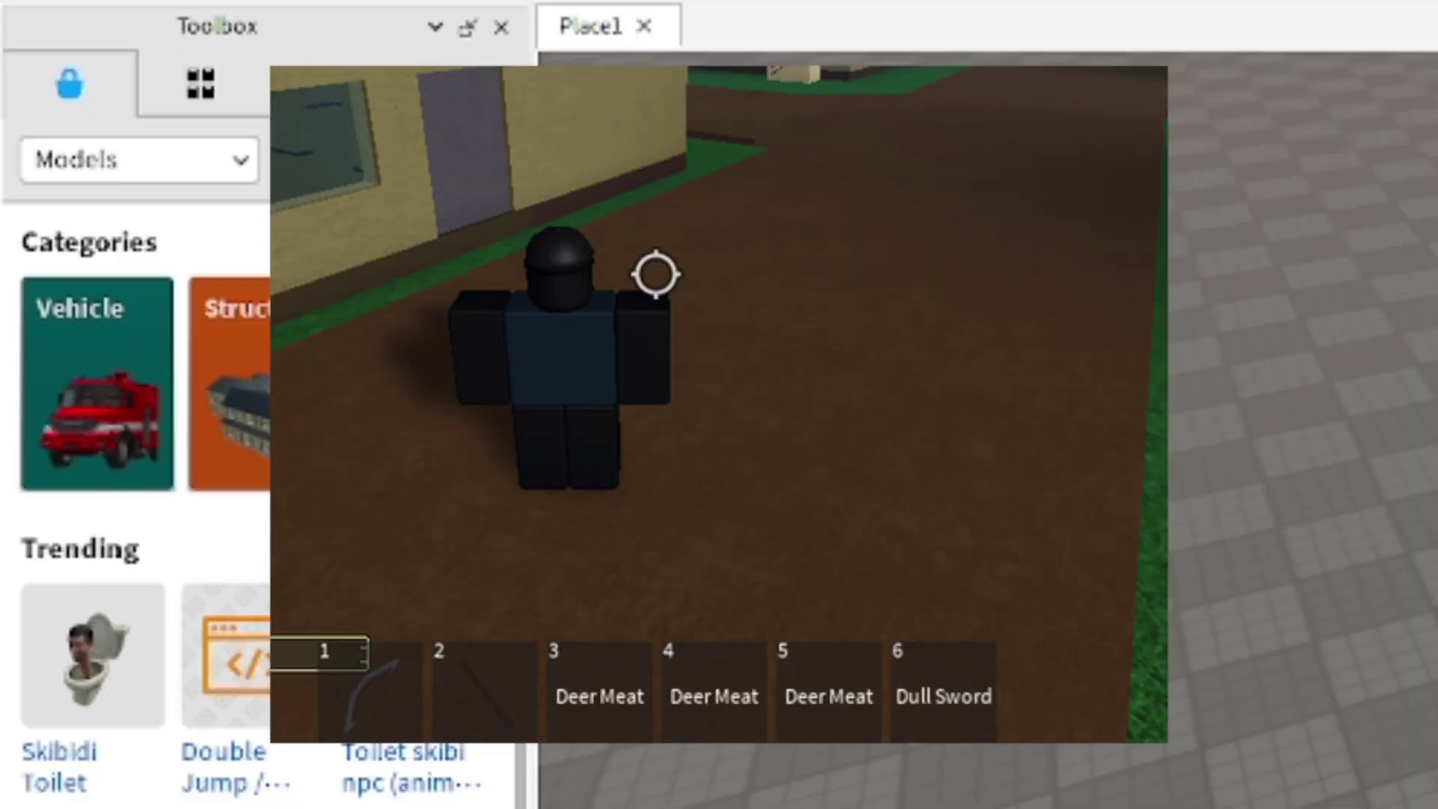
{"action": "left_click", "coordinate": [417, 171]}
{"action": "type", "text": "bloxy cola"}
{"action": "key", "text": "Return"}
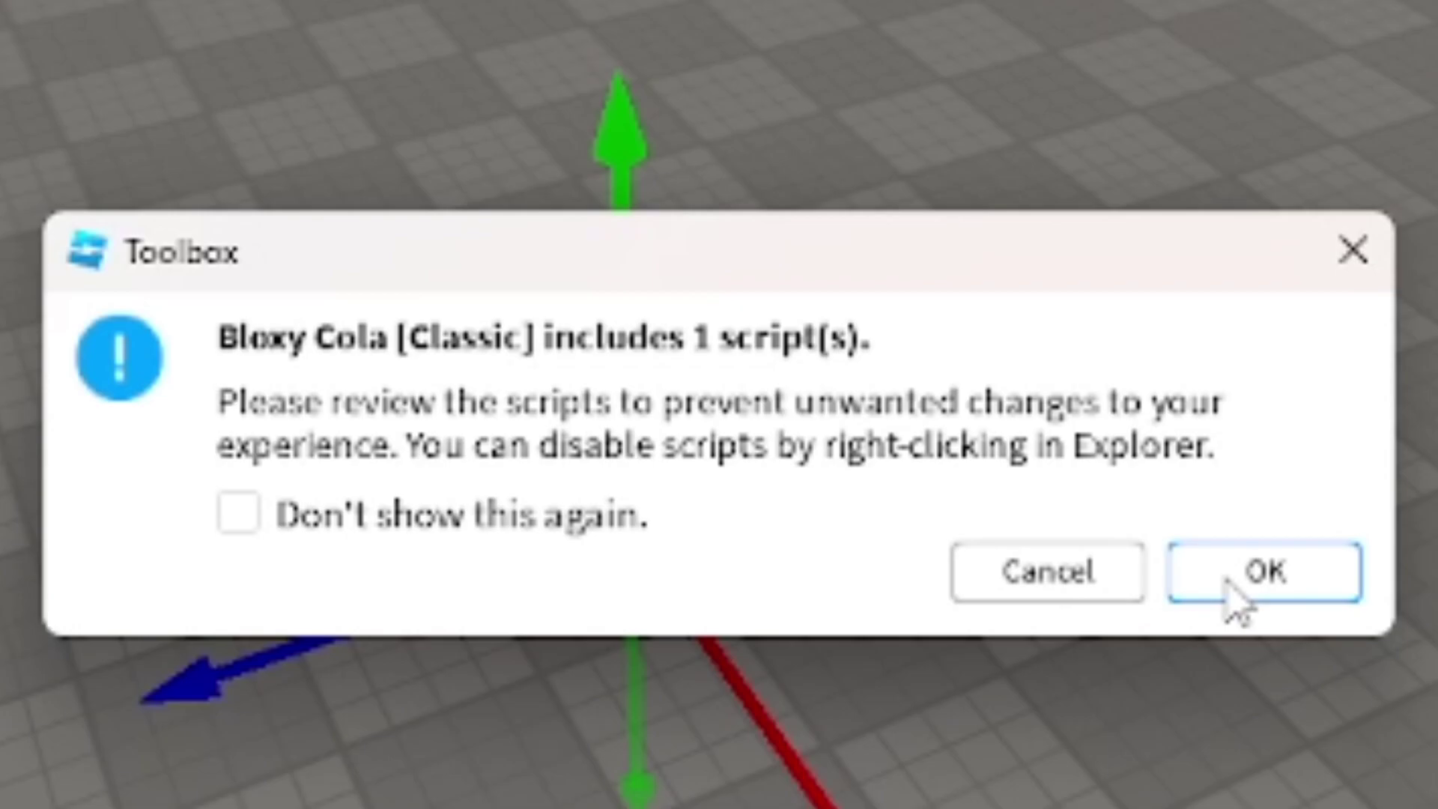
{"action": "left_click", "coordinate": [1275, 586]}
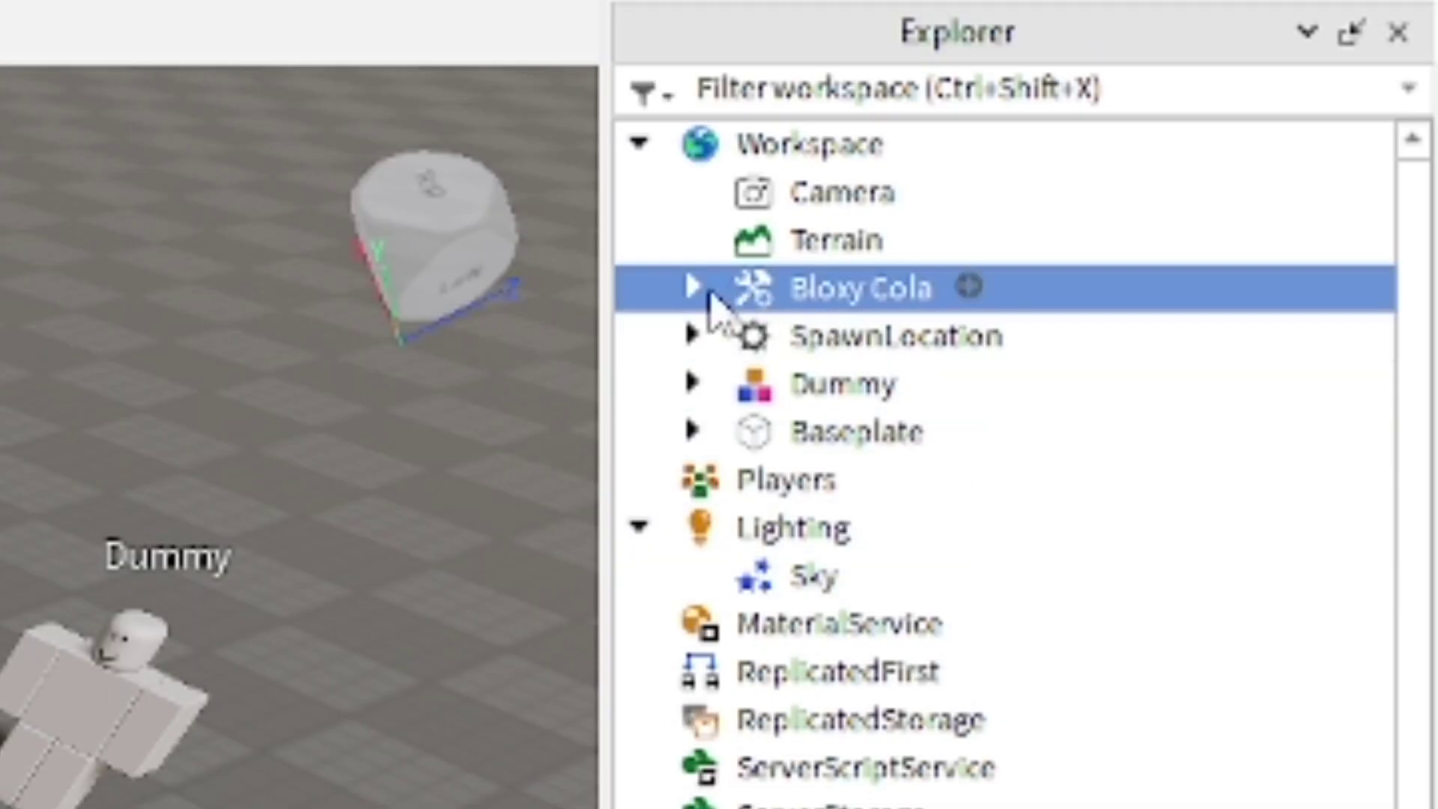
- Expand the Bloxy Cola tool and its Handle, and delete the welds inside the handle
{"action": "left_click", "coordinate": [694, 289]}
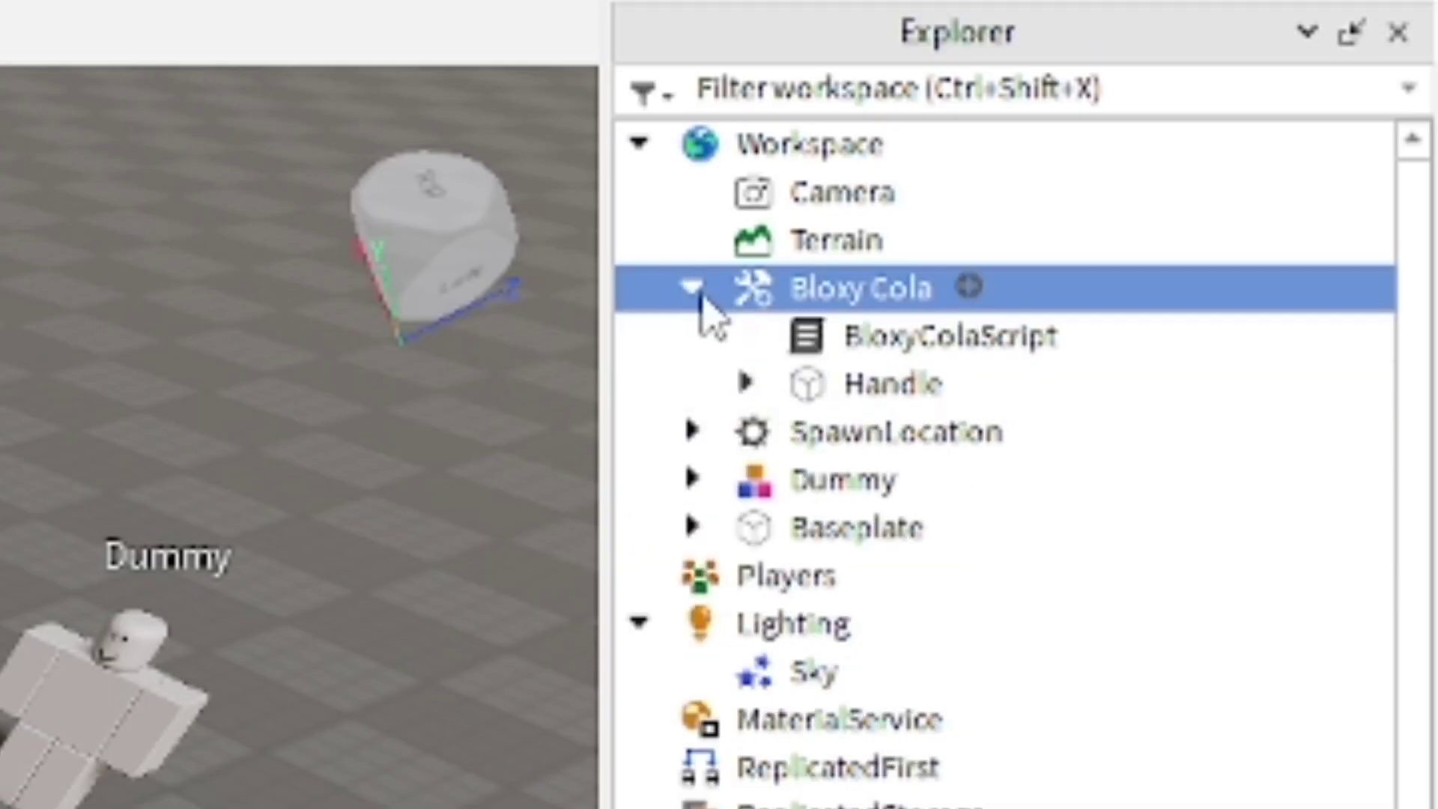
{"action": "left_click", "coordinate": [745, 384]}
{"action": "left_click_drag", "start_coordinate": [1112, 613], "coordinate": [1000, 775]}
{"action": "left_click_drag", "start_coordinate": [999, 517], "coordinate": [939, 572]}
{"action": "key", "text": "Delete"}
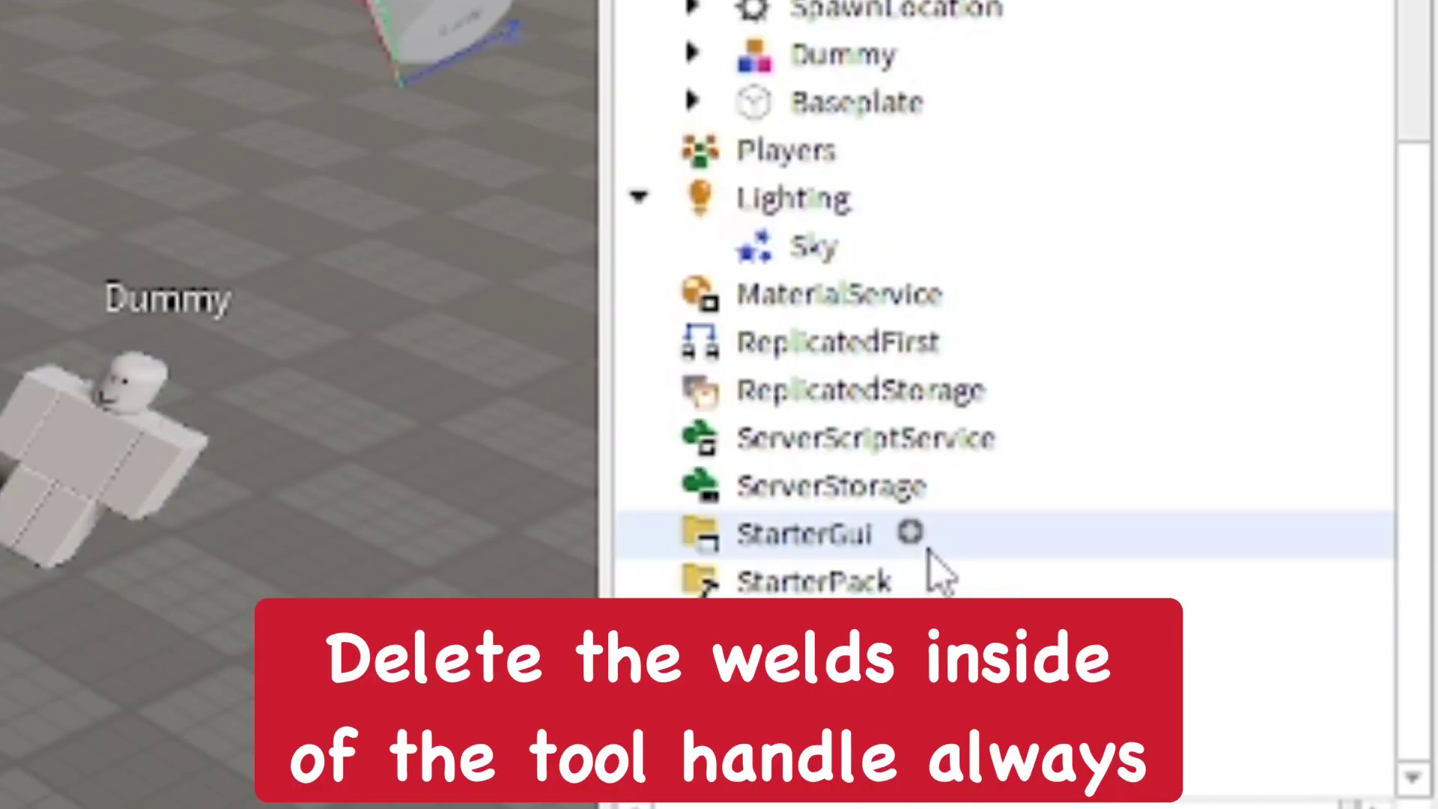
- Collapse the Bloxy Cola tool in the workspace hierarchy and move it into StarterPack
{"action": "scroll", "coordinate": [945, 674], "scroll_direction": "up", "scroll_amount": 5}
{"action": "left_click", "coordinate": [694, 283]}
{"action": "left_click_drag", "start_coordinate": [800, 296], "coordinate": [993, 640]}
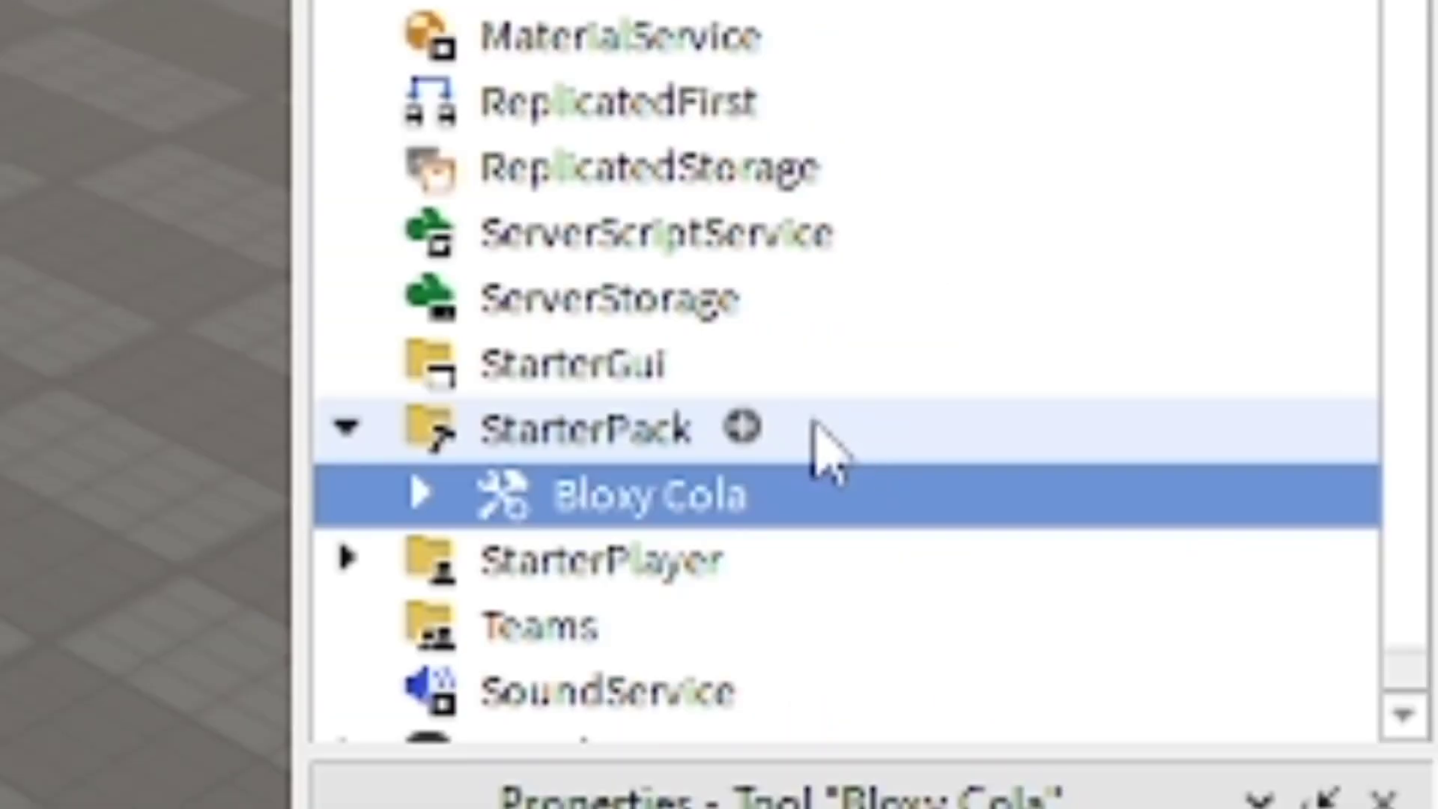
{"action": "left_click", "coordinate": [749, 643]}
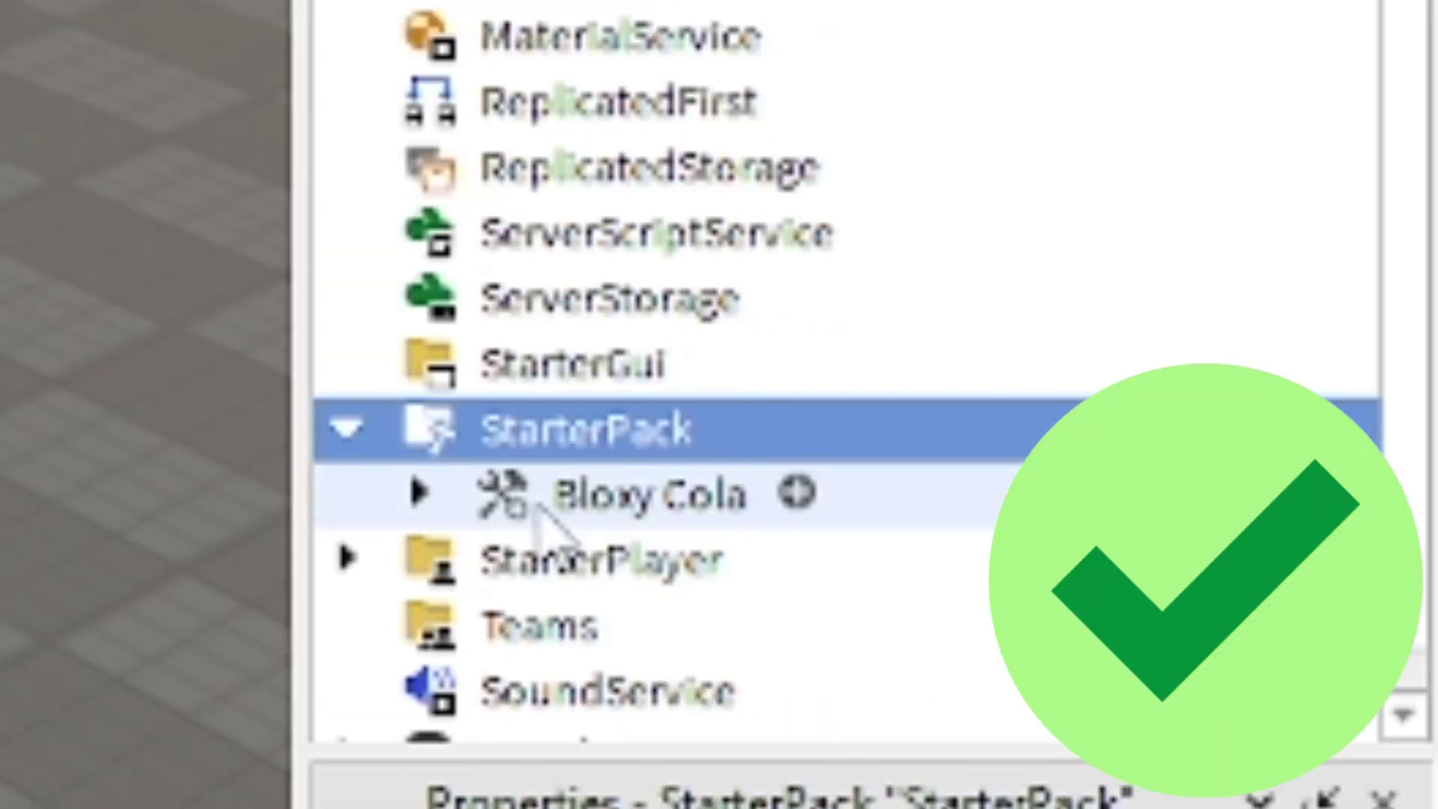
{"action": "left_click", "coordinate": [347, 428]}
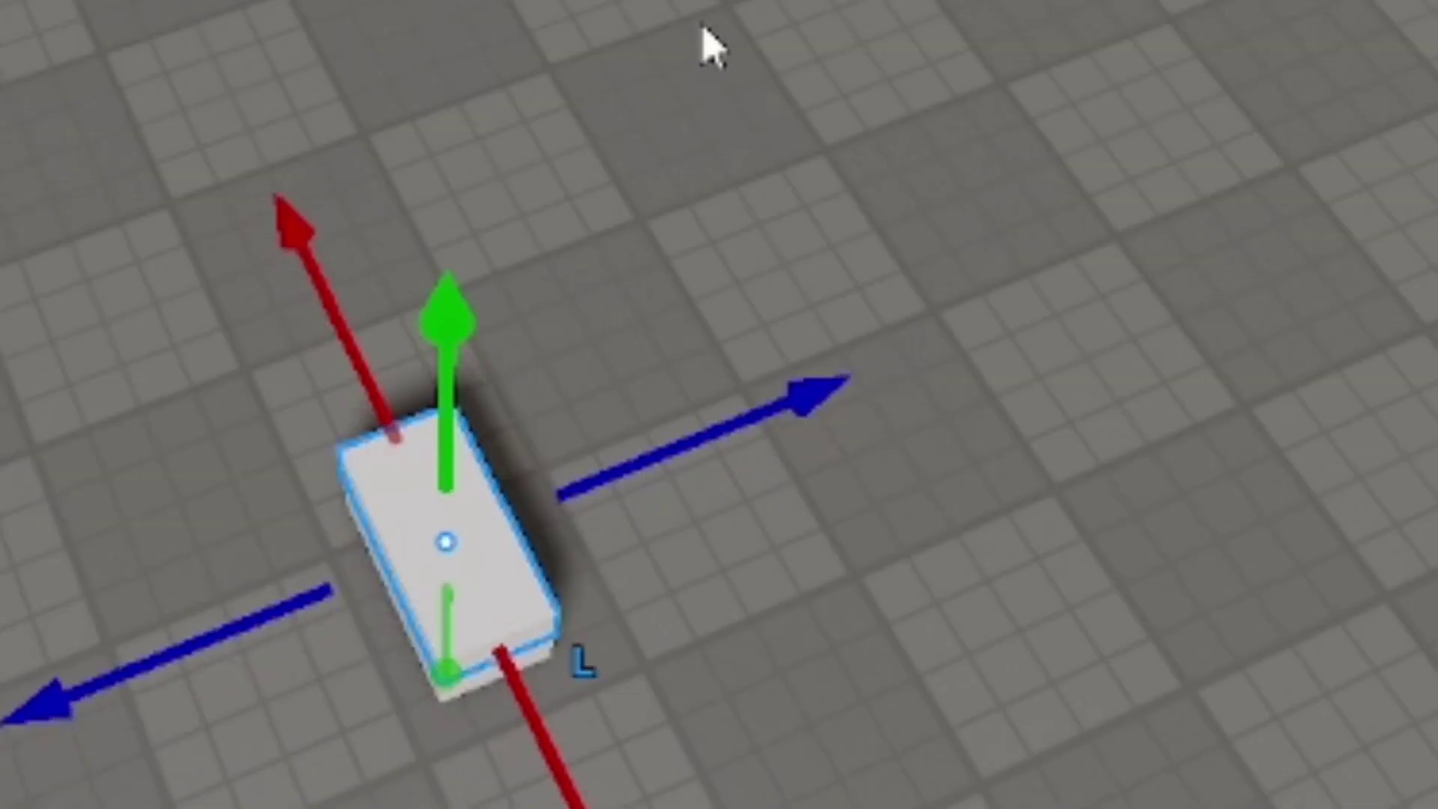
- Move one of the two overlapping grey parts across the baseplate, clear of the other, and deselect it
{"action": "left_click", "coordinate": [703, 28]}
{"action": "left_click", "coordinate": [453, 504]}
{"action": "left_click_drag", "start_coordinate": [801, 399], "coordinate": [1217, 351]}
{"action": "left_click_drag", "start_coordinate": [817, 521], "coordinate": [807, 545]}
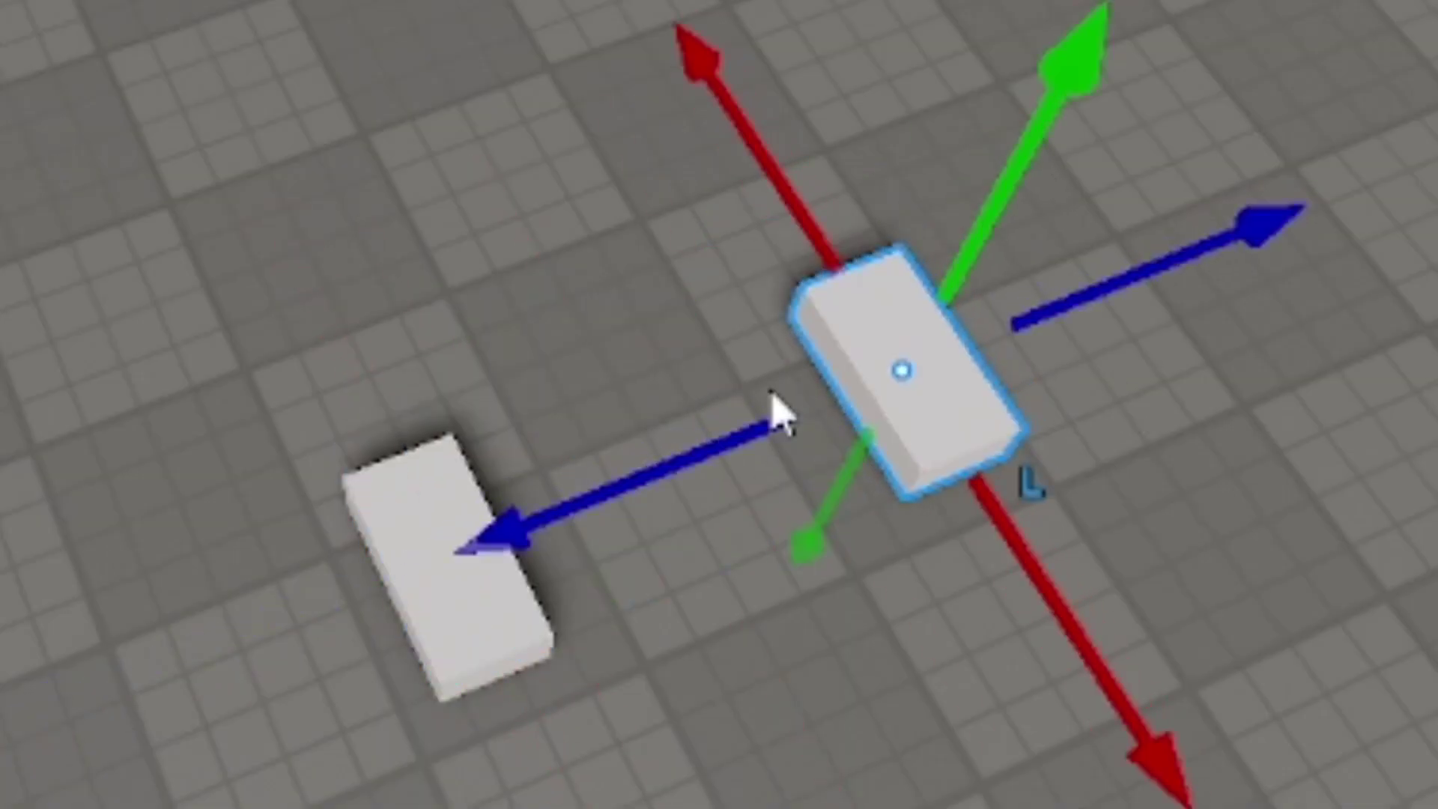
{"action": "left_click", "coordinate": [774, 397]}
{"action": "left_click_drag", "start_coordinate": [1215, 34], "coordinate": [443, 706]}
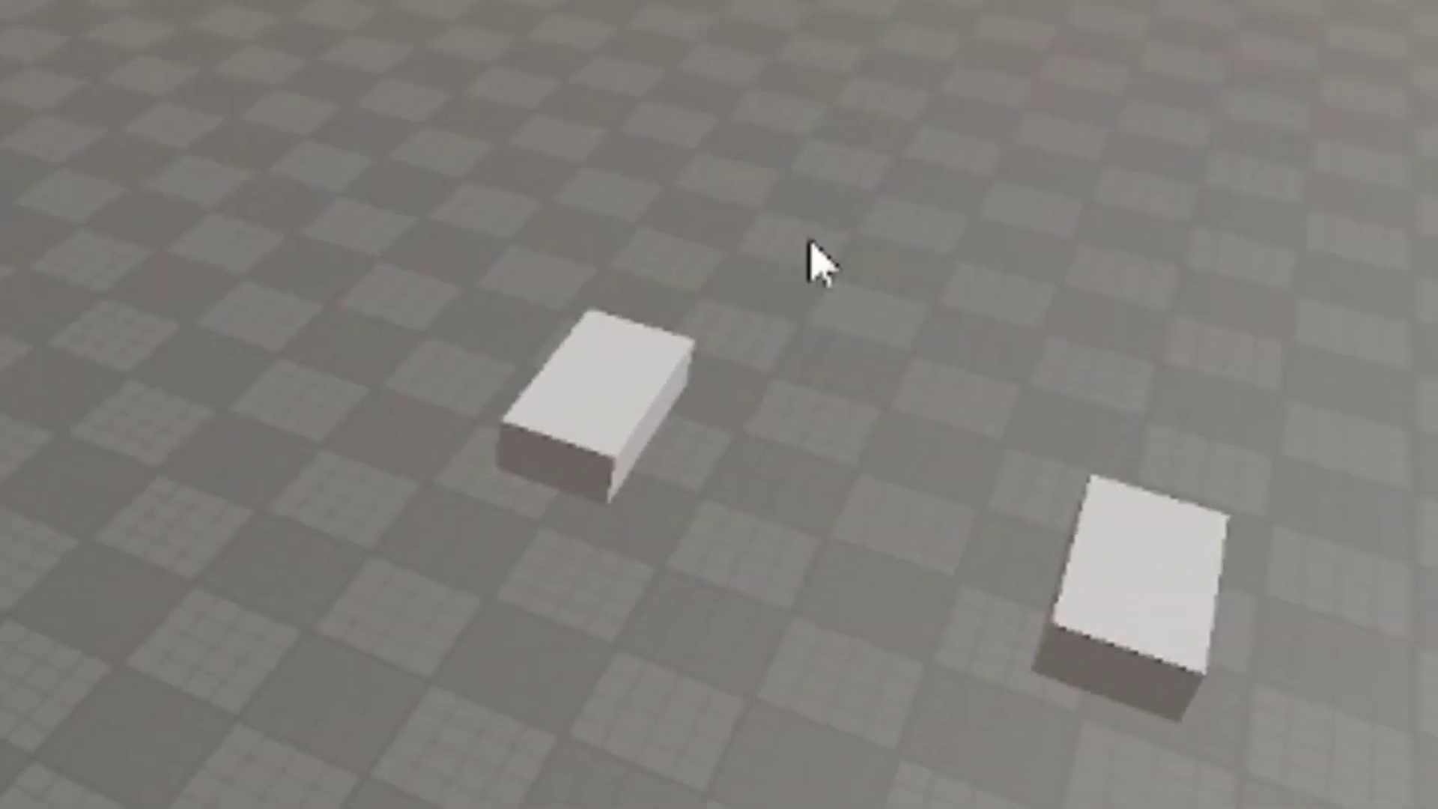
- Select one of the grey parts and set its BrickColor to New Yeller
{"action": "left_click", "coordinate": [611, 386]}
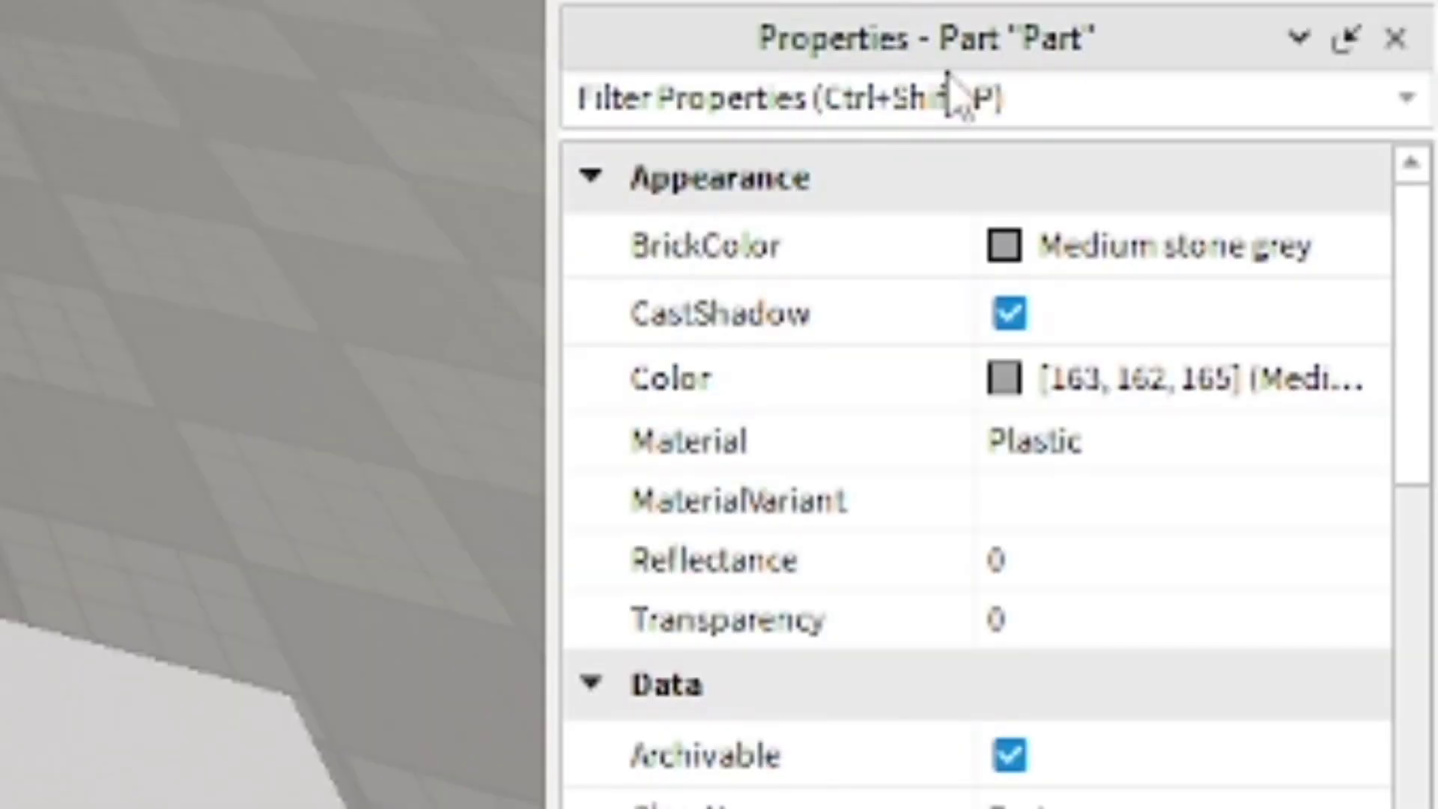
{"action": "scroll", "coordinate": [862, 374], "scroll_direction": "down", "scroll_amount": 15}
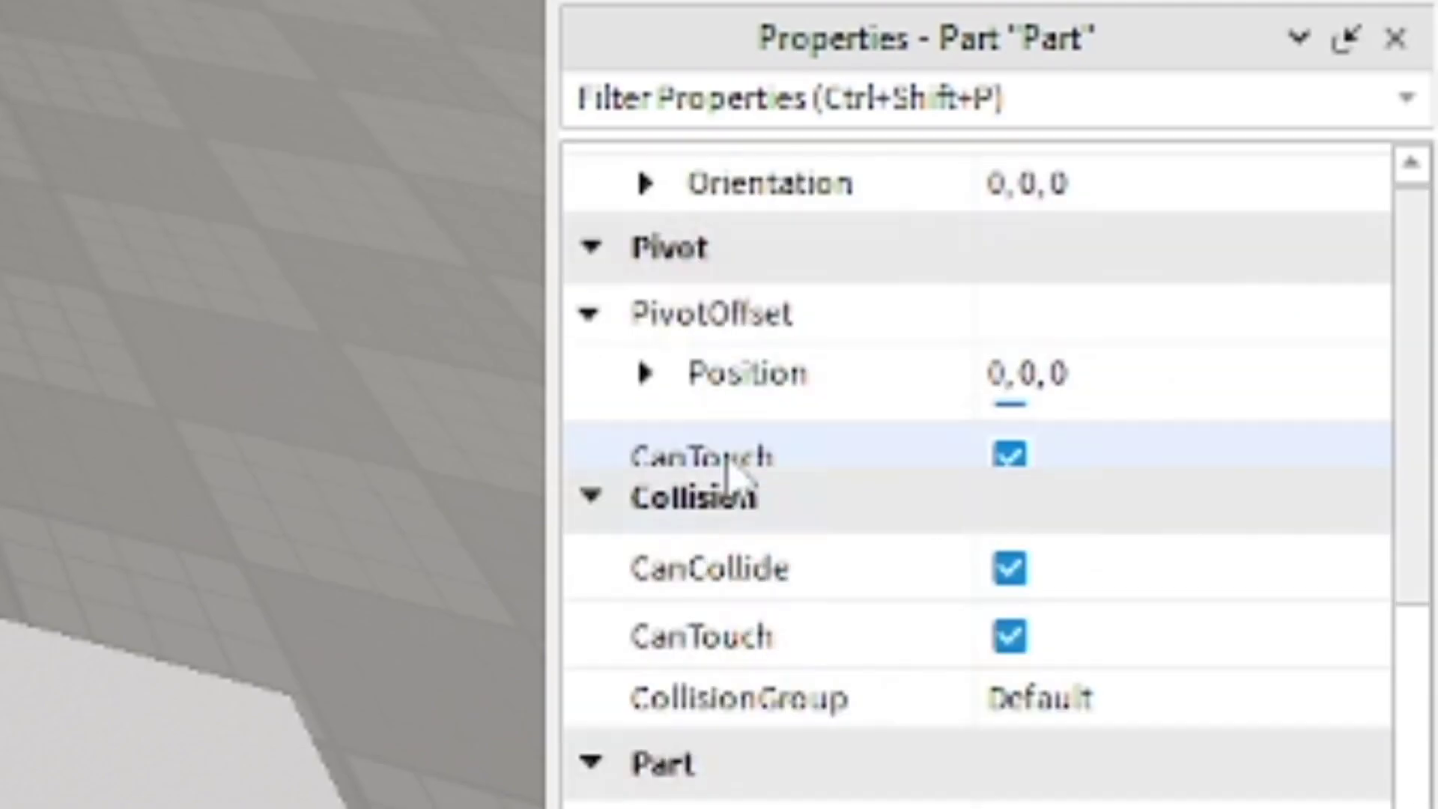
{"action": "scroll", "coordinate": [831, 592], "scroll_direction": "up", "scroll_amount": 15}
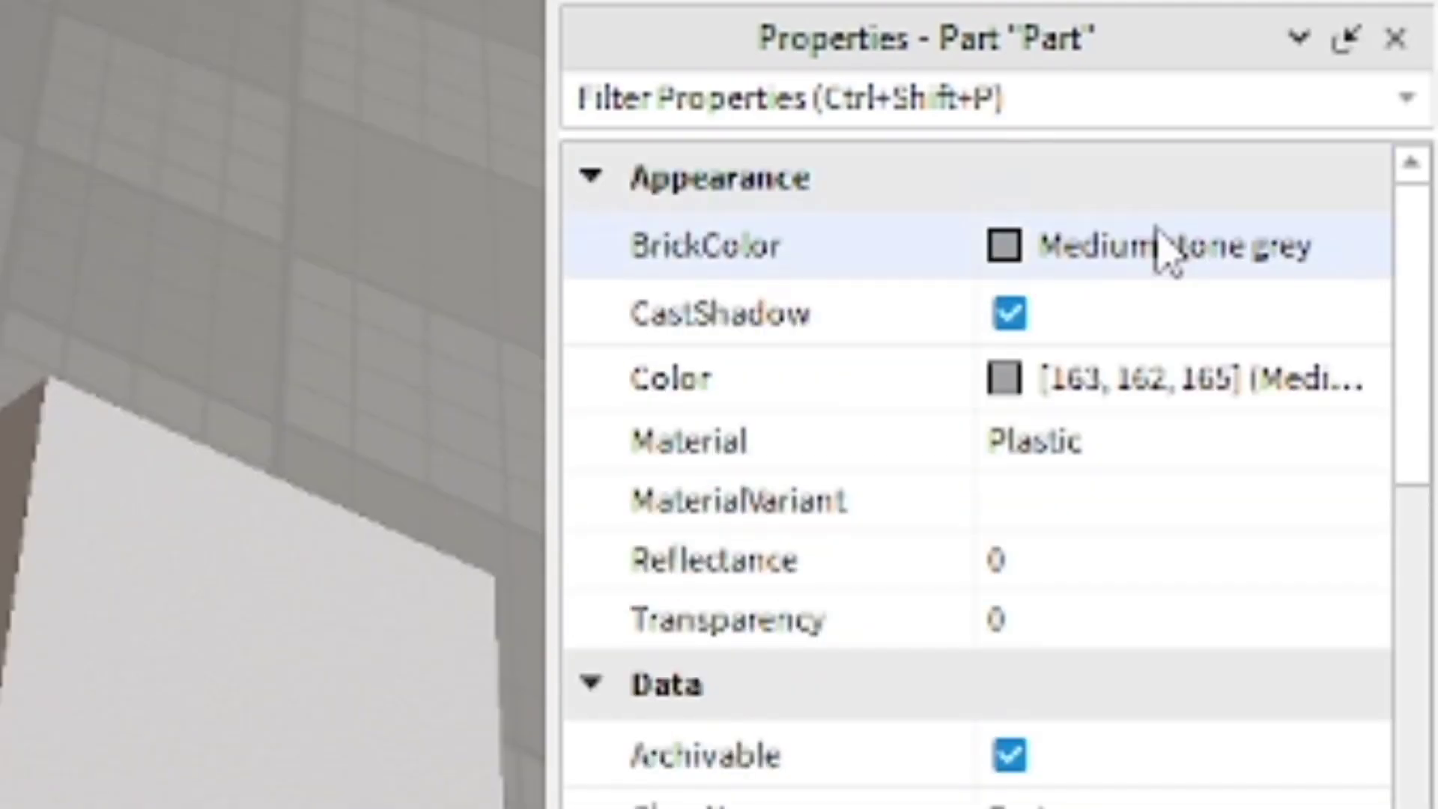
{"action": "left_click", "coordinate": [1160, 251]}
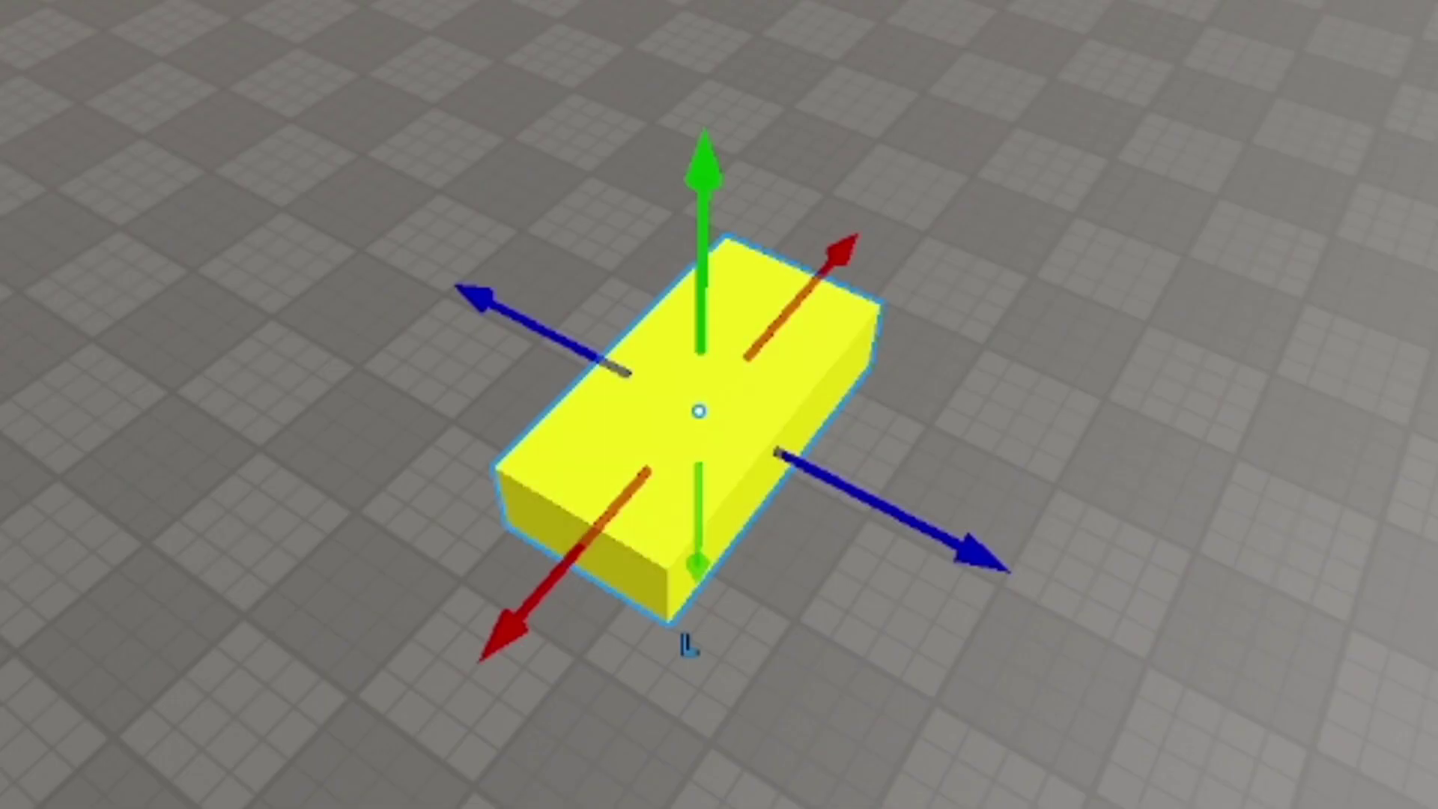
{"action": "right_click_drag", "start_coordinate": [1427, 470], "coordinate": [1437, 435]}
- Set the yellow part's material to Wood and inspect its surface texture up close
{"action": "left_click", "coordinate": [1092, 420]}
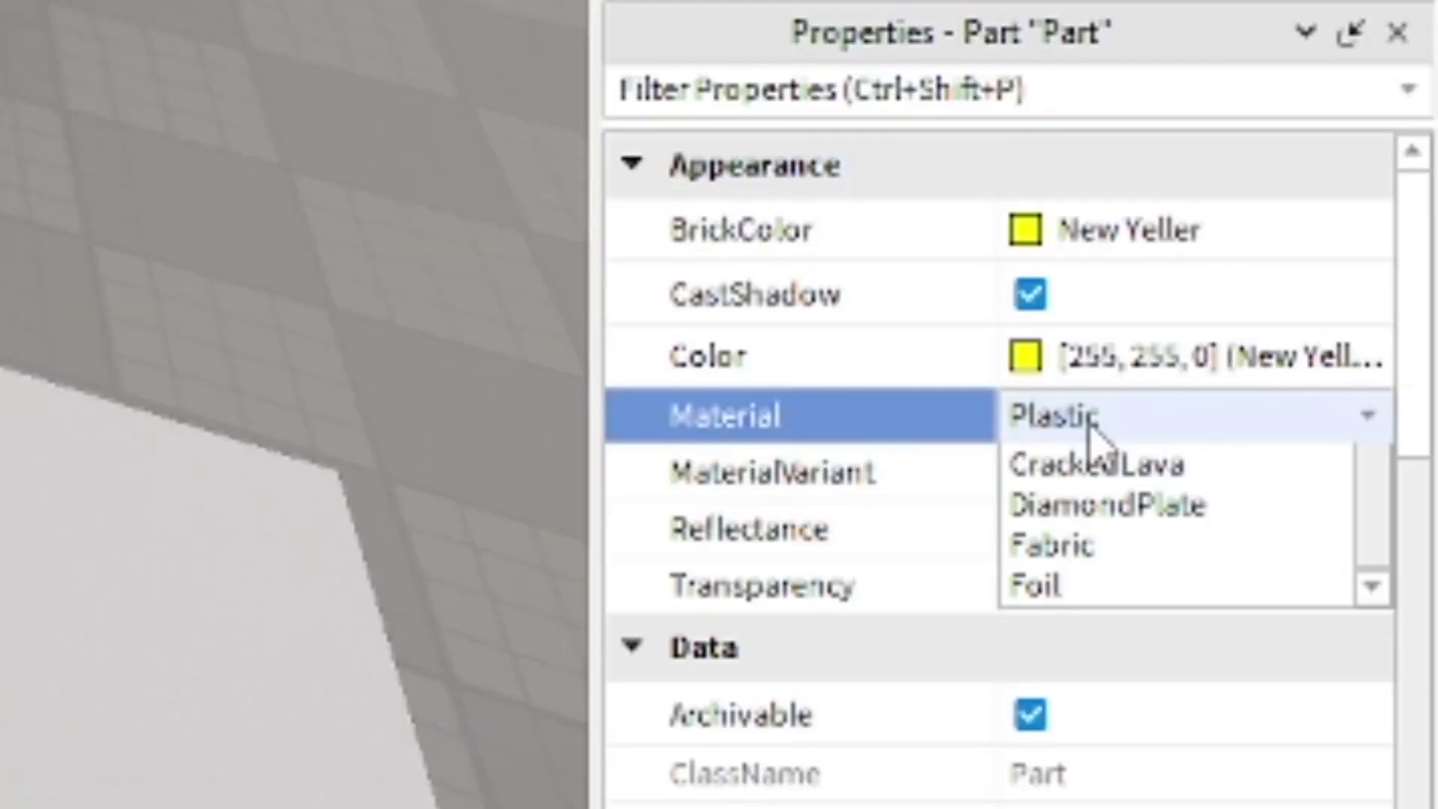
{"action": "scroll", "coordinate": [1091, 697], "scroll_direction": "down", "scroll_amount": 6}
{"action": "left_click", "coordinate": [1041, 708]}
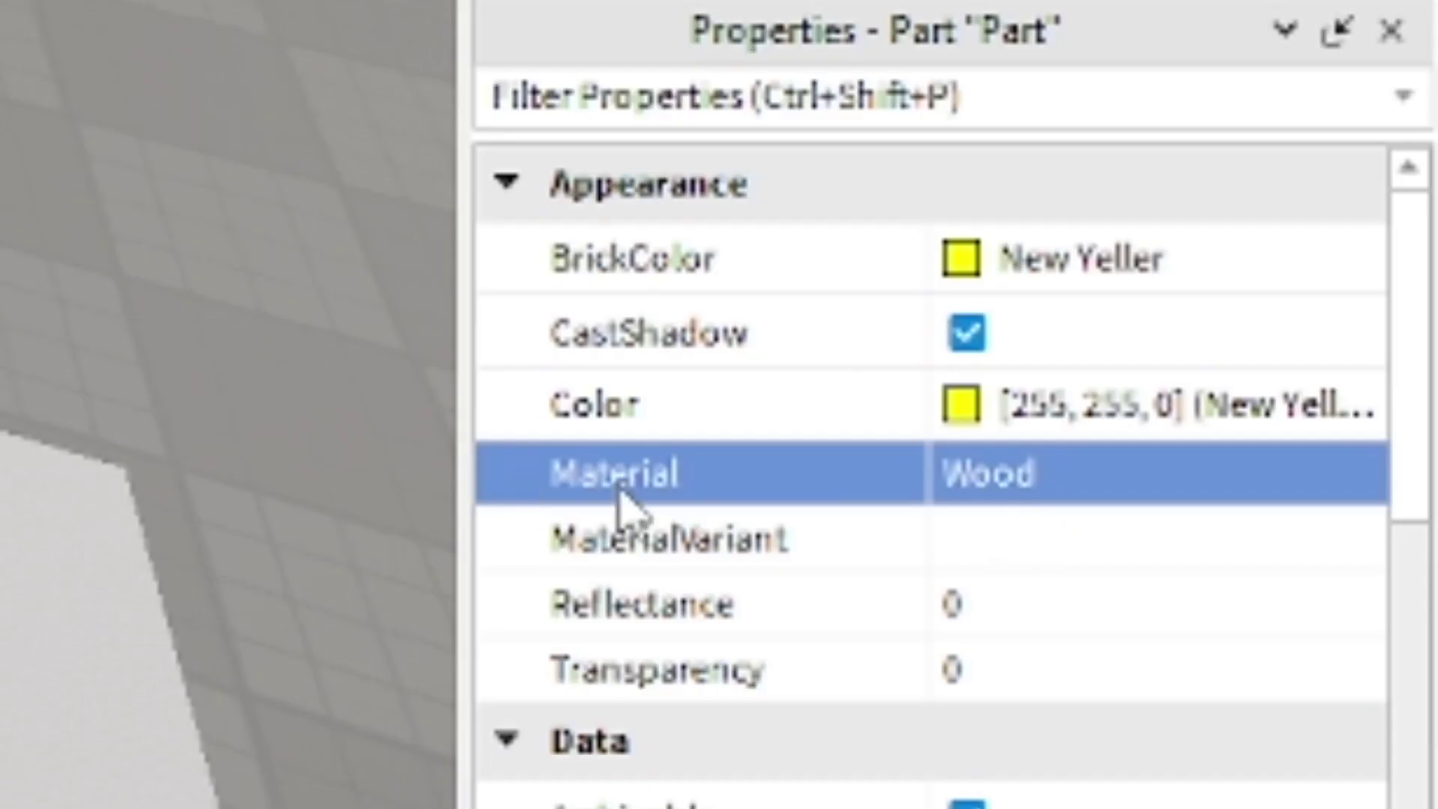
{"action": "left_click", "coordinate": [987, 674]}
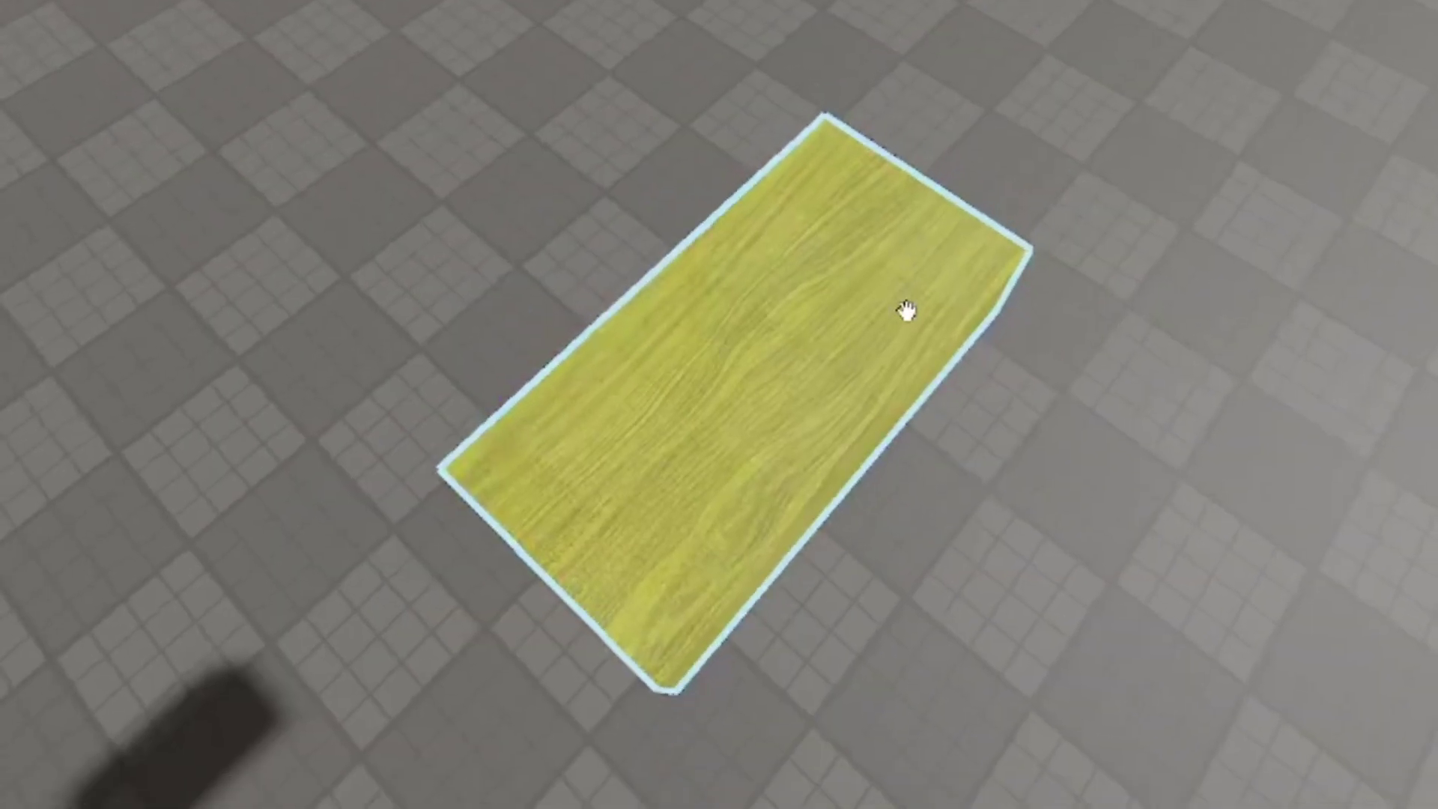
{"action": "scroll", "coordinate": [908, 312], "scroll_direction": "up", "scroll_amount": 3}
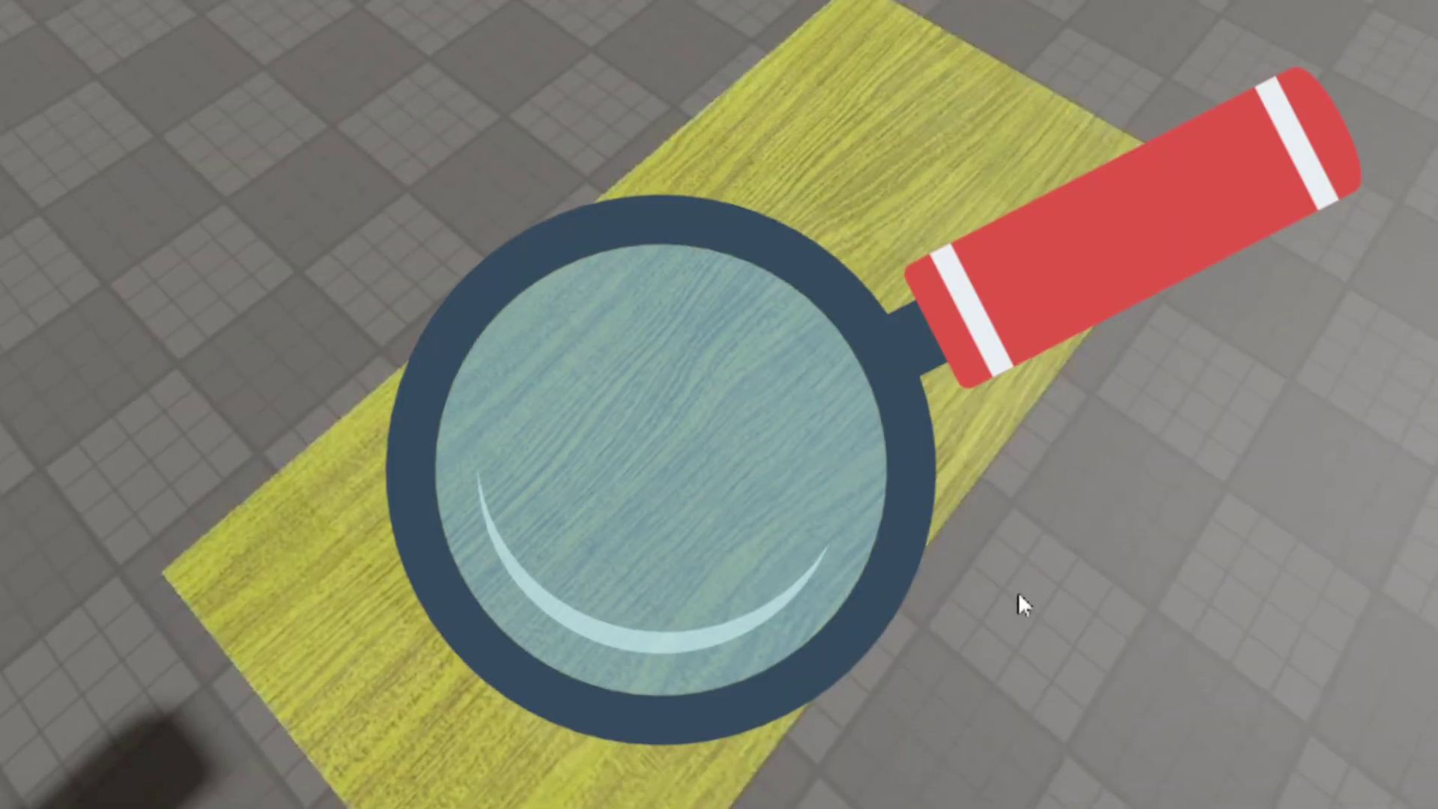
{"action": "right_click_drag", "start_coordinate": [1018, 593], "coordinate": [1012, 591]}
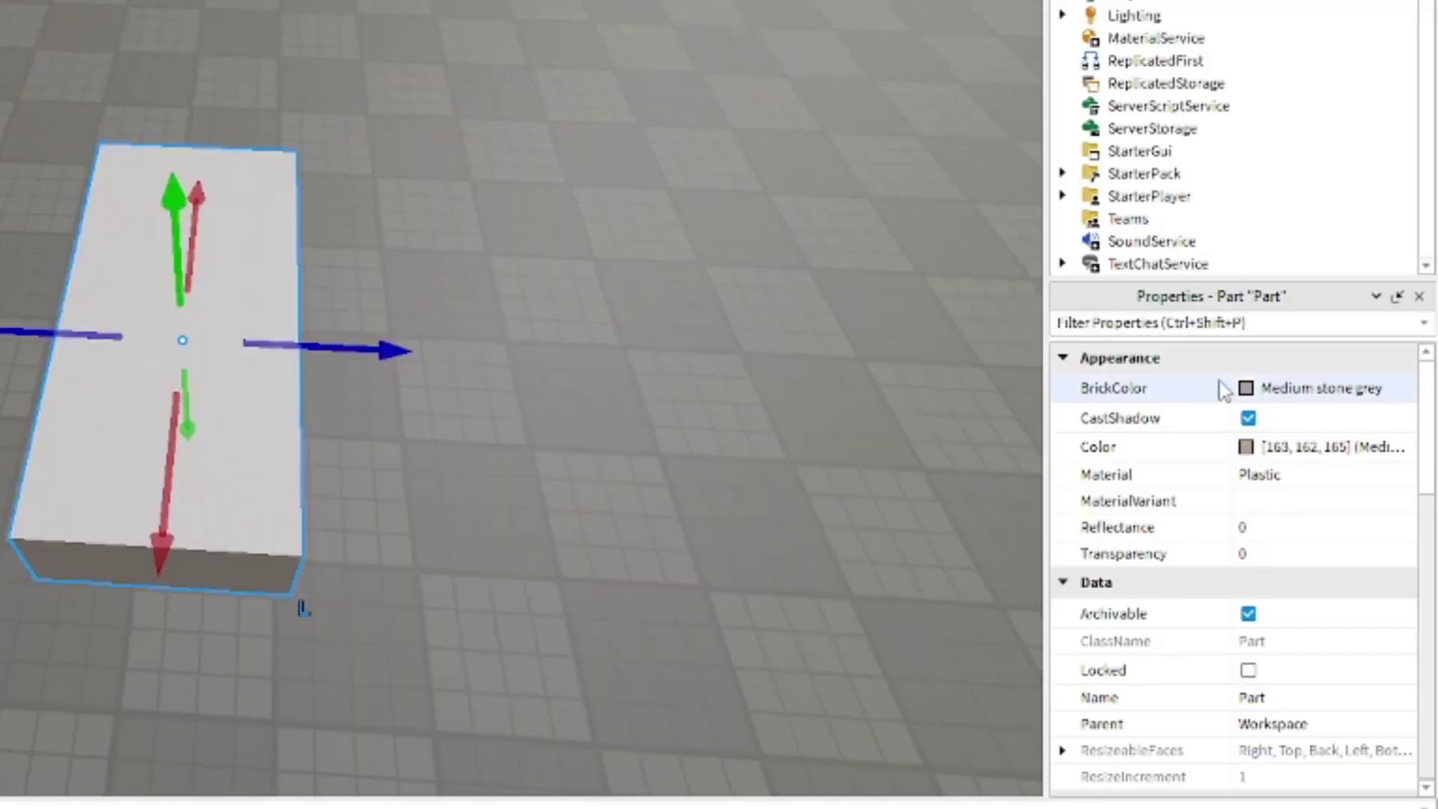
- Set the remaining grey part's BrickColor to Bright red and choose a different material for it
{"action": "left_click", "coordinate": [1288, 388]}
{"action": "left_click", "coordinate": [1378, 613]}
{"action": "left_click", "coordinate": [1315, 485]}
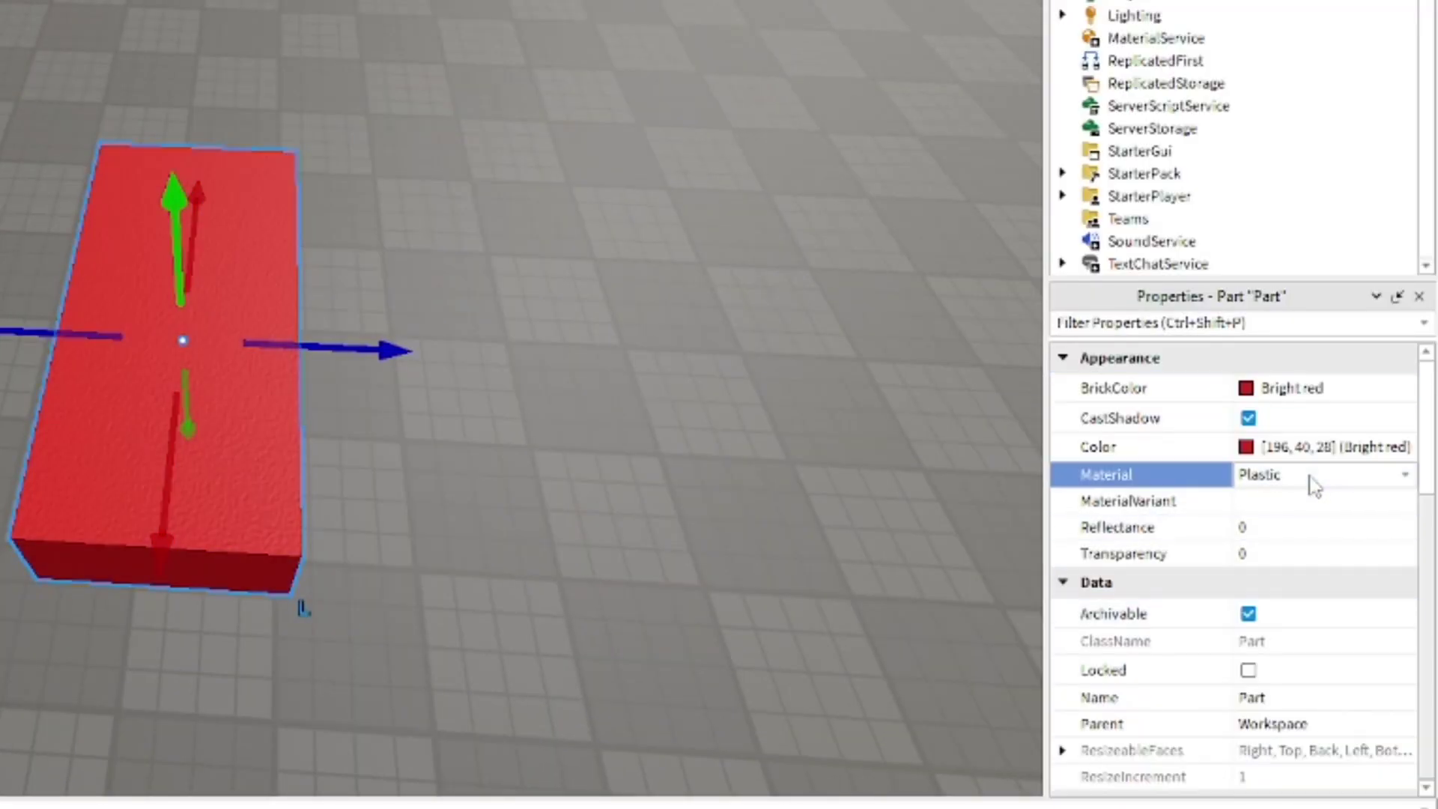
{"action": "left_click", "coordinate": [1315, 485]}
{"action": "left_click", "coordinate": [1283, 631]}
{"action": "left_click", "coordinate": [591, 345]}
{"action": "right_click_drag", "start_coordinate": [587, 343], "coordinate": [587, 343]}
{"action": "scroll", "coordinate": [587, 344], "scroll_direction": "down", "scroll_amount": 3}
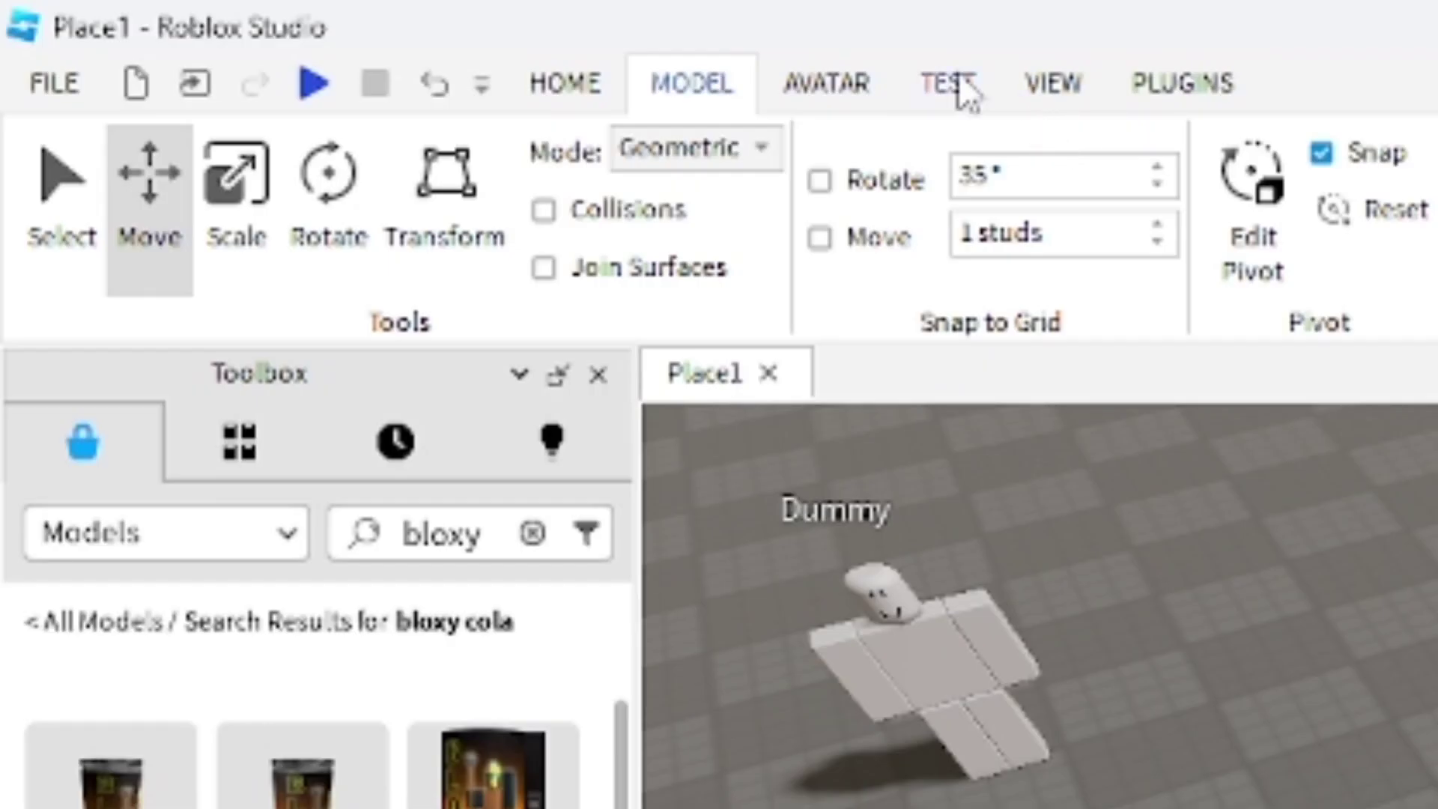
- Open the Terrain Editor and look through its terrain generation settings
{"action": "left_click", "coordinate": [824, 84]}
{"action": "left_click", "coordinate": [948, 90]}
{"action": "left_click", "coordinate": [1045, 90]}
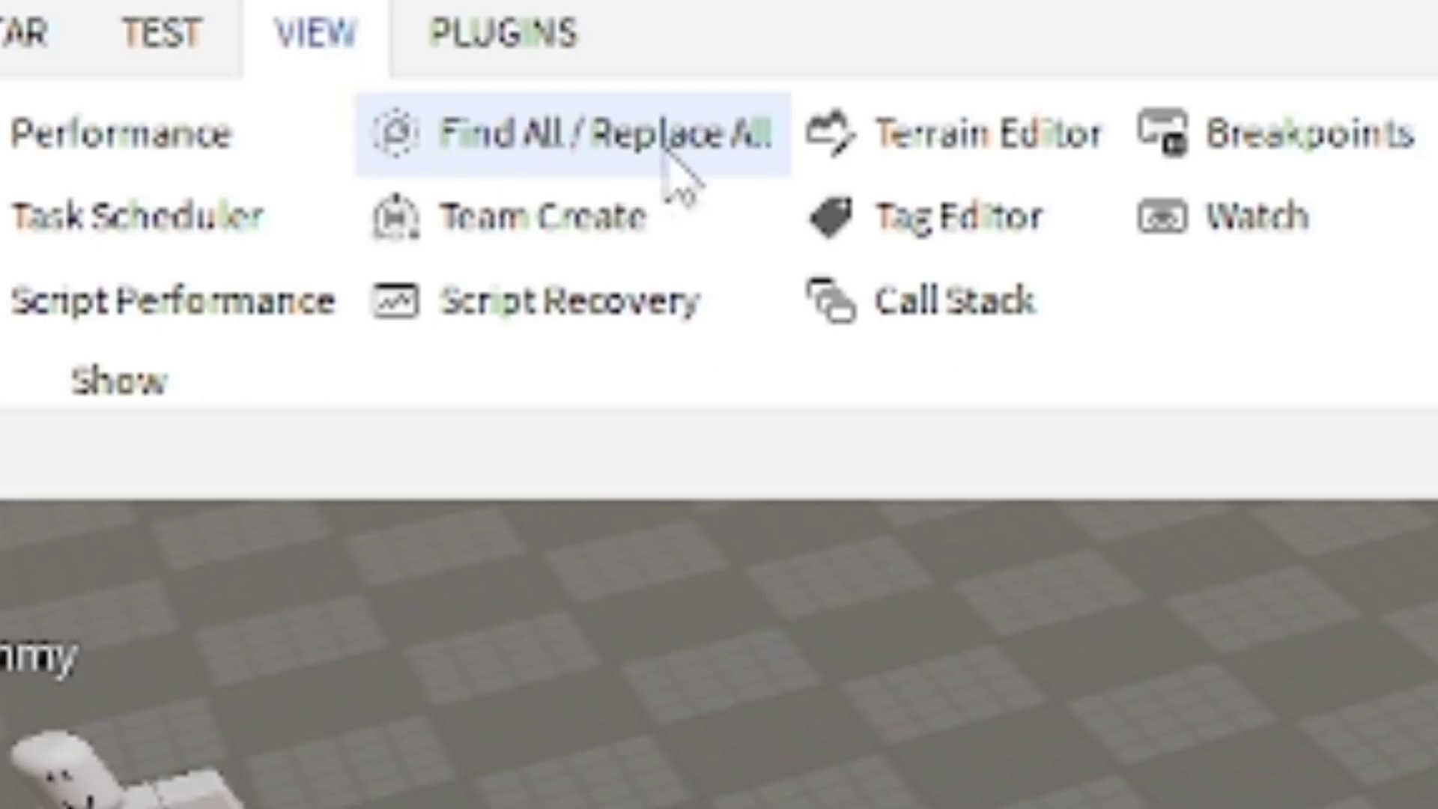
{"action": "left_click", "coordinate": [839, 143]}
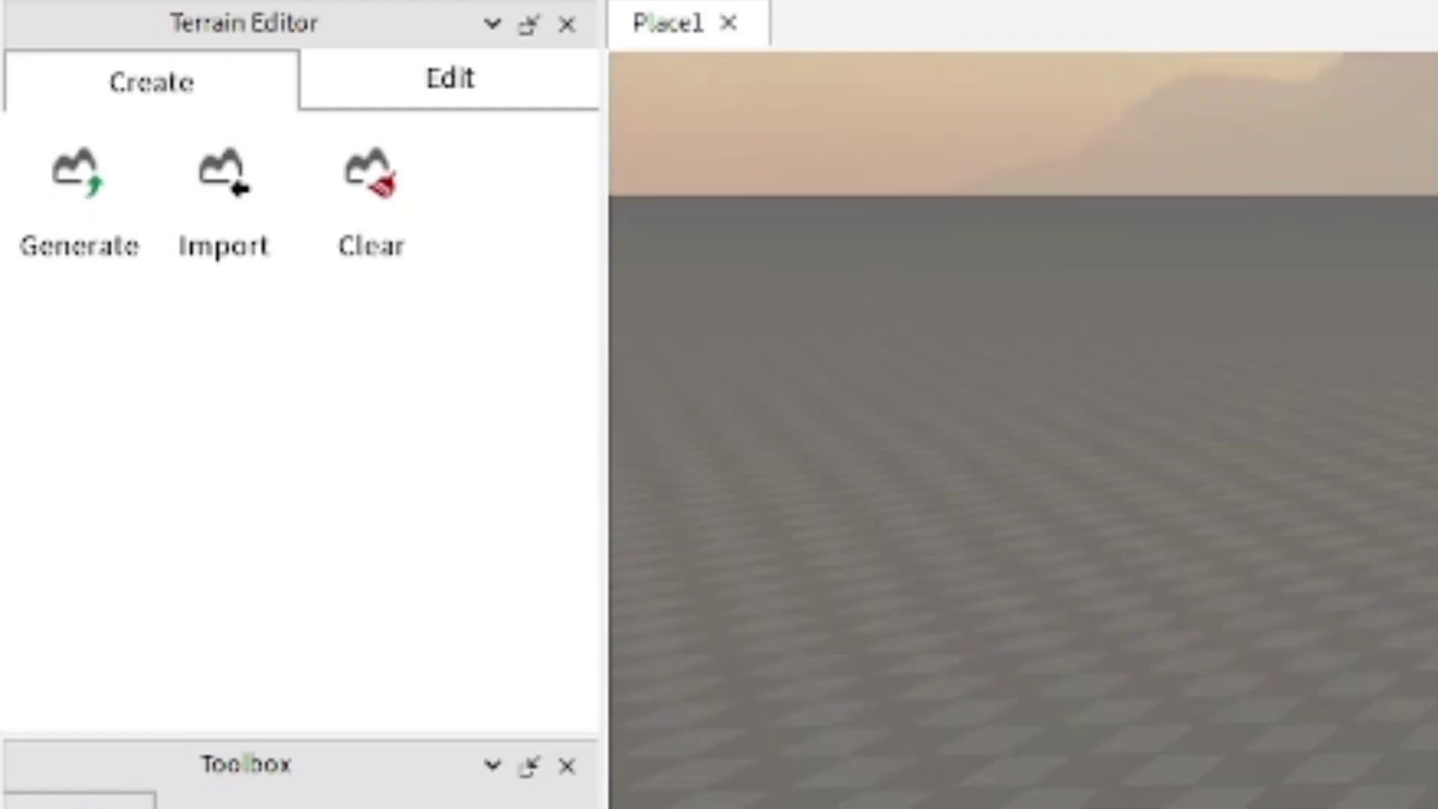
{"action": "left_click", "coordinate": [100, 195]}
{"action": "scroll", "coordinate": [323, 450], "scroll_direction": "down", "scroll_amount": 10}
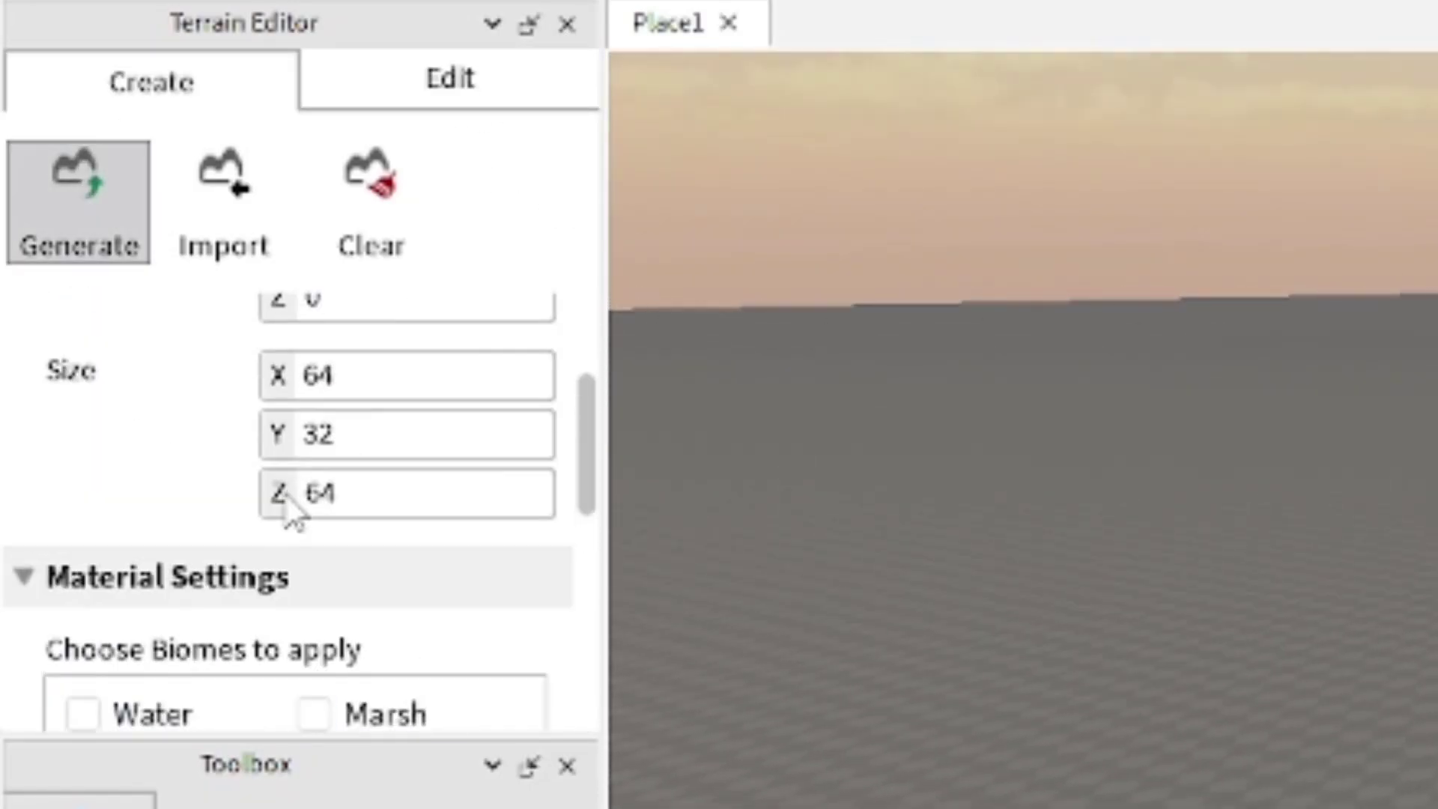
{"action": "scroll", "coordinate": [317, 353], "scroll_direction": "up", "scroll_amount": 10}
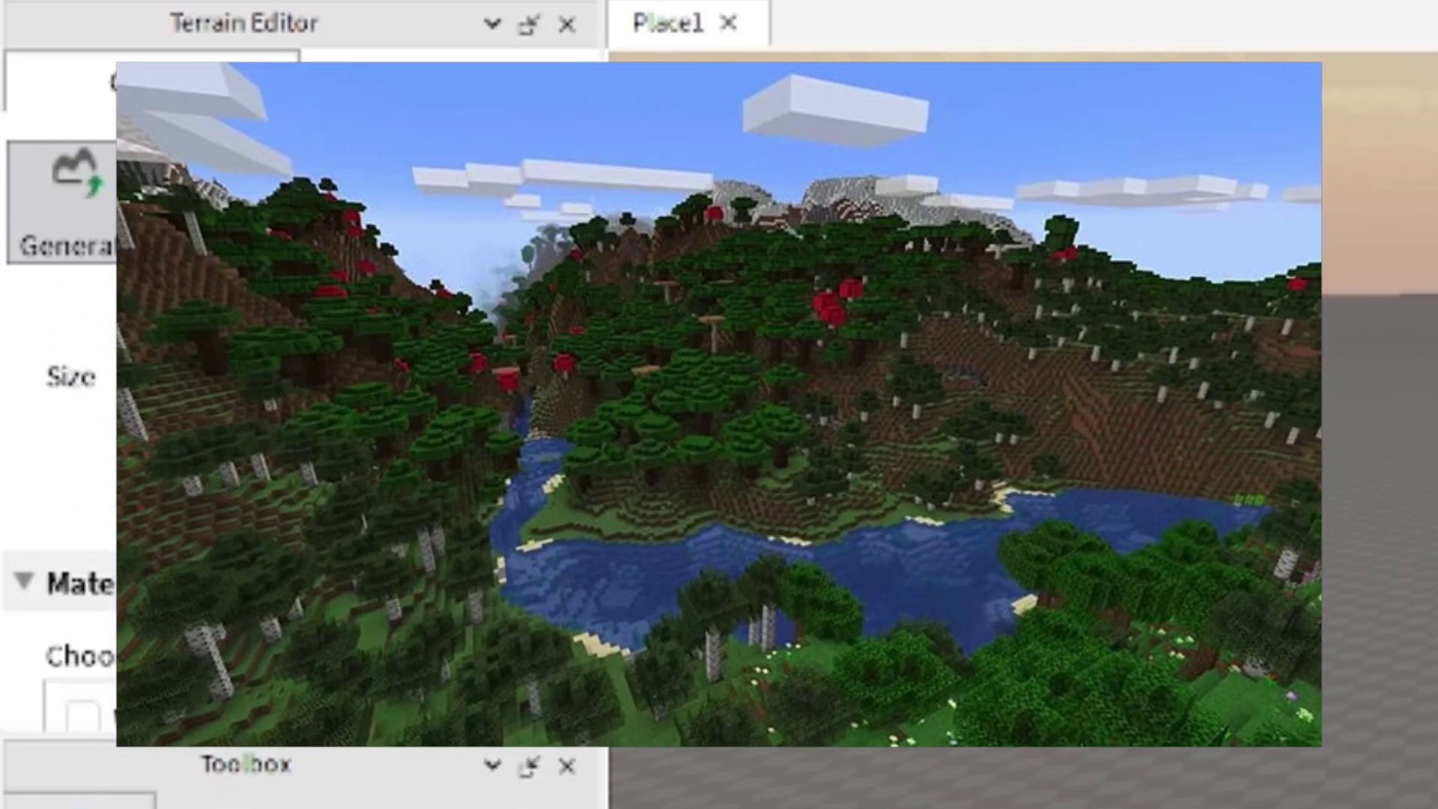
- Set the terrain generation region's size to X 500, Y 50 and Z 500
{"action": "left_click", "coordinate": [289, 514]}
{"action": "type", "text": "500"}
{"action": "key", "text": "Return"}
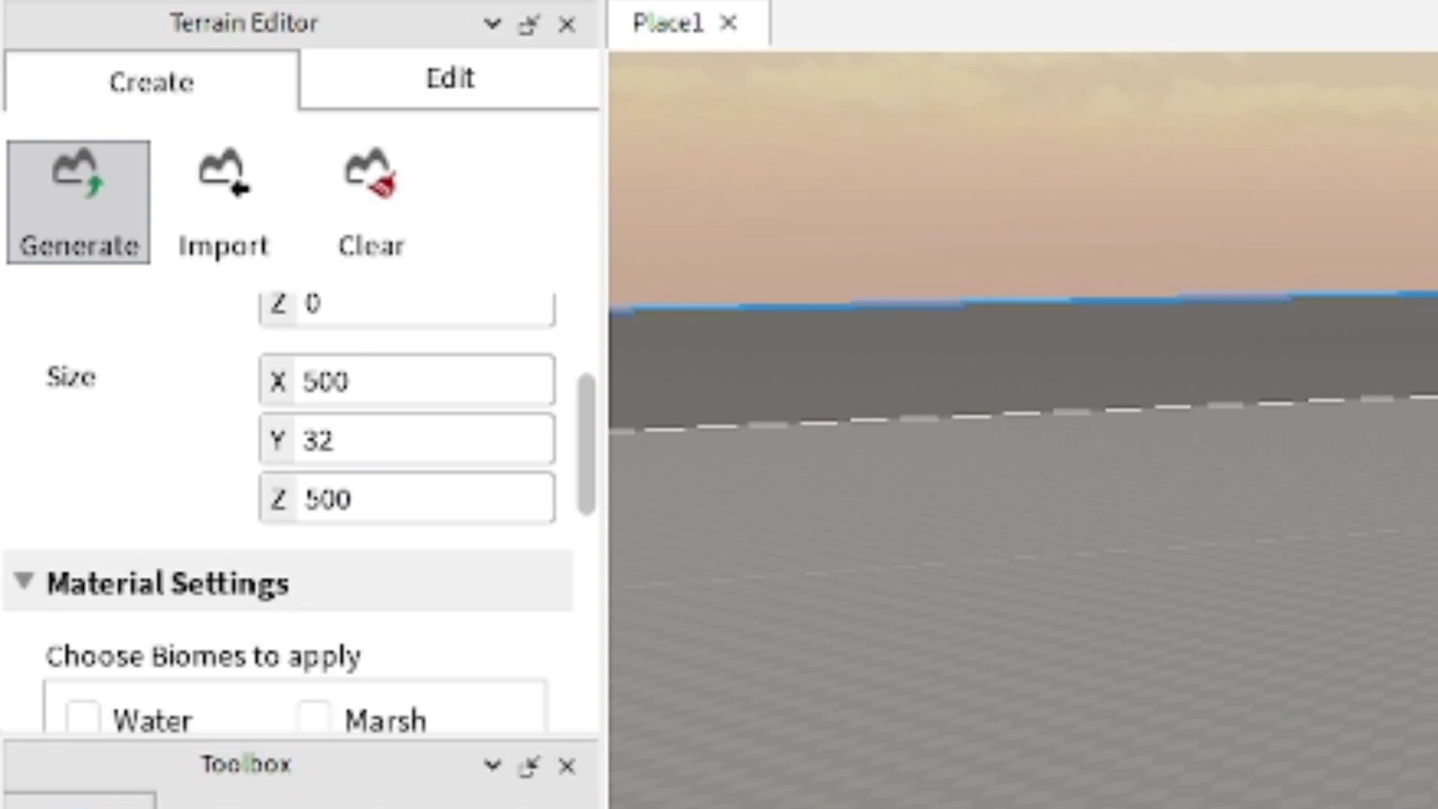
{"action": "scroll", "coordinate": [385, 488], "scroll_direction": "up", "scroll_amount": 3}
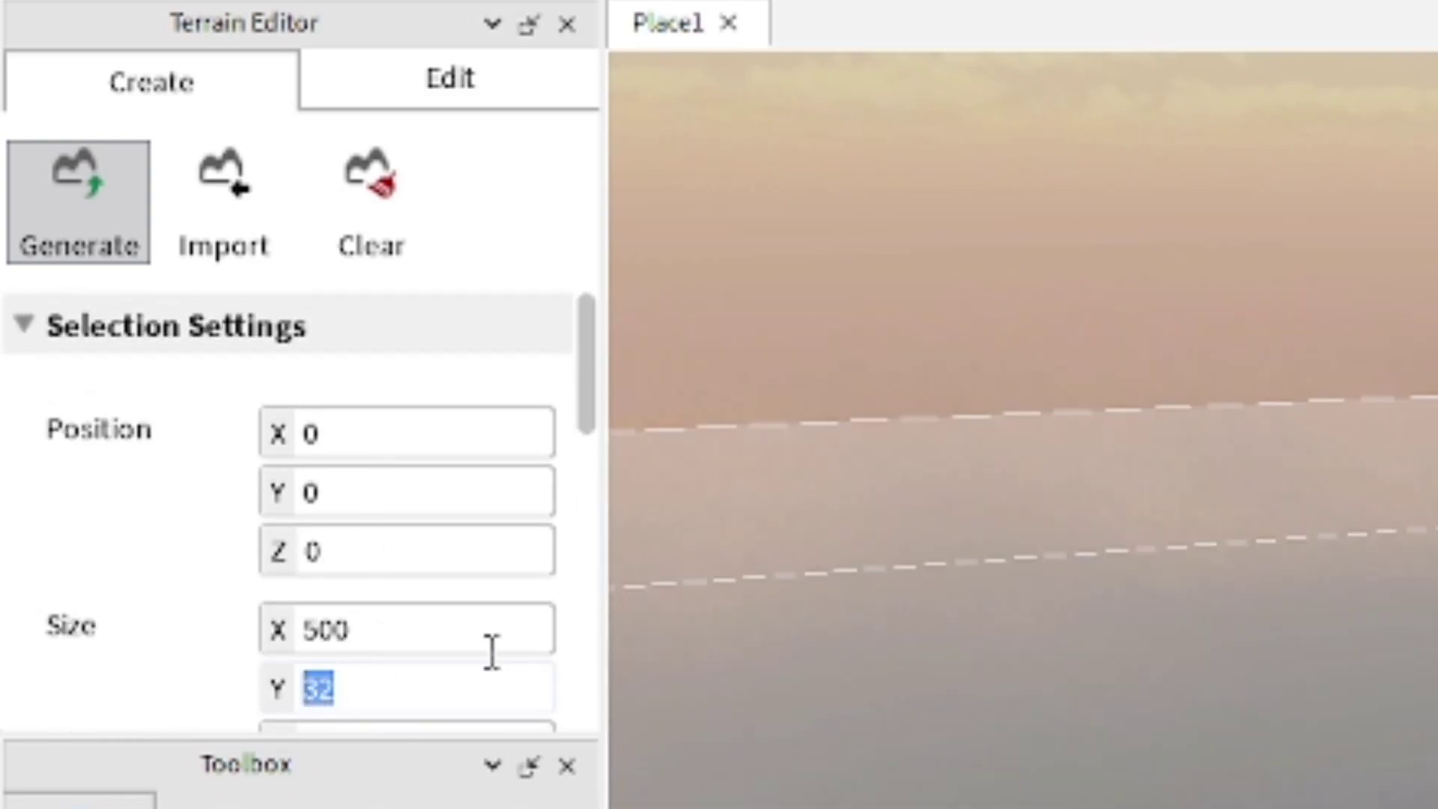
{"action": "type", "text": "50"}
{"action": "key", "text": "Return"}
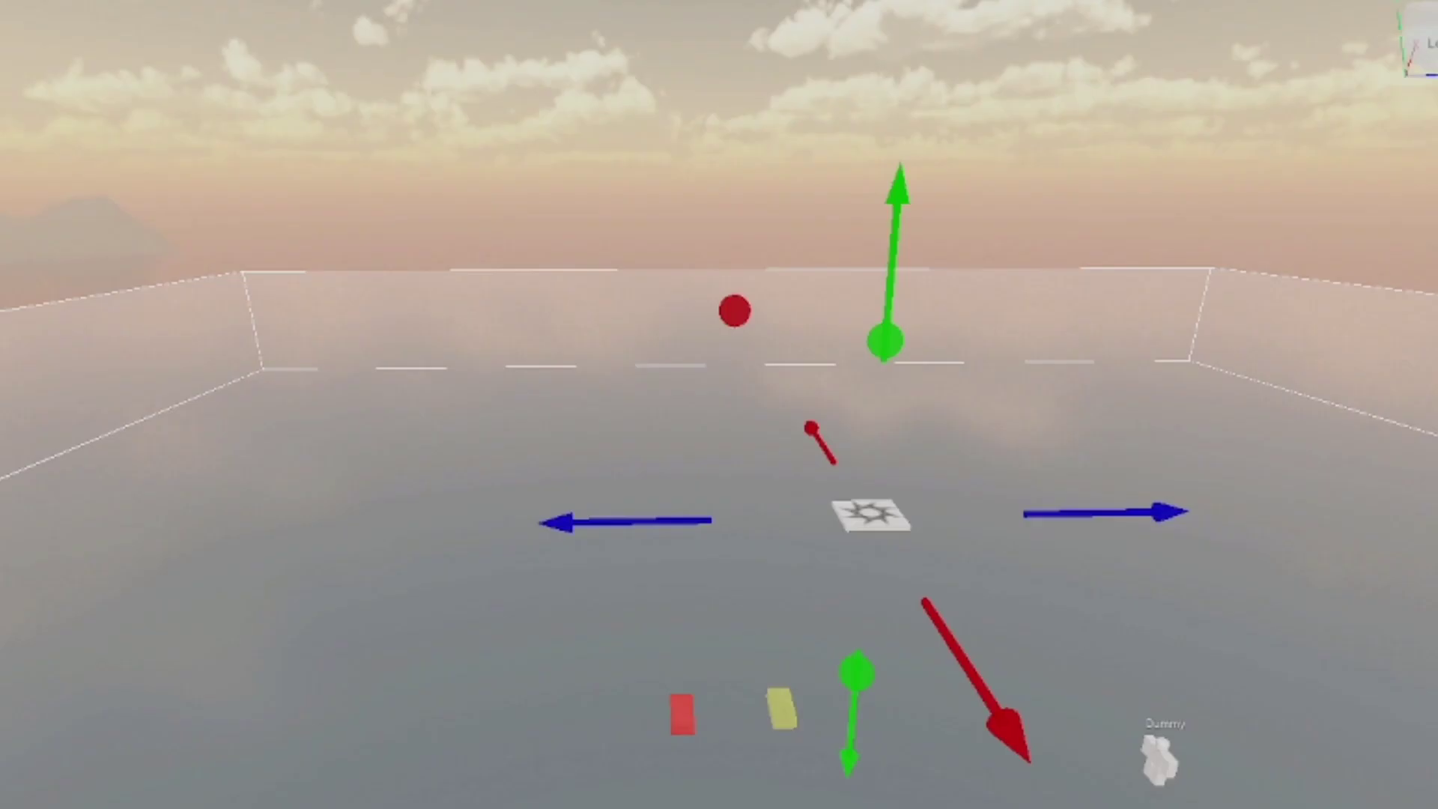
- Adjust the terrain region vertically in the viewport to a height of 34, centred at Y 4
{"action": "left_click_drag", "start_coordinate": [886, 250], "coordinate": [892, 238]}
{"action": "right_click_drag", "start_coordinate": [892, 237], "coordinate": [1002, 21]}
{"action": "left_click_drag", "start_coordinate": [824, 154], "coordinate": [825, 144]}
{"action": "right_click_drag", "start_coordinate": [825, 145], "coordinate": [825, 146]}
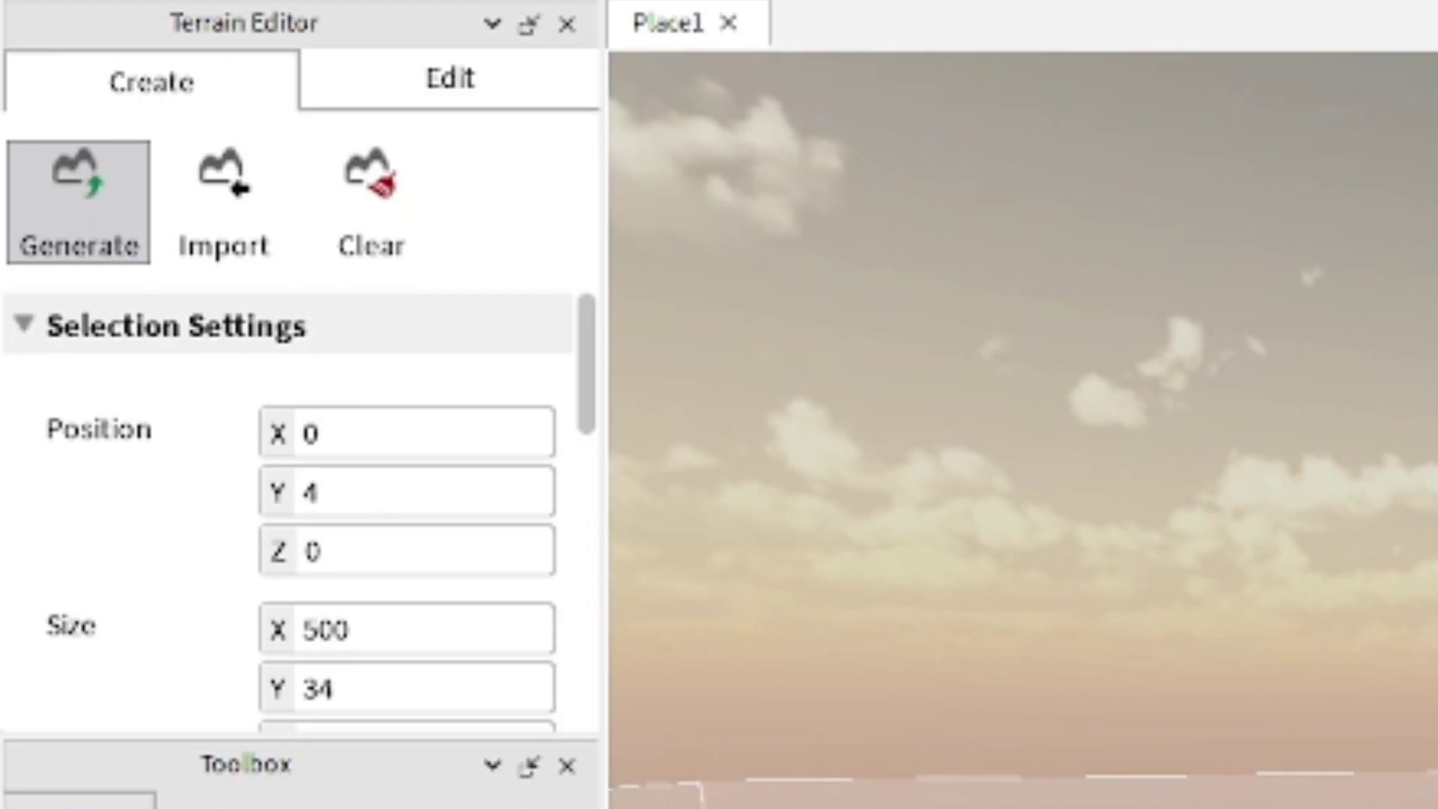
- Generate the terrain with the Water, Plains, Dunes and Mountains biomes, a biome size of 580 and caves enabled
{"action": "scroll", "coordinate": [304, 510], "scroll_direction": "down", "scroll_amount": 4}
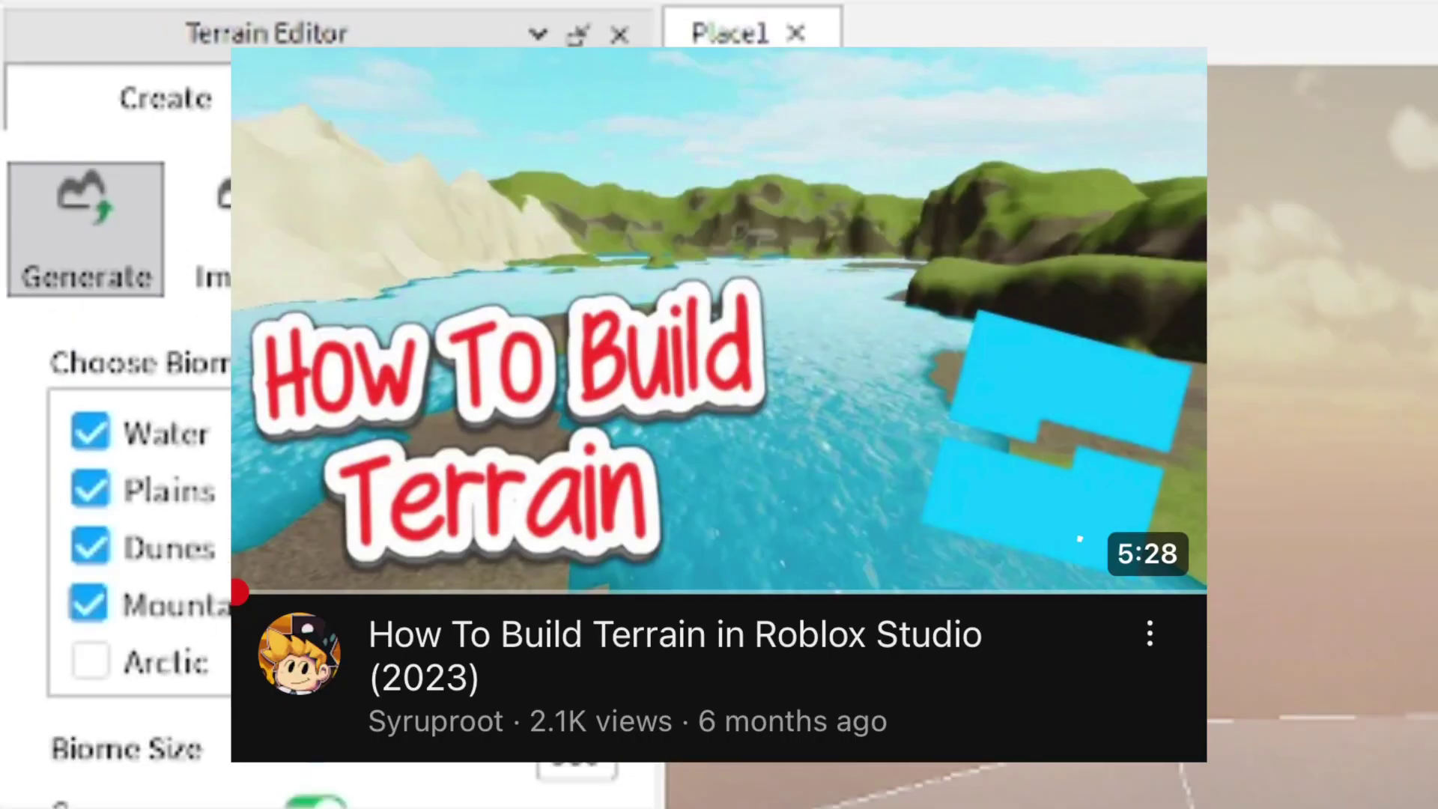
{"action": "scroll", "coordinate": [343, 458], "scroll_direction": "down", "scroll_amount": 5}
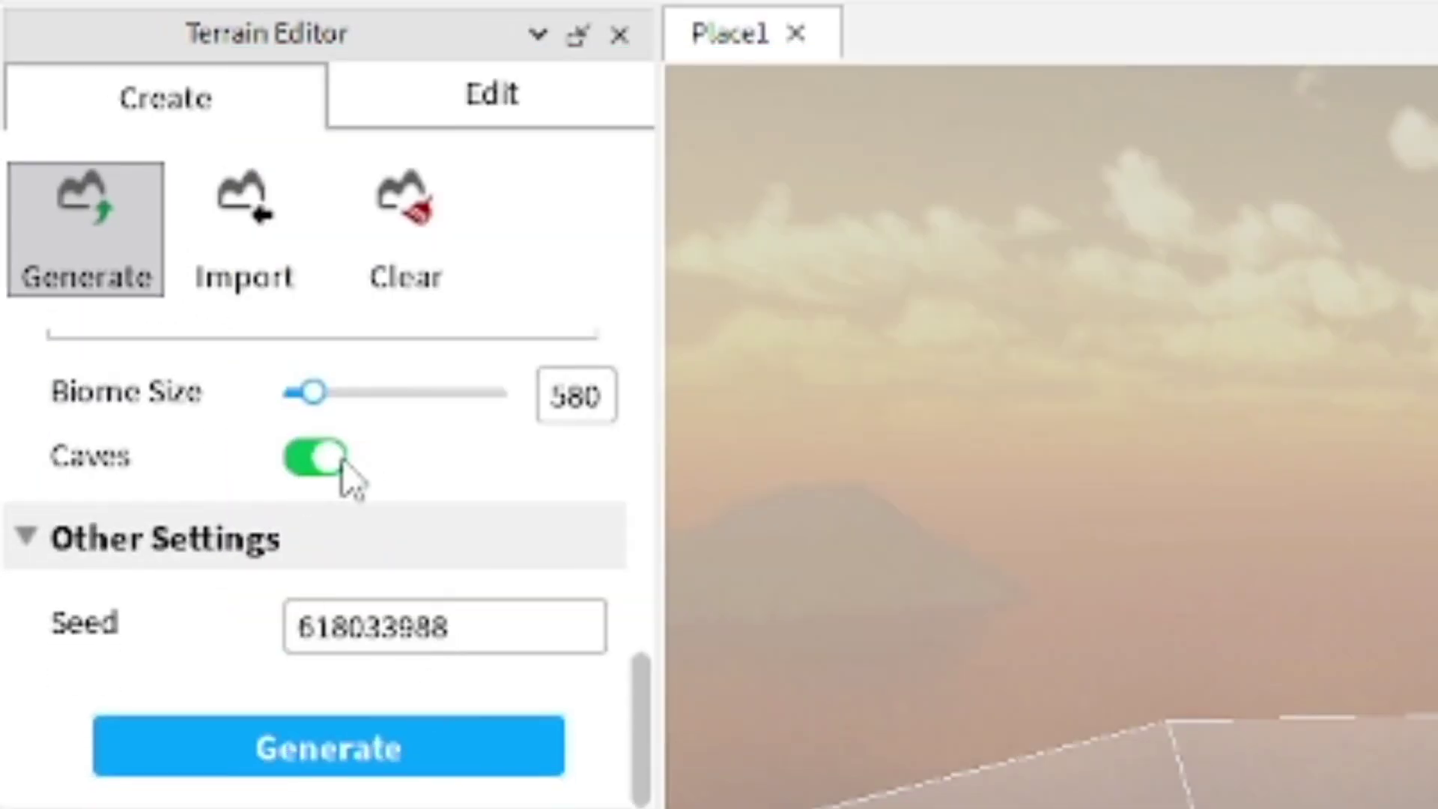
{"action": "left_click", "coordinate": [358, 743]}
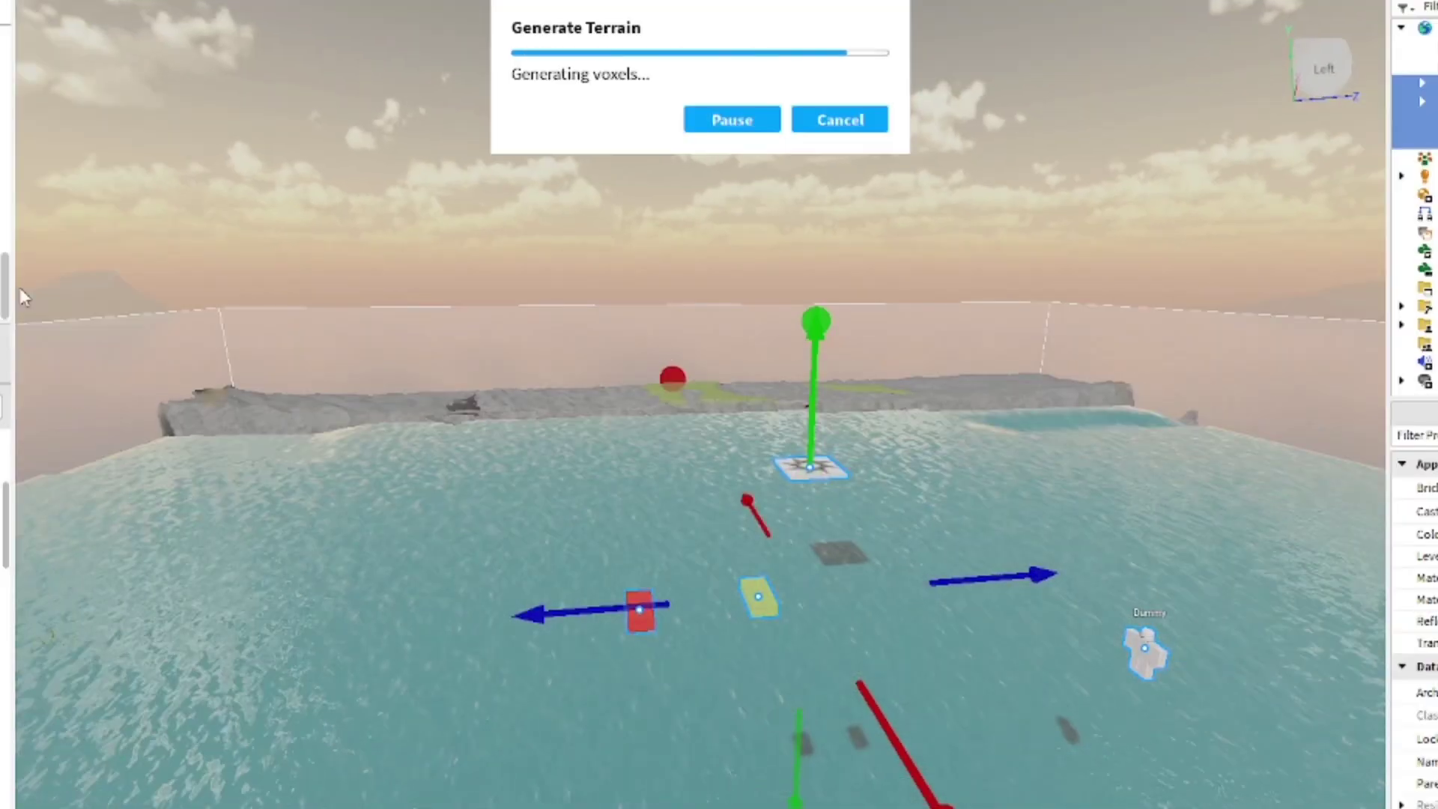
- Reposition the spawn location over the generated terrain
{"action": "right_click_drag", "start_coordinate": [584, 299], "coordinate": [555, 319]}
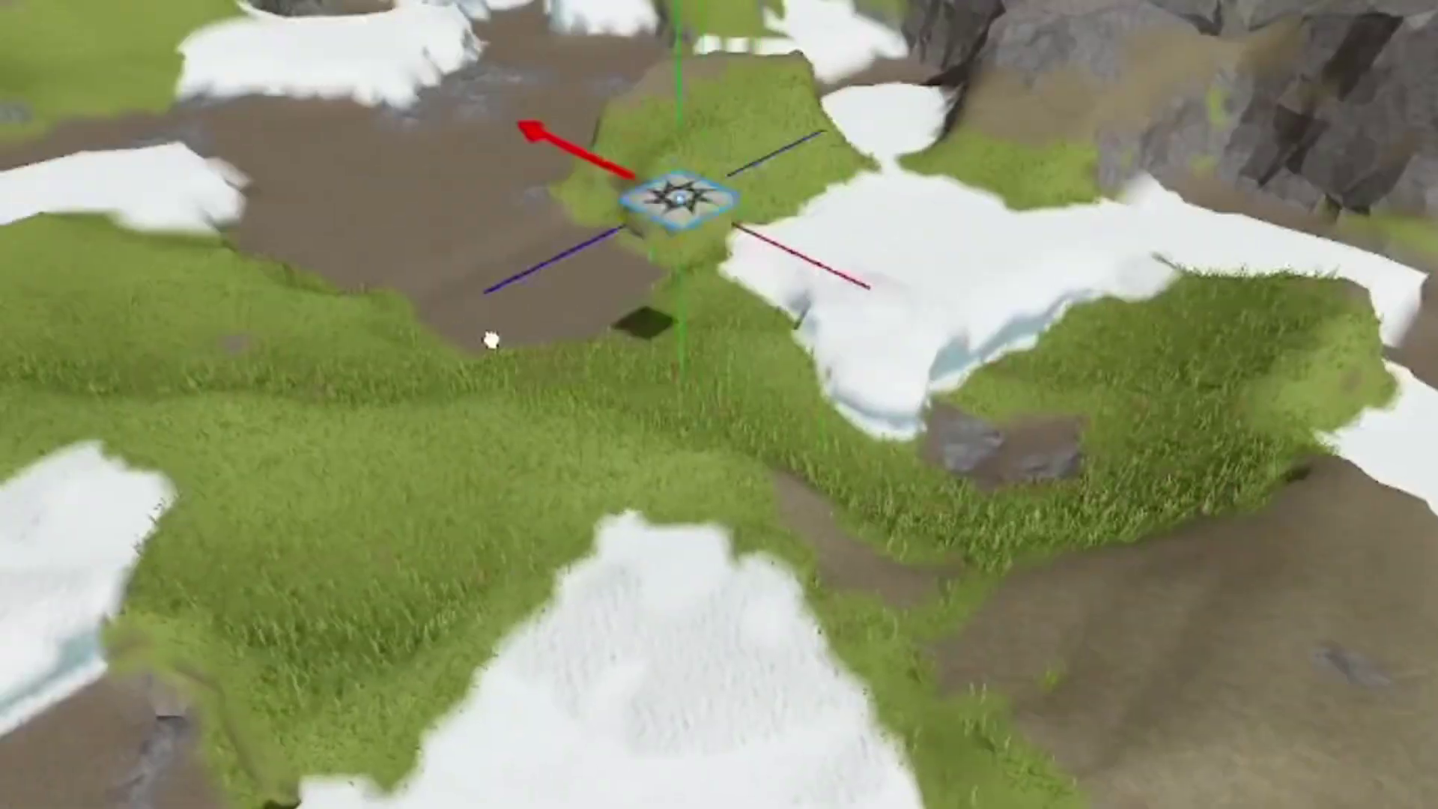
{"action": "left_click_drag", "start_coordinate": [490, 339], "coordinate": [420, 300]}
{"action": "left_click_drag", "start_coordinate": [503, 180], "coordinate": [510, 262]}
{"action": "right_click_drag", "start_coordinate": [749, 405], "coordinate": [828, 427]}
{"action": "left_click_drag", "start_coordinate": [674, 412], "coordinate": [150, 202]}
{"action": "left_click_drag", "start_coordinate": [412, 176], "coordinate": [435, 163]}
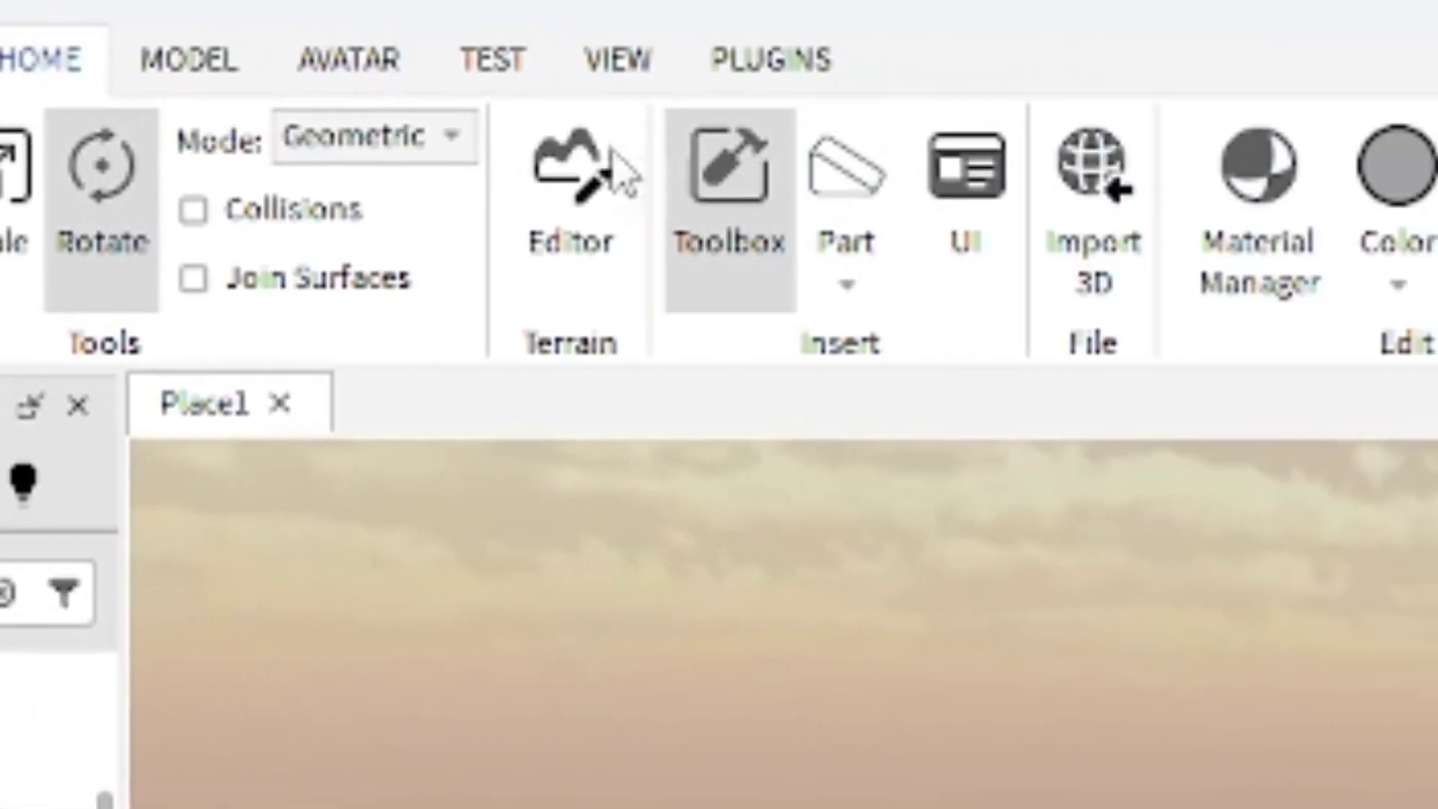
- Start a play test of the place
{"action": "left_click", "coordinate": [1308, 241]}
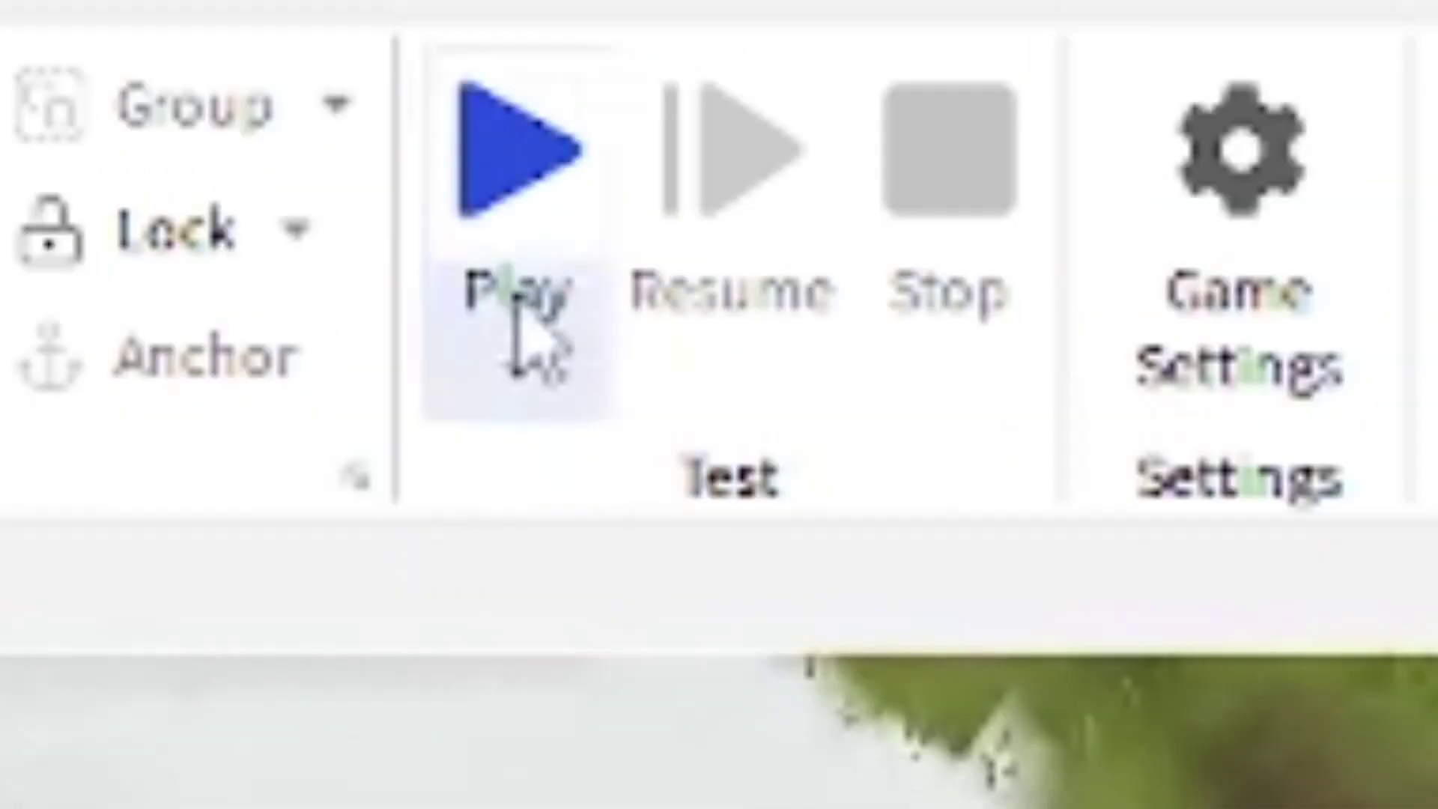
{"action": "left_click", "coordinate": [1095, 242]}
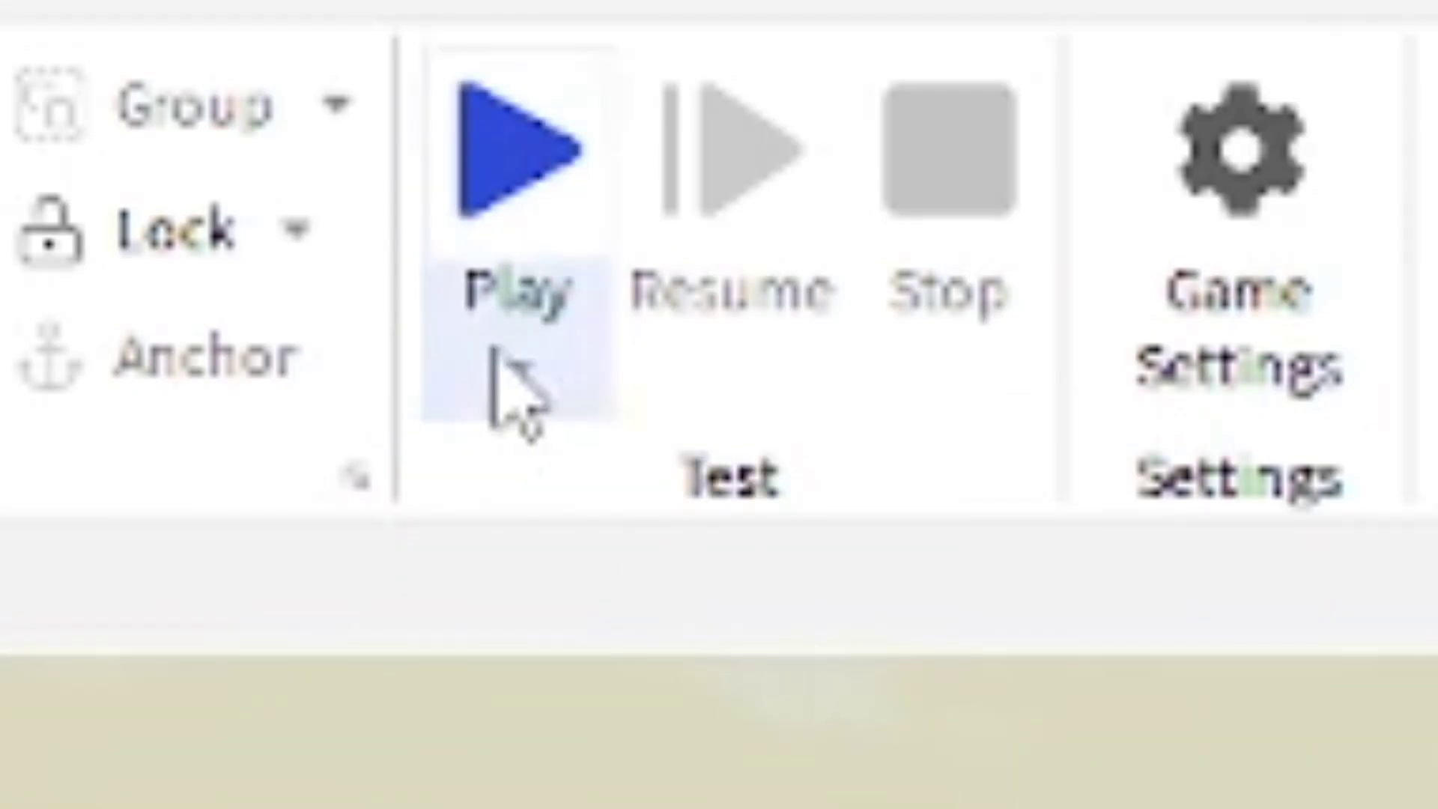
{"action": "left_click", "coordinate": [494, 352]}
{"action": "left_click", "coordinate": [552, 475]}
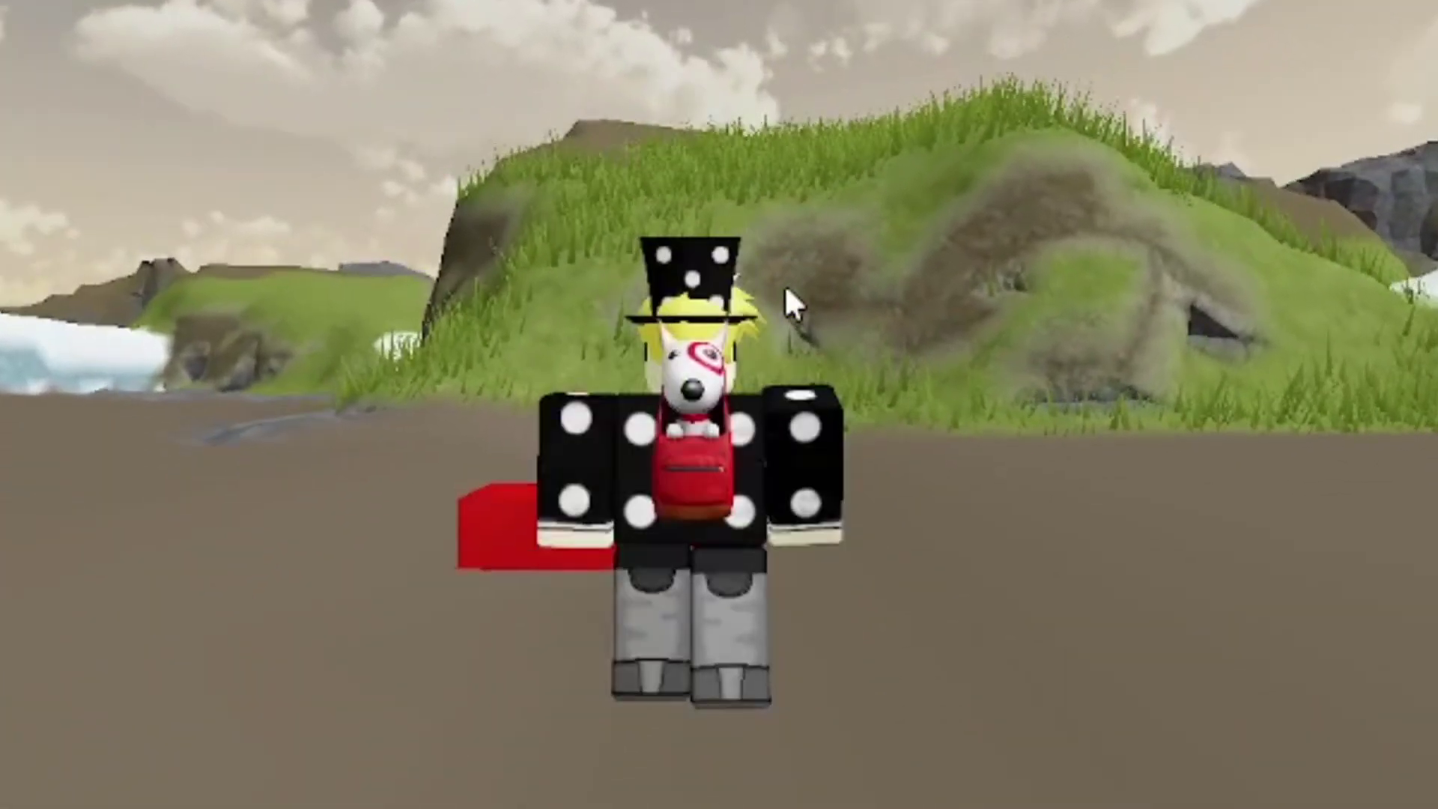
- Walk and jump with the character, equip the Bloxy Cola and use it
{"action": "right_click_drag", "start_coordinate": [784, 287], "coordinate": [809, 313]}
{"action": "key", "text": "w"}
{"action": "key", "text": "space"}
{"action": "key", "text": "1"}
{"action": "key", "text": "w"}
{"action": "left_click", "coordinate": [808, 313]}
- Walk the character back and forth across the terrain and use the Bloxy Cola again
{"action": "key", "text": "s"}
{"action": "key", "text": "w"}
{"action": "key", "text": "s"}
{"action": "key", "text": "w"}
{"action": "key", "text": "s"}
{"action": "left_click", "coordinate": [808, 313]}
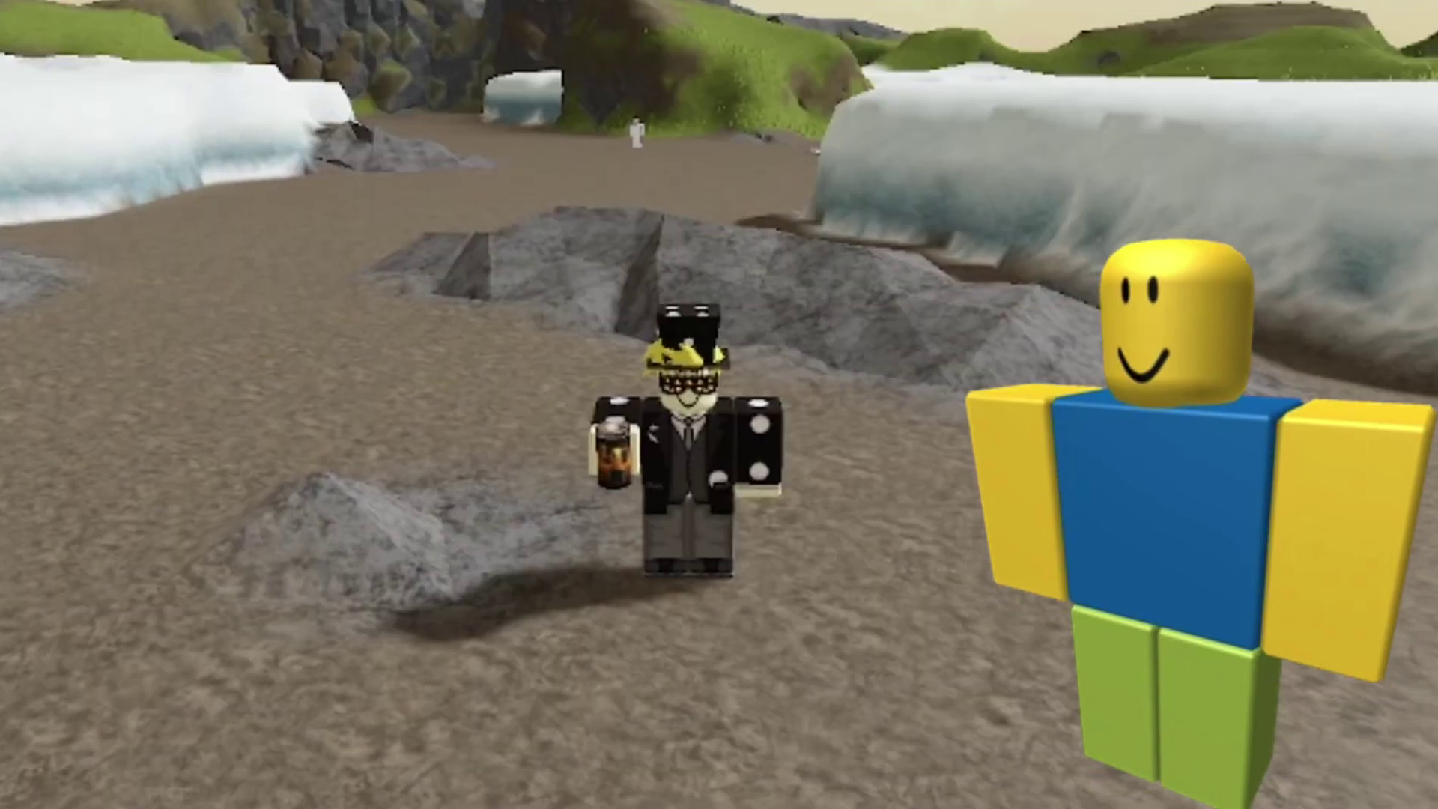
{"action": "key", "text": "s"}
{"action": "scroll", "coordinate": [720, 404], "scroll_direction": "up", "scroll_amount": 3}
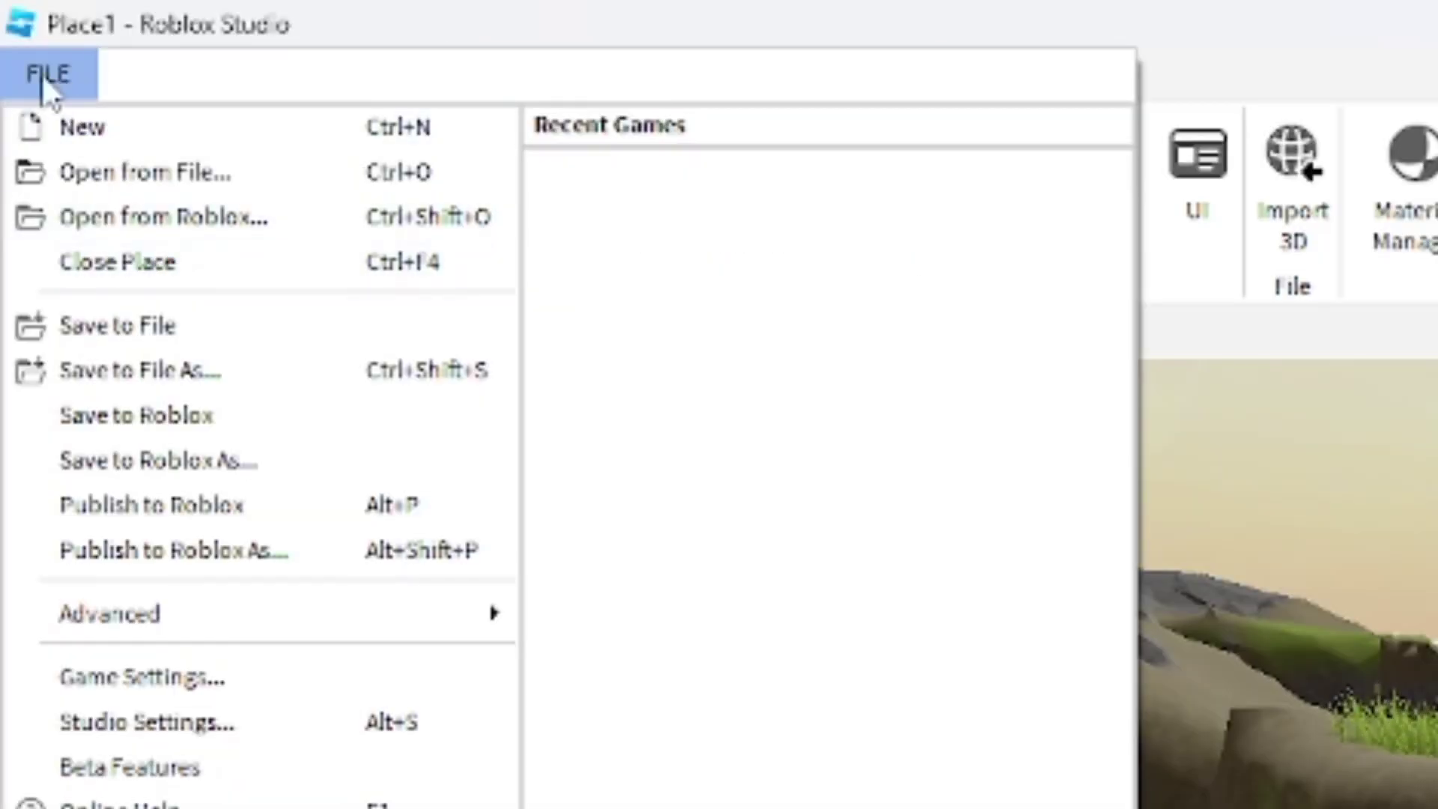
- Start a Save to Roblox As of the place and choose to create a new game for it
{"action": "left_click", "coordinate": [49, 70]}
{"action": "left_click", "coordinate": [50, 60]}
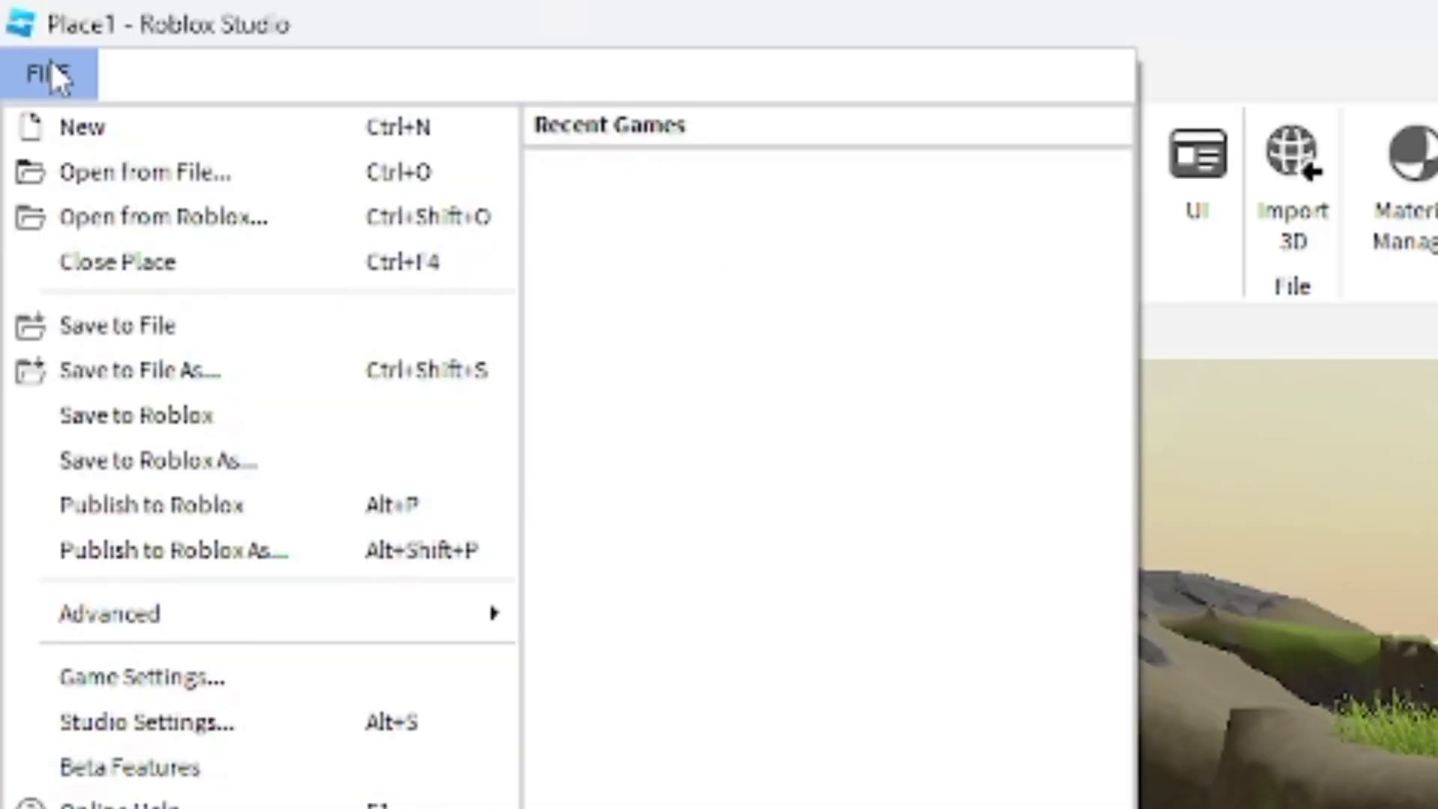
{"action": "left_click", "coordinate": [50, 60]}
{"action": "left_click", "coordinate": [57, 82]}
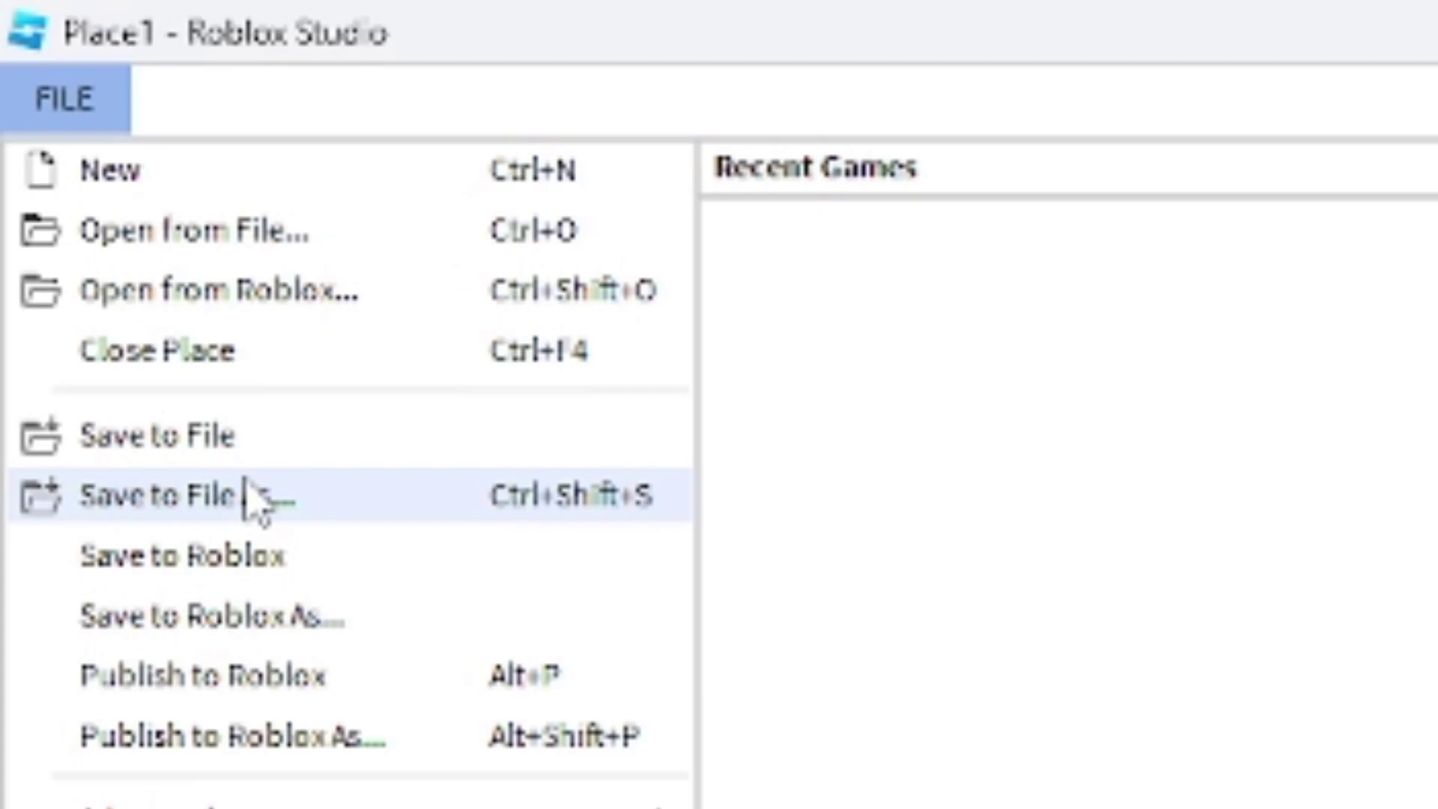
{"action": "left_click", "coordinate": [312, 627]}
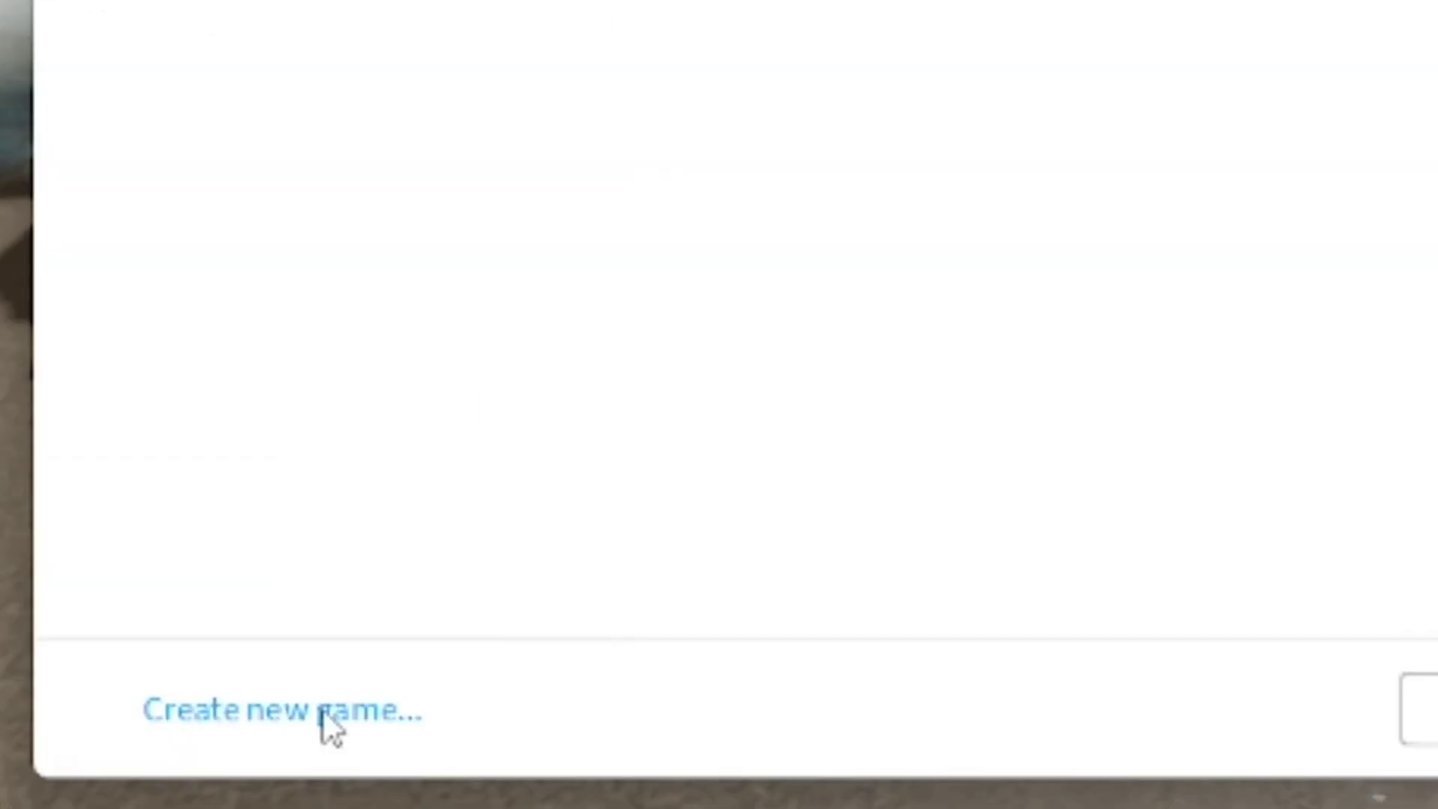
{"action": "left_click", "coordinate": [324, 712]}
- Name the new game "New Game" in its basic info
{"action": "left_click_drag", "start_coordinate": [749, 229], "coordinate": [581, 235]}
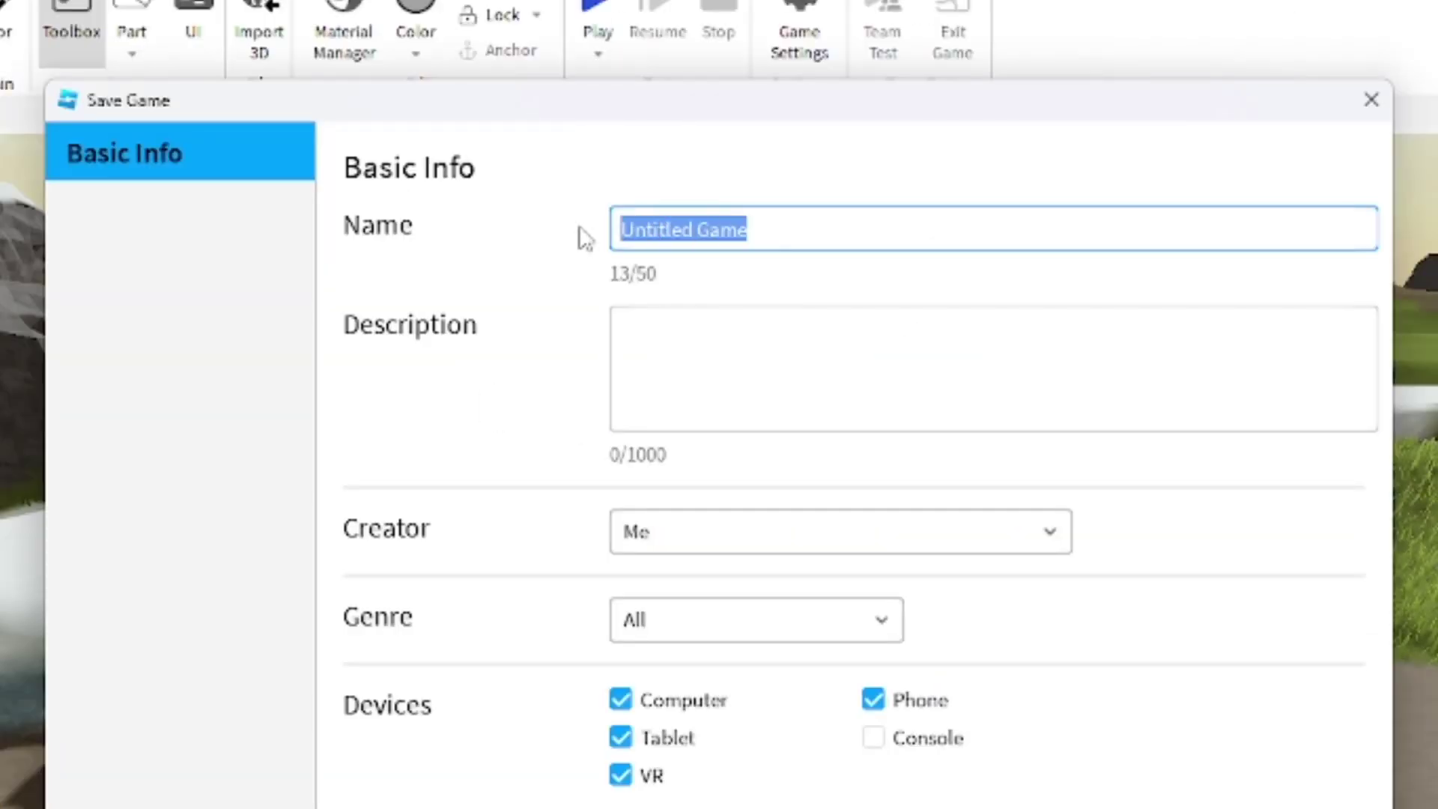
{"action": "type", "text": "New Game"}
{"action": "left_click", "coordinate": [594, 289]}
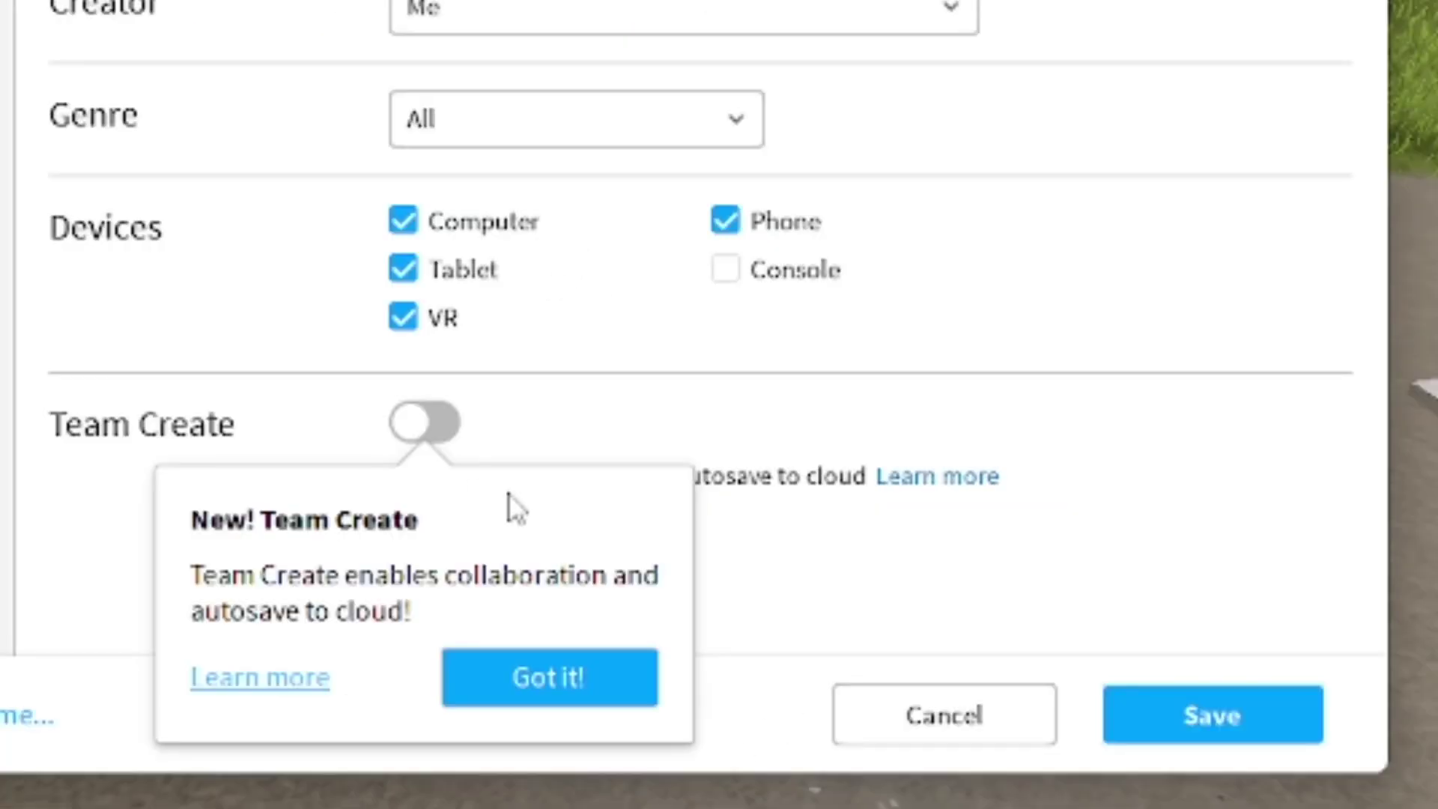
- Dismiss the Team Create tip, switch Team Create on and back off, and save the game to Roblox
{"action": "left_click", "coordinate": [550, 686]}
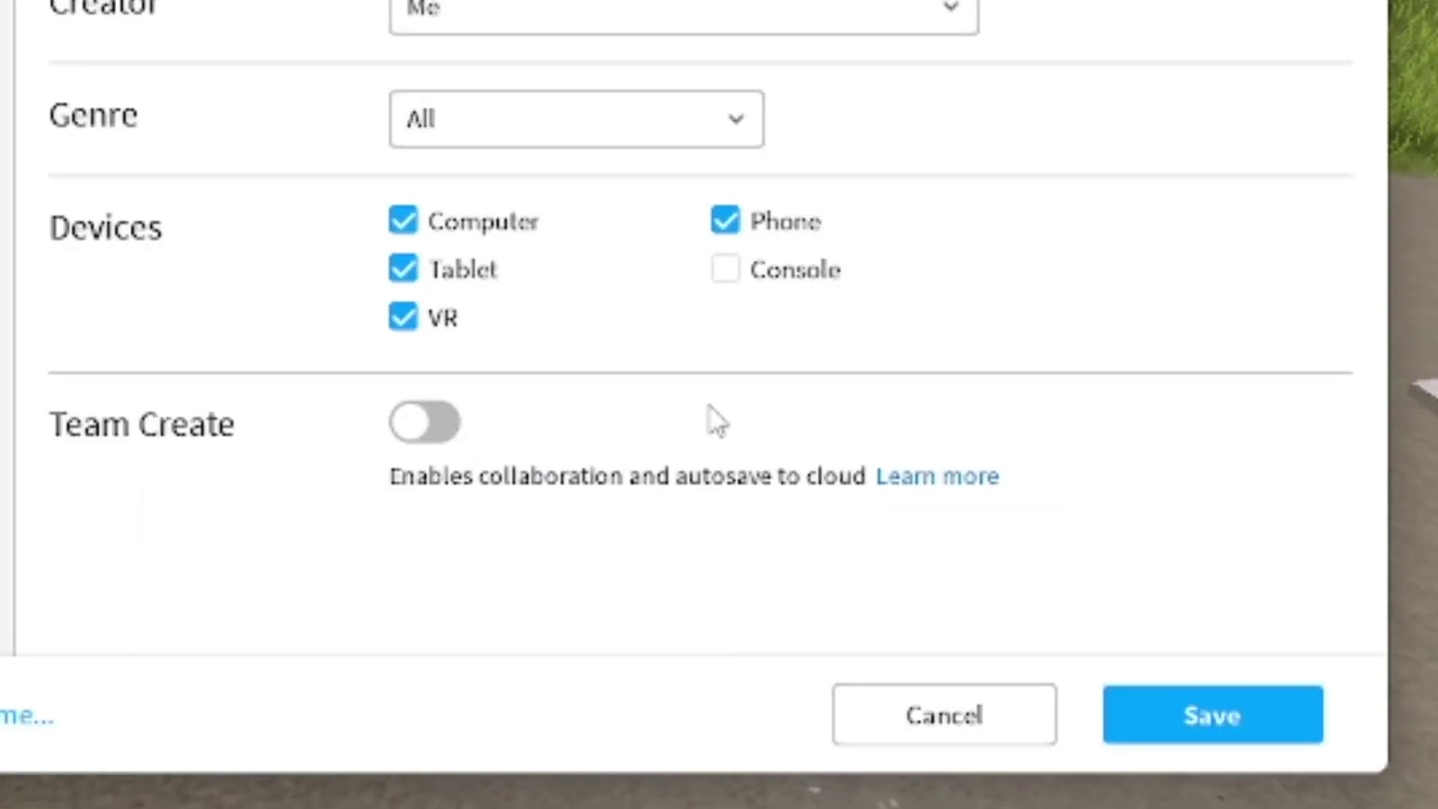
{"action": "left_click", "coordinate": [425, 423]}
{"action": "left_click", "coordinate": [425, 422]}
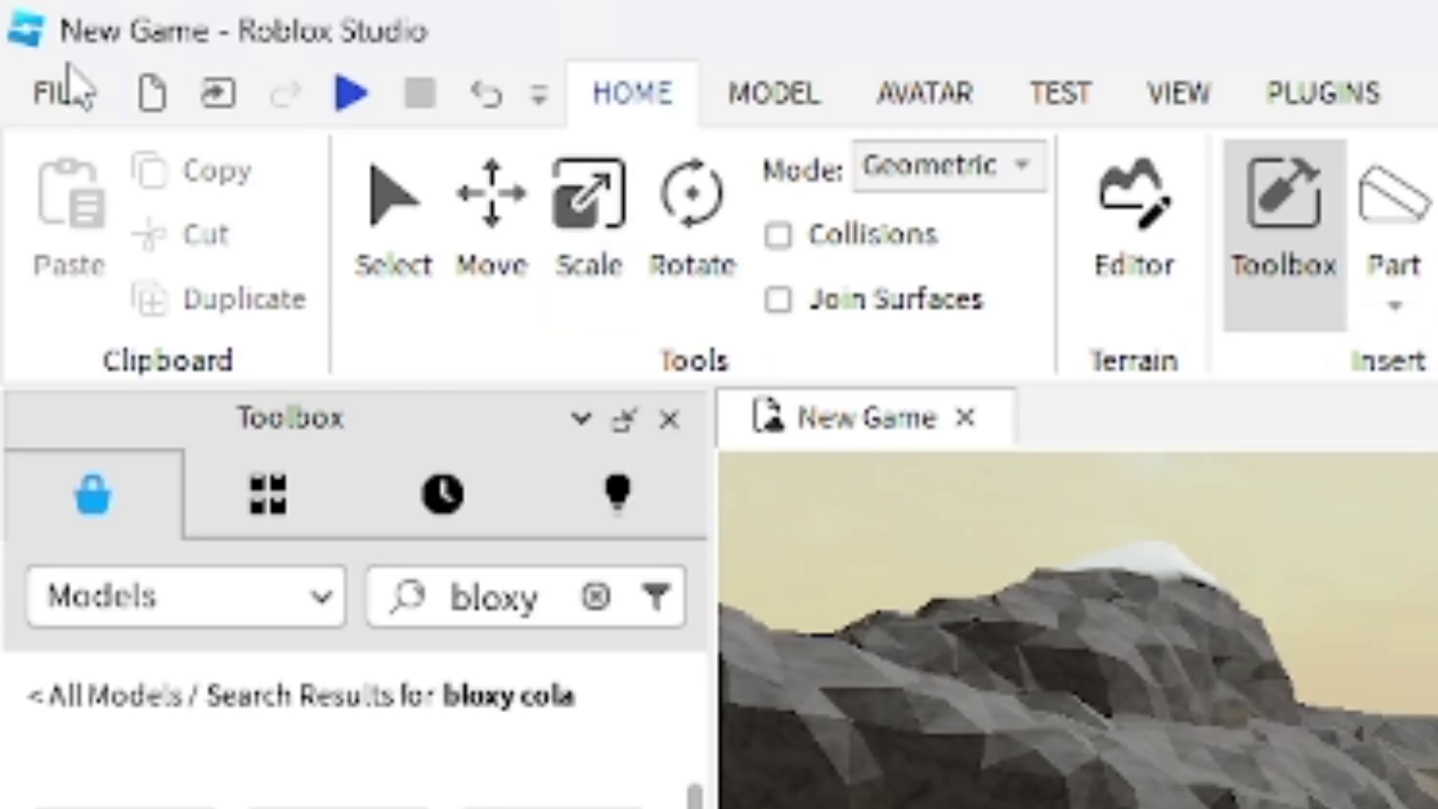
- Publish the place to Roblox over the existing New Game, selecting its place as the one to overwrite
{"action": "left_click", "coordinate": [68, 84]}
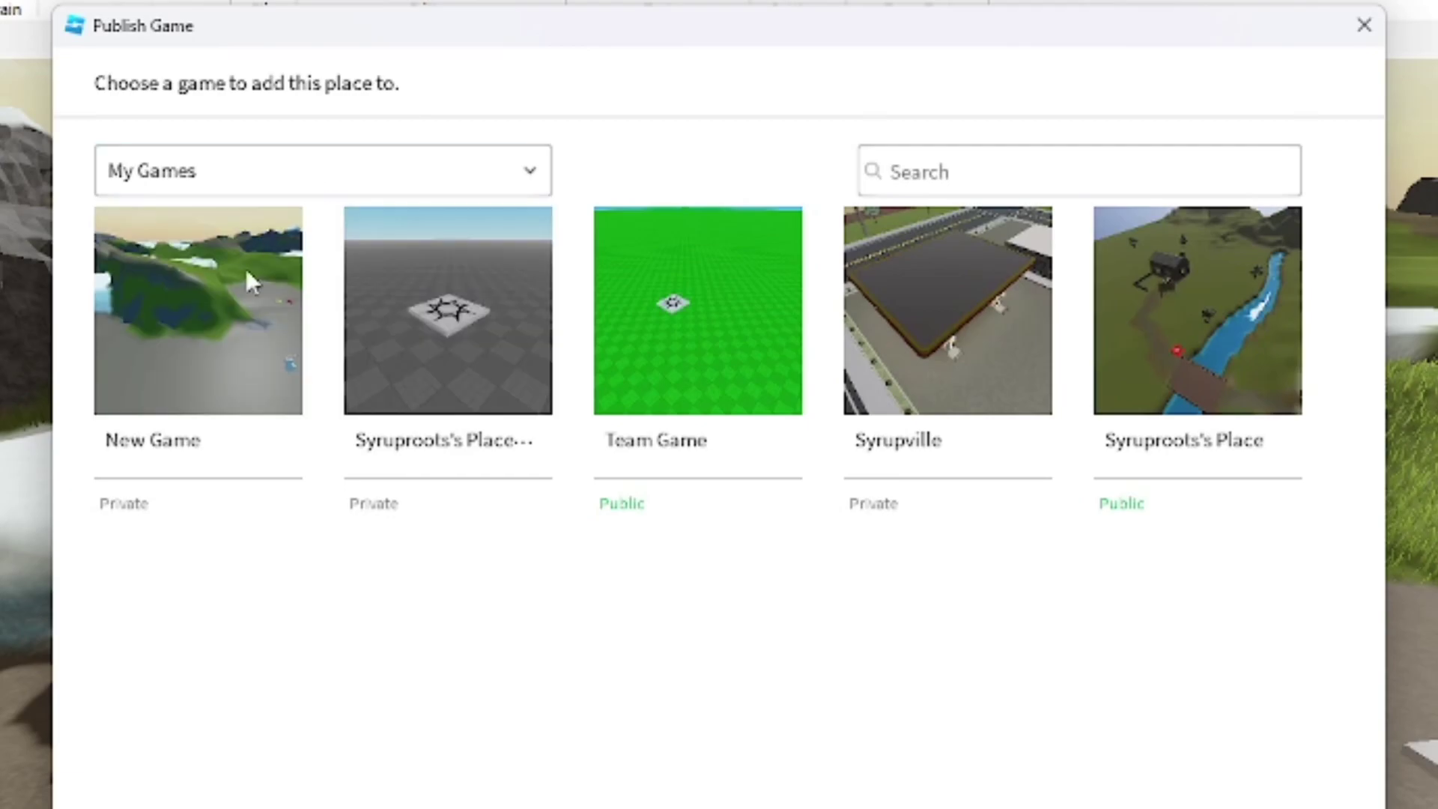
{"action": "left_click", "coordinate": [218, 335]}
{"action": "left_click", "coordinate": [93, 402]}
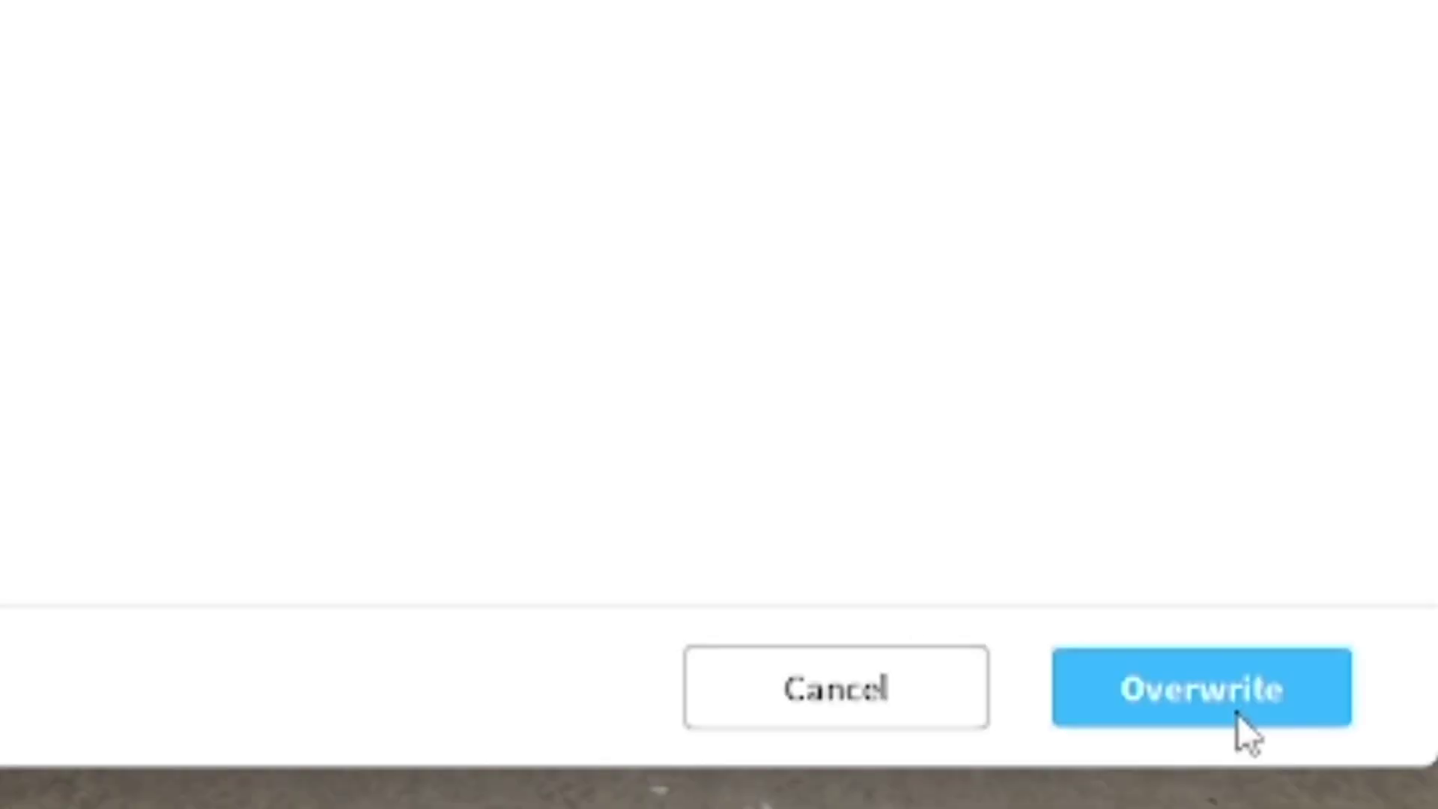